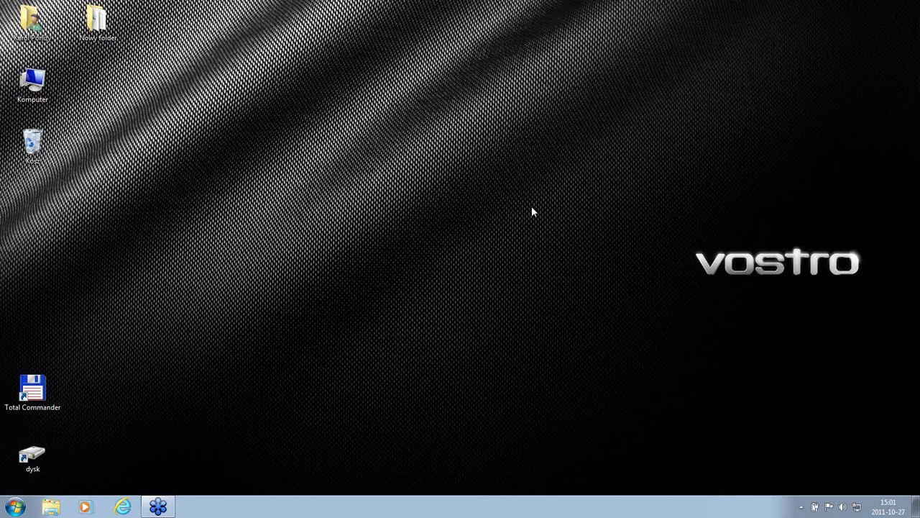
Step: Launch Internet Explorer and go to the Microsoft SQL Server website from the 'mic' address suggestion
click(121, 507)
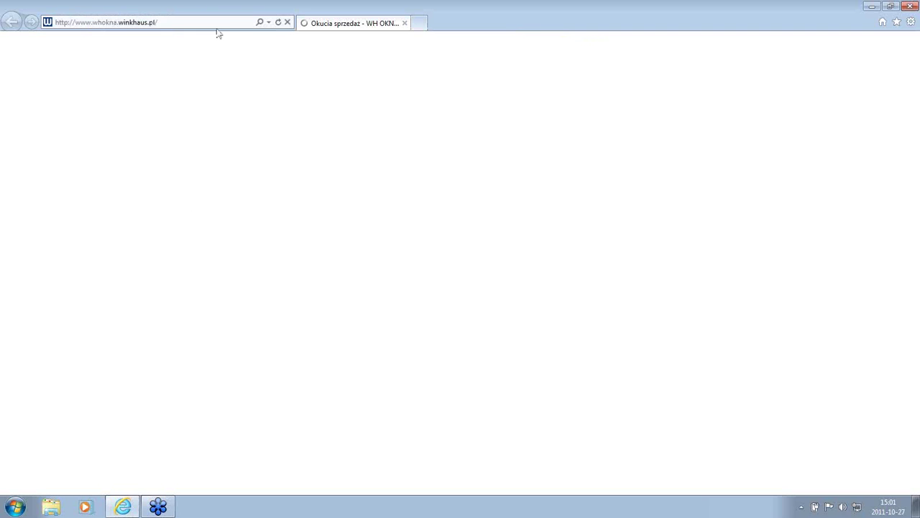
click(213, 23)
text(mi)
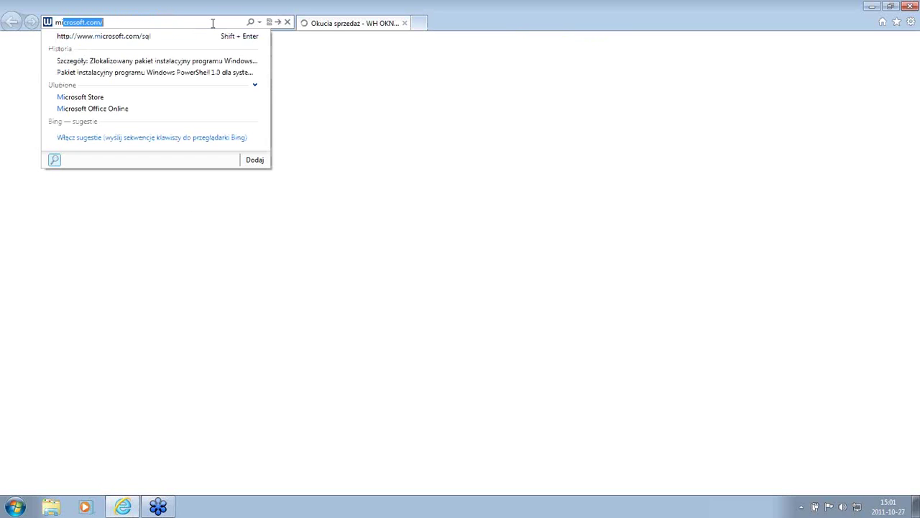
text(c)
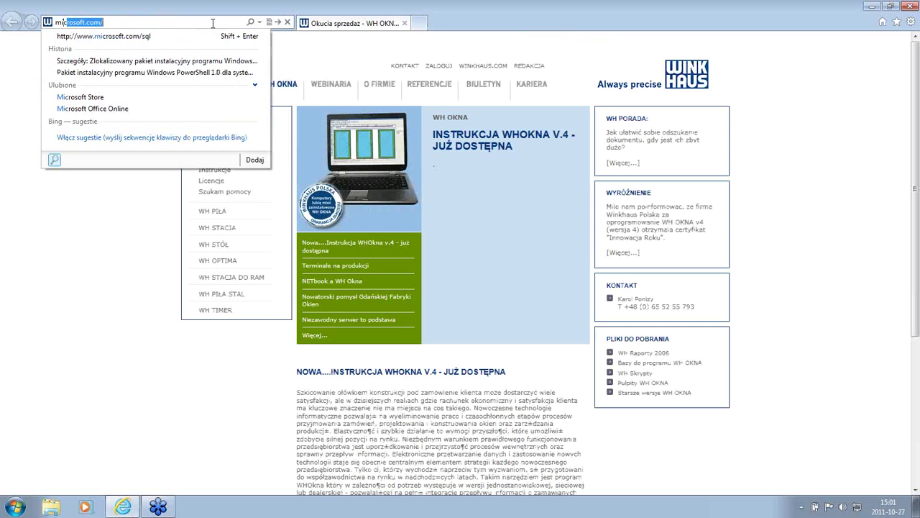
click(109, 38)
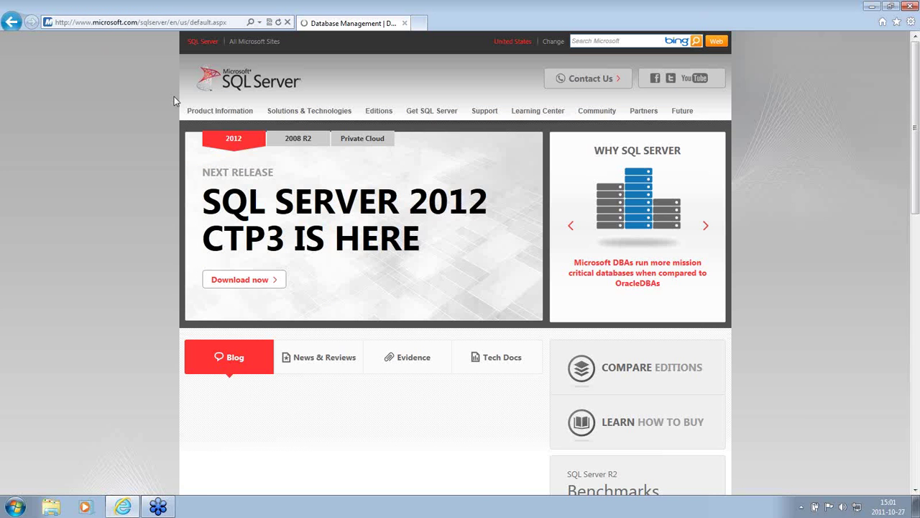
Step: Open the SQL Server Express edition page from the editions list
mouse_move(434, 115)
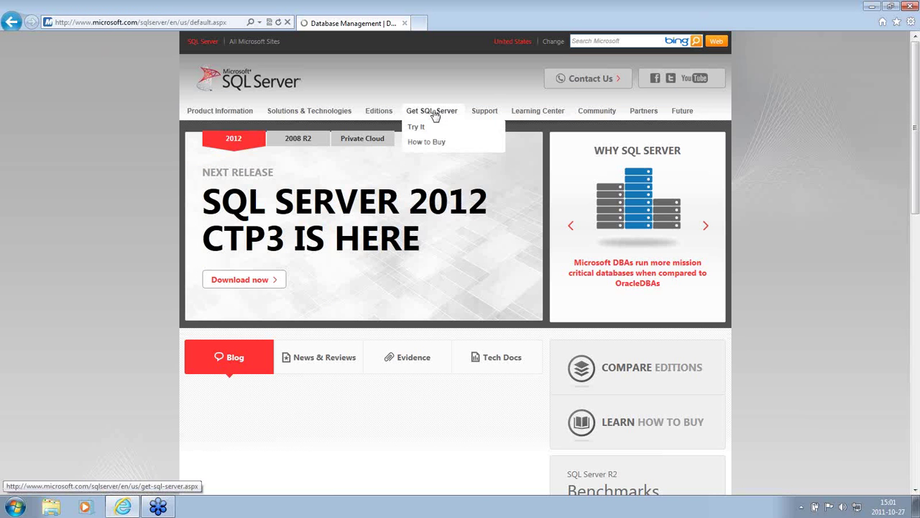
mouse_move(379, 115)
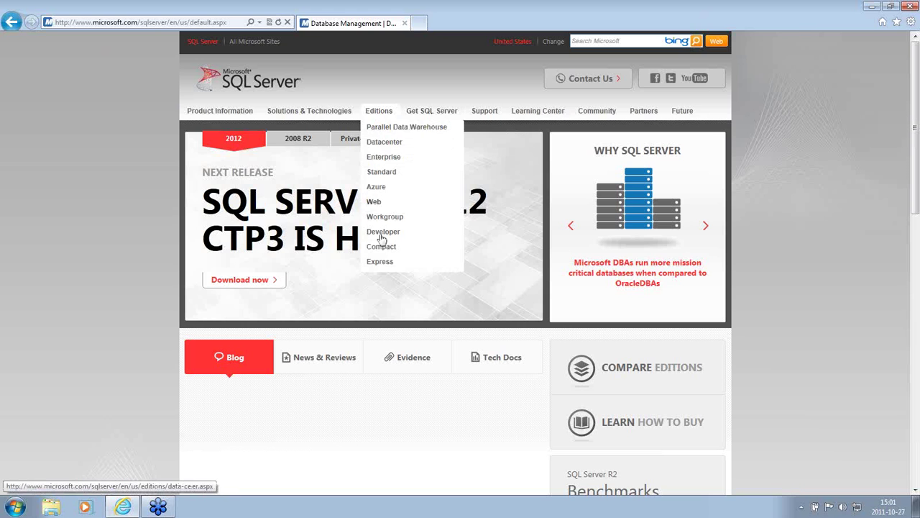
click(382, 261)
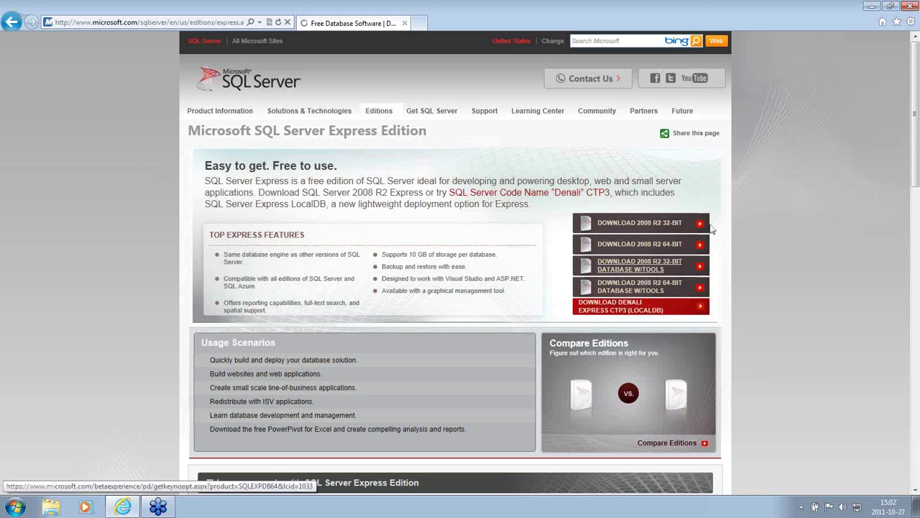
Step: Save the 64-bit SQL Server 2008 R2 Express installer to Backup (D:) and minimize the browser
click(647, 246)
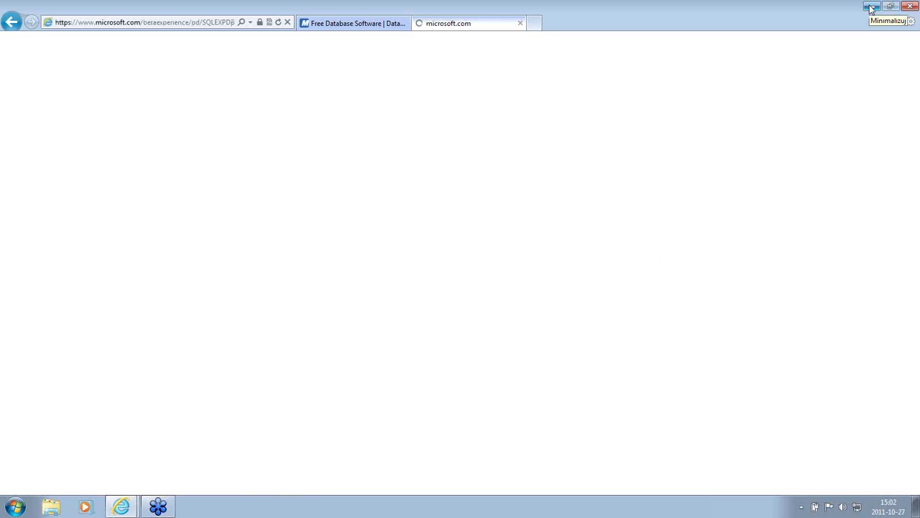
click(484, 218)
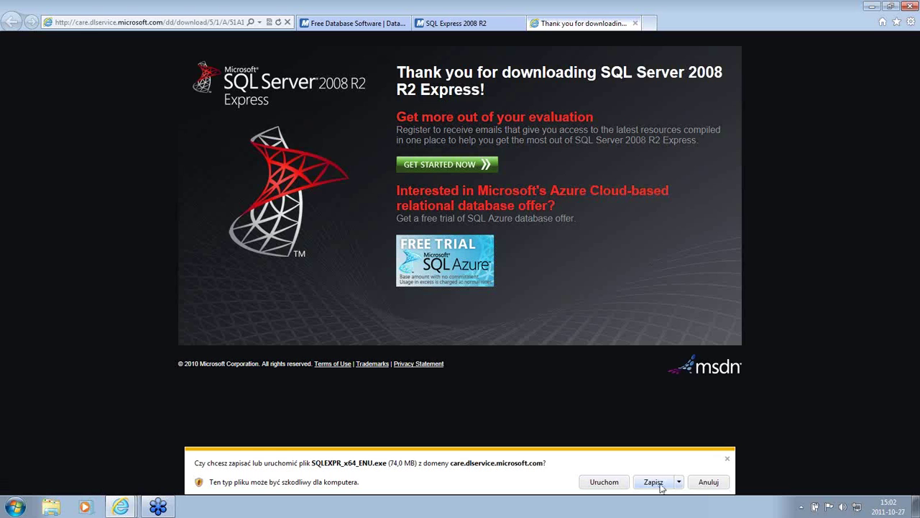
click(679, 482)
click(696, 470)
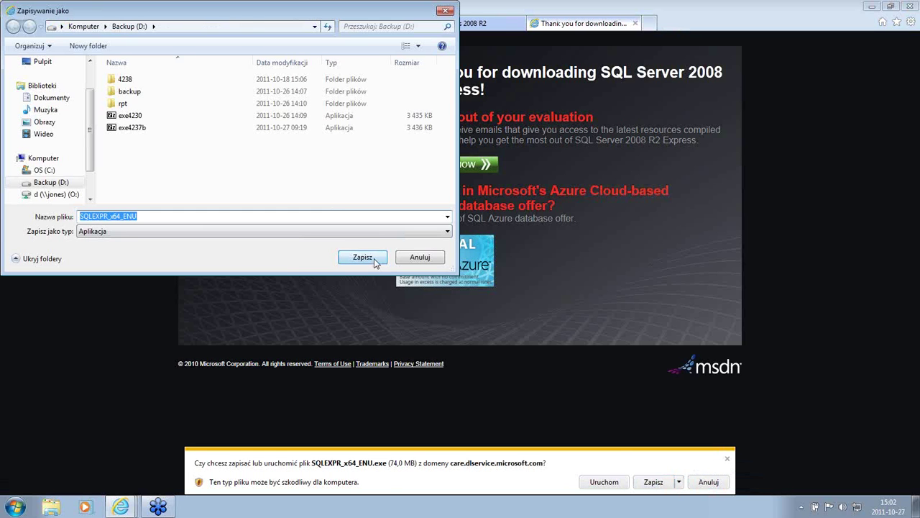
click(362, 258)
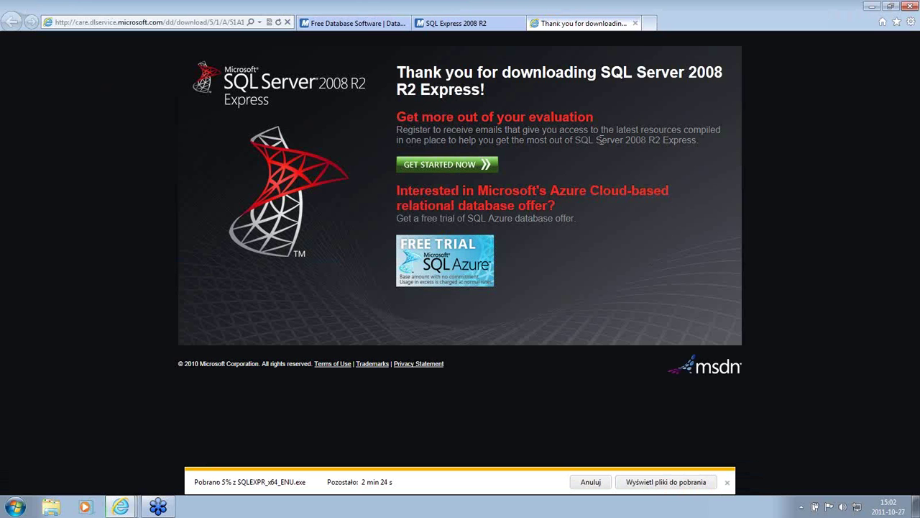
click(870, 6)
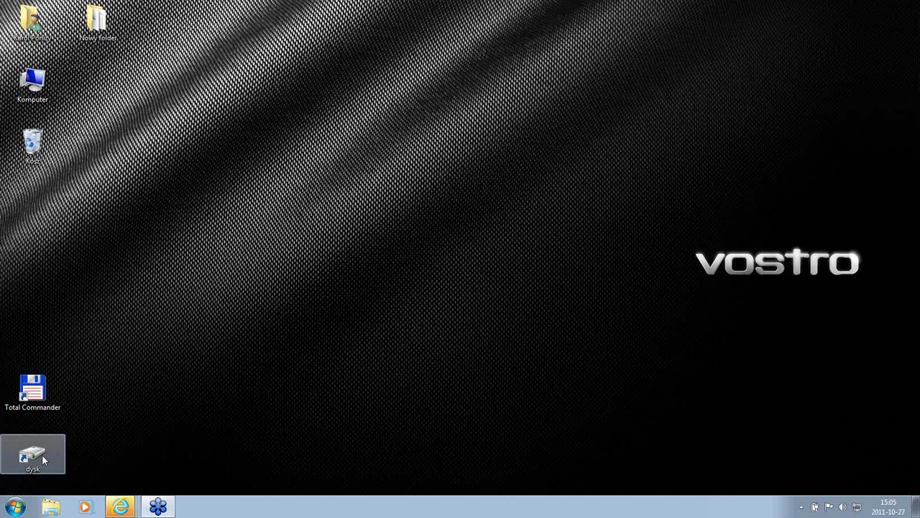
Step: Open Backup (D:) from the dysk shortcut, peek into folder 4238, and return to the drive listing
double_click(31, 458)
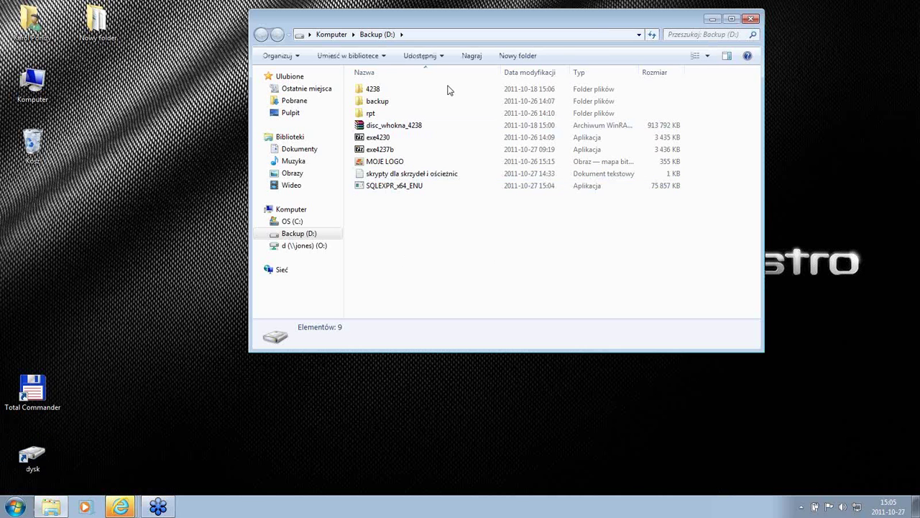
click(381, 93)
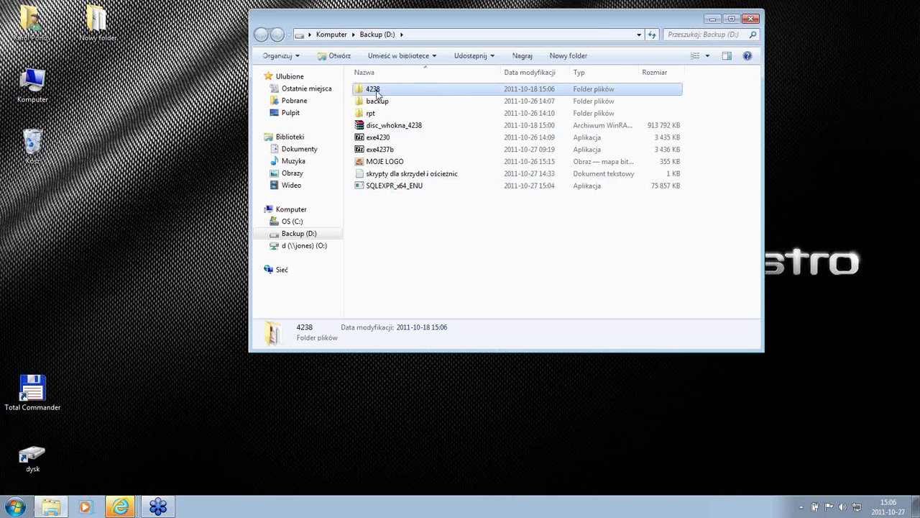
click(393, 127)
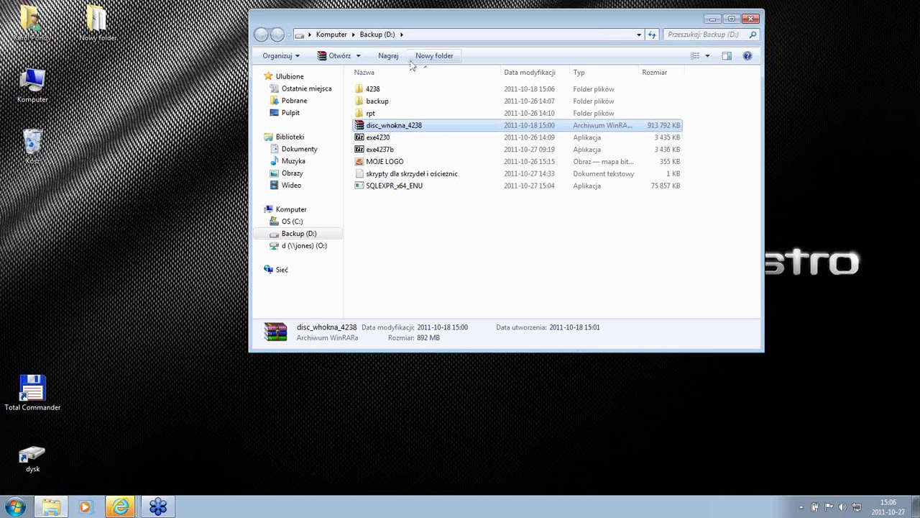
click(377, 91)
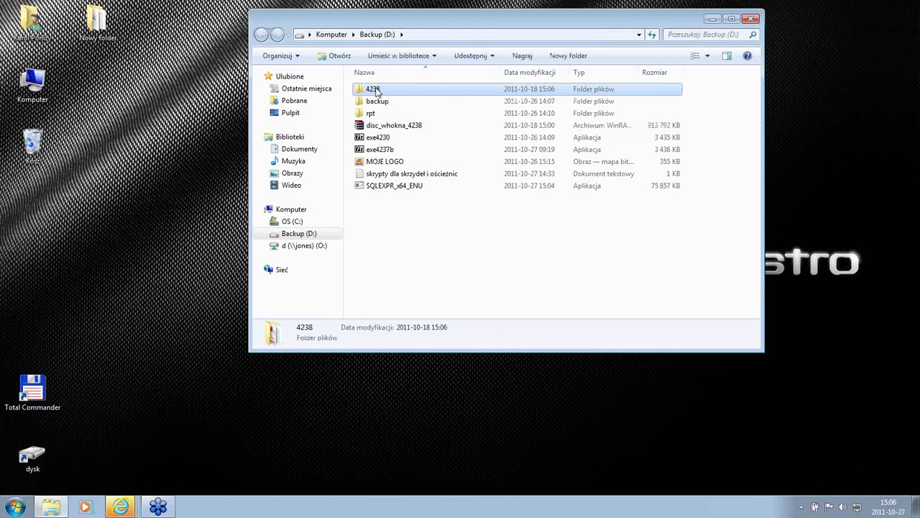
double_click(376, 90)
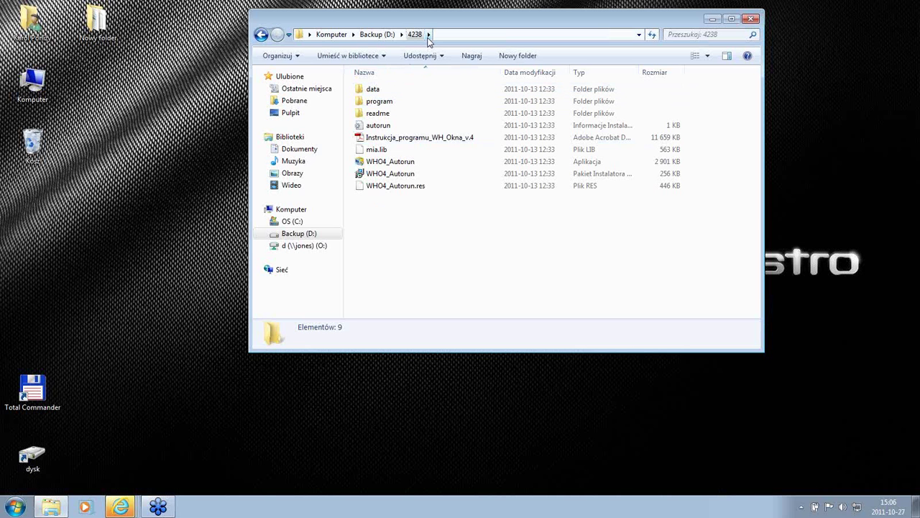
click(262, 35)
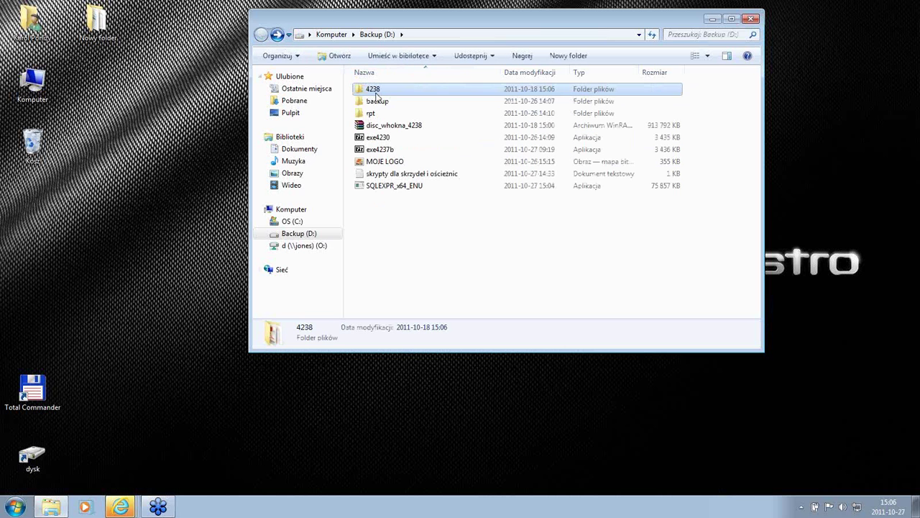
click(376, 93)
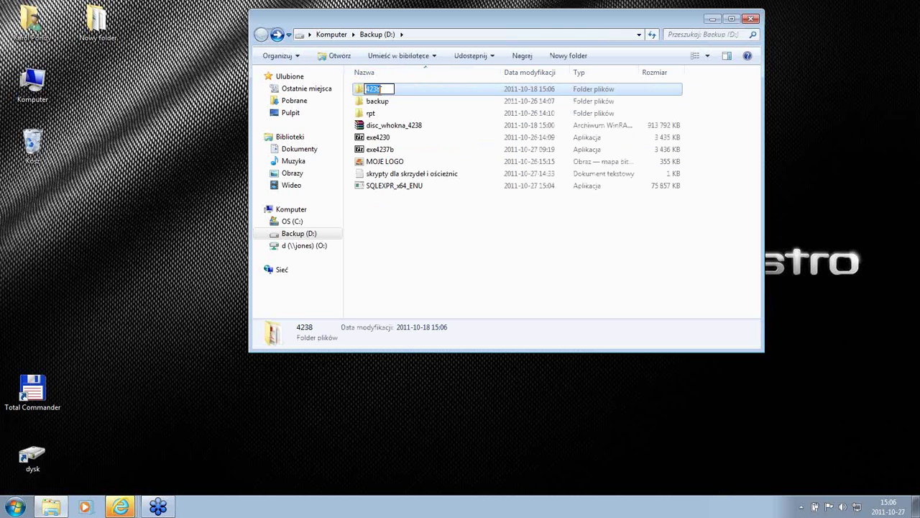
click(408, 95)
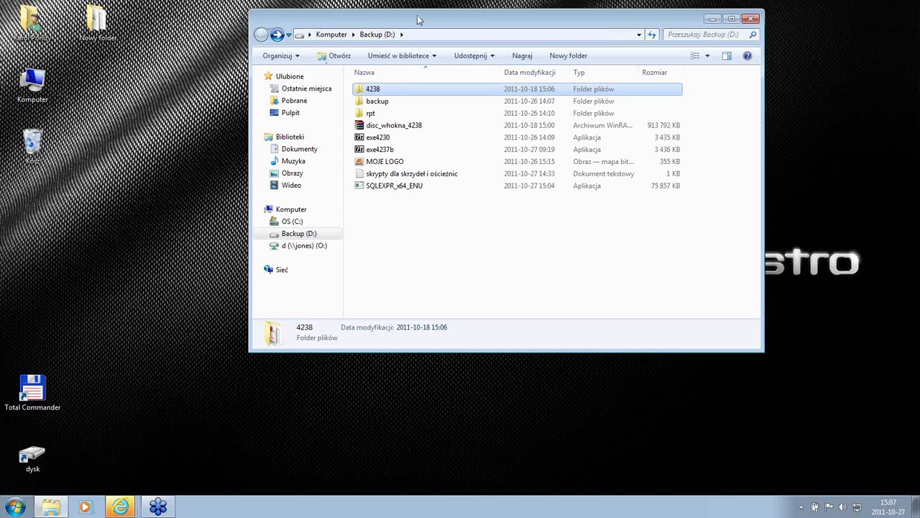
Step: Move the Explorer window left, open folder 4238 and select the WHO4_Autorun application
drag(414, 25, 338, 41)
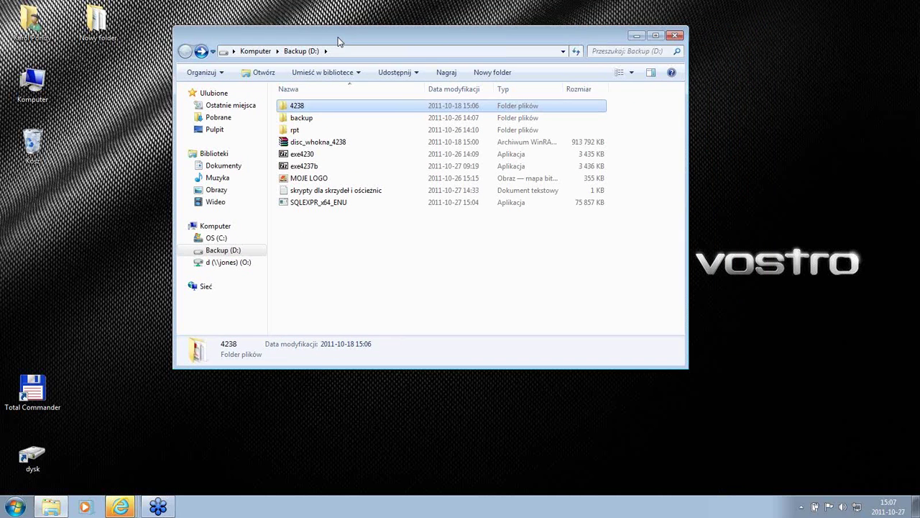
double_click(300, 109)
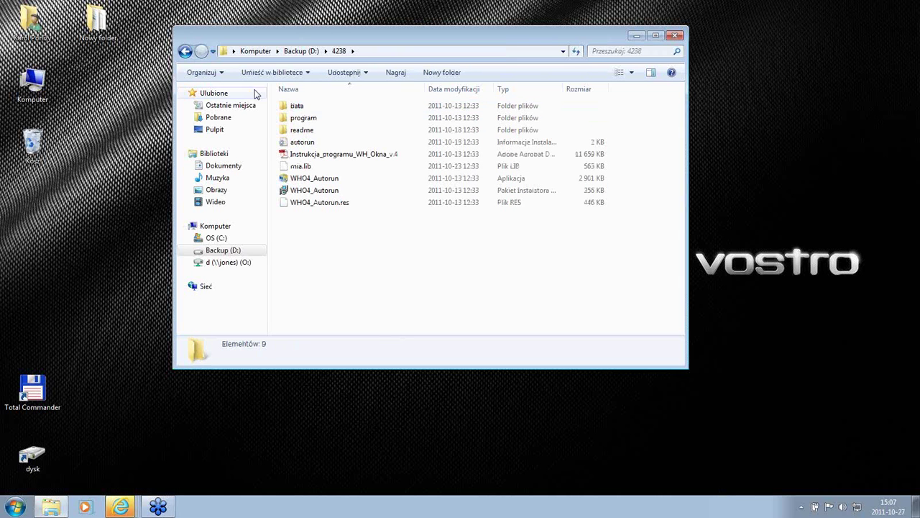
click(185, 52)
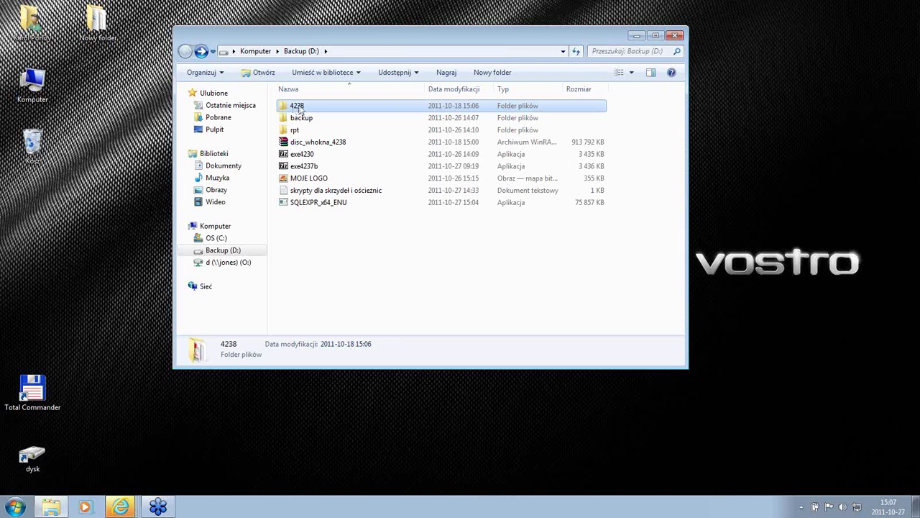
double_click(297, 107)
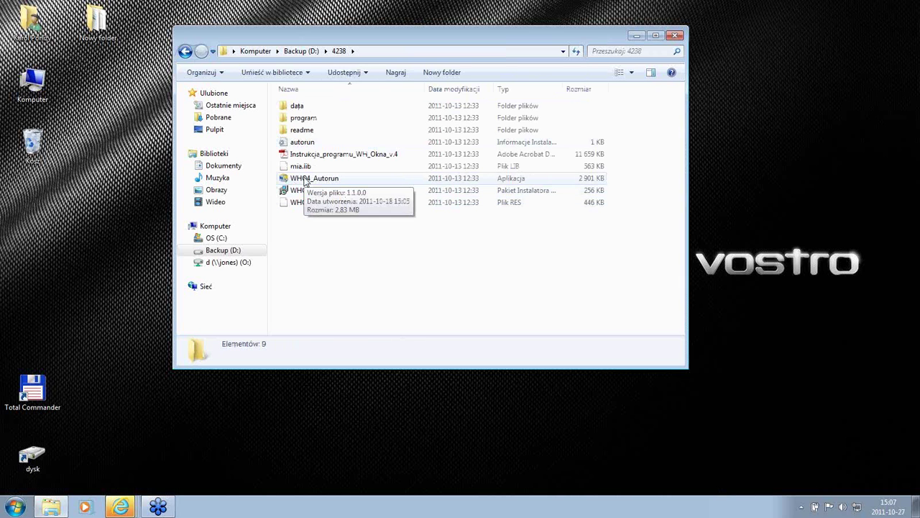
click(307, 183)
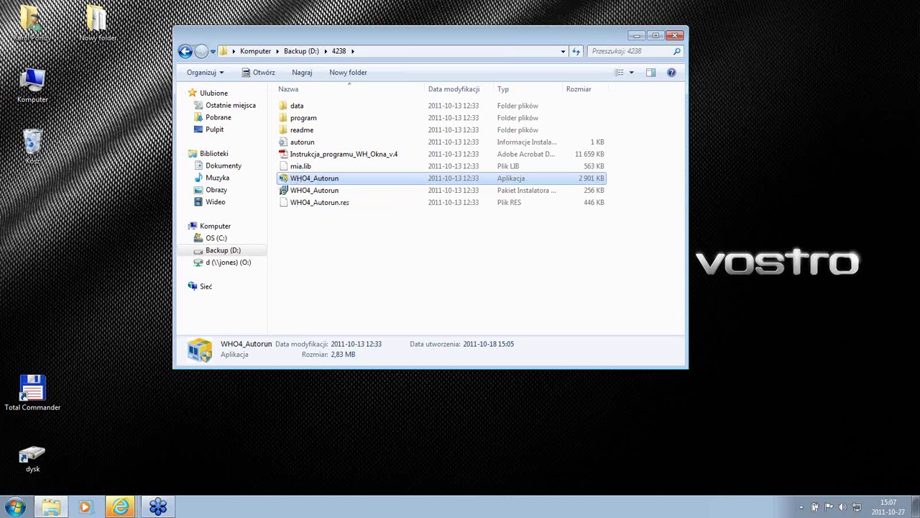
Step: Run WHO4_Autorun, minimize Explorer and choose 'Instaluj WHOkna + SQL Server 2008 R2'
key(Return)
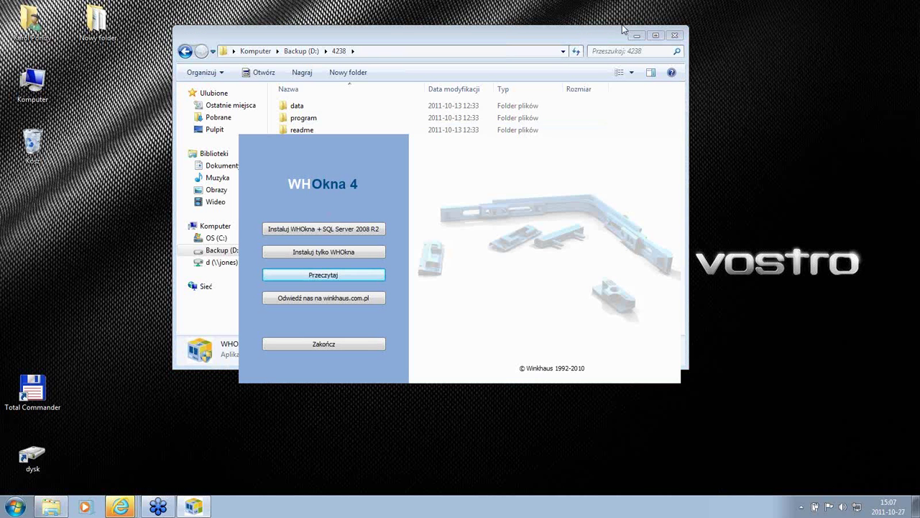
click(636, 36)
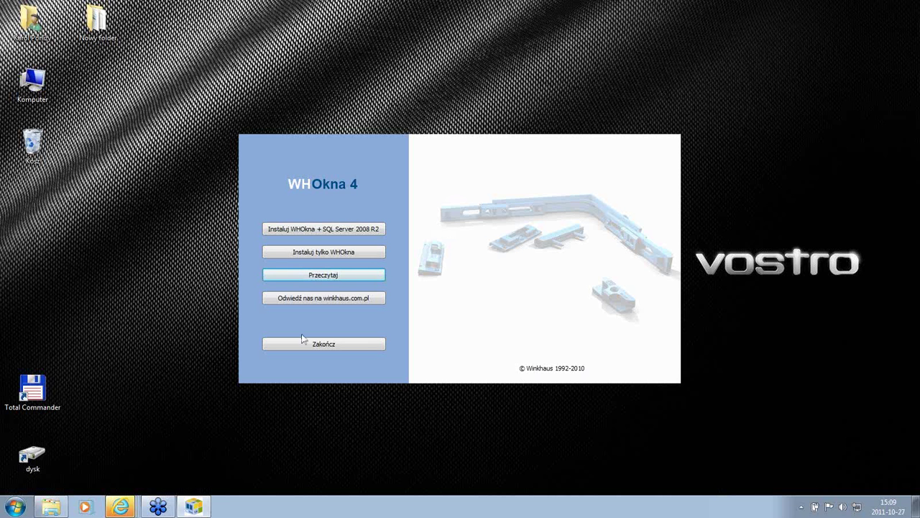
click(318, 230)
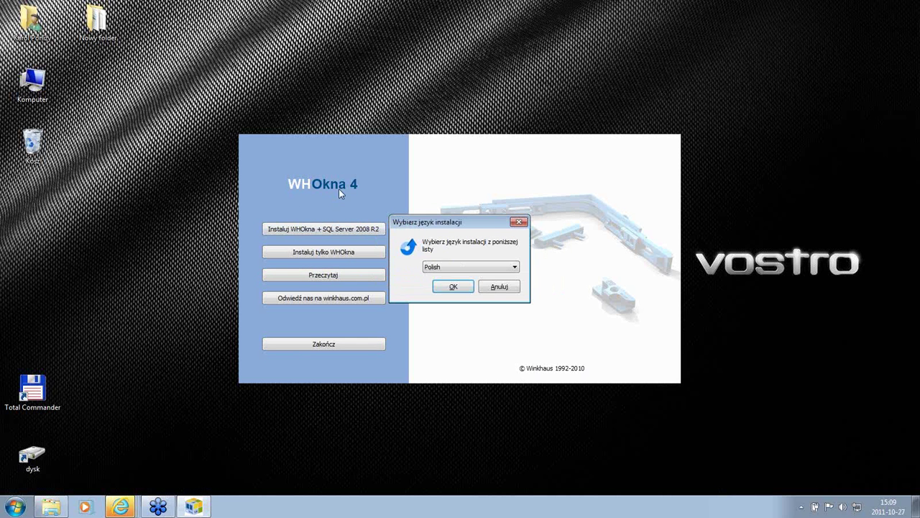
Step: Pick Polish from the installation language list and confirm it with OK
click(475, 268)
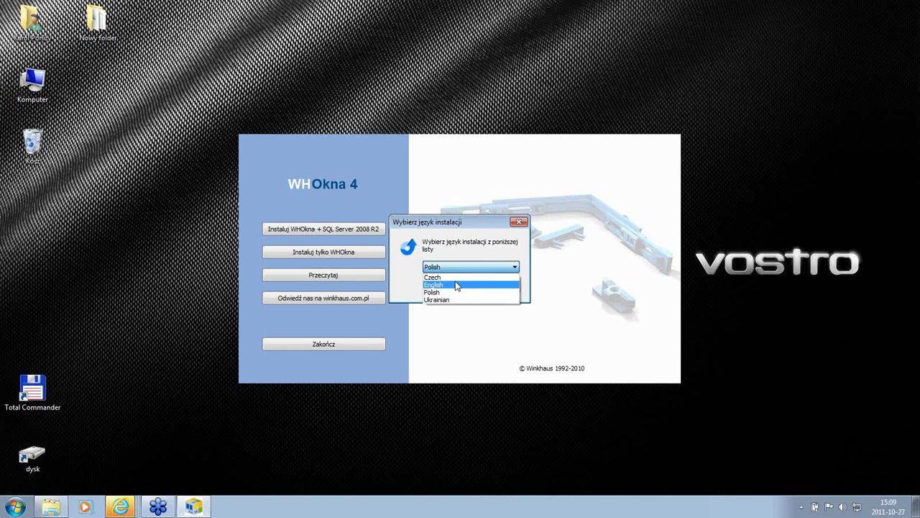
key(Up)
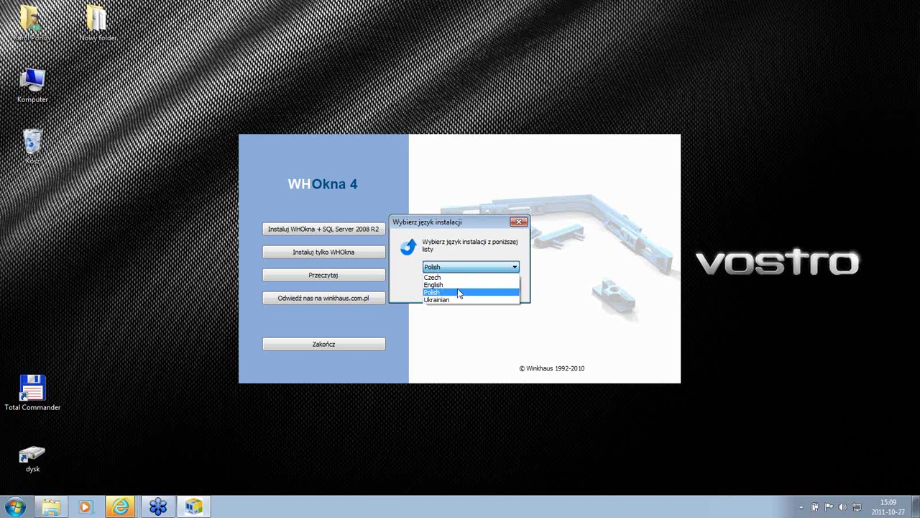
click(459, 293)
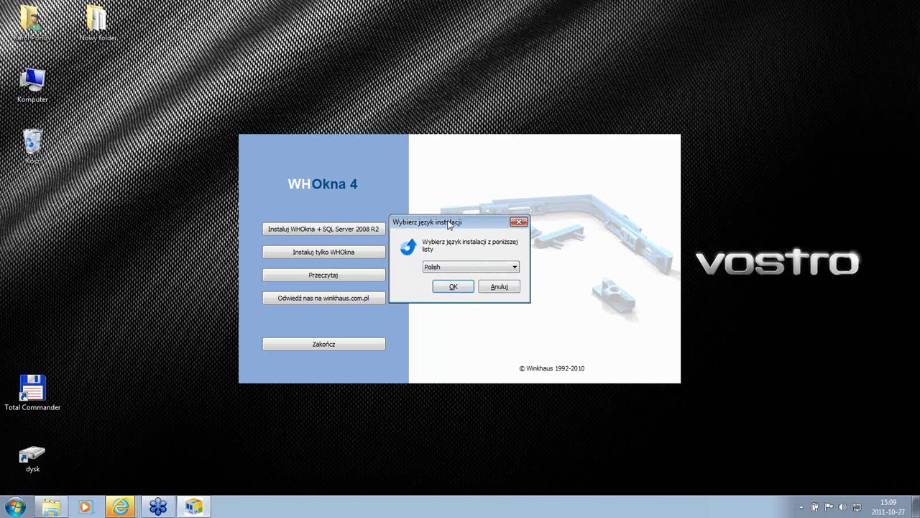
click(453, 287)
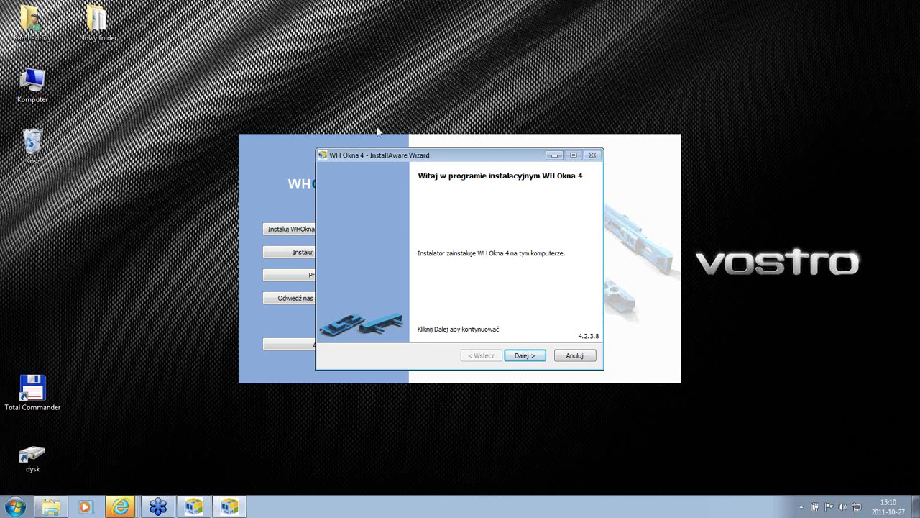
Step: Shift the WH Okna 4 wizard window slightly and press Anuluj on its welcome page
drag(406, 159, 444, 153)
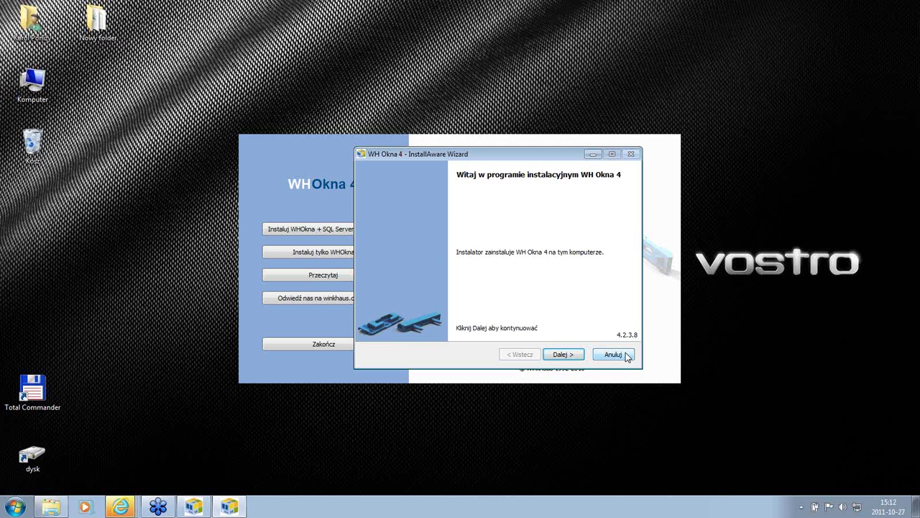
click(626, 356)
Step: Confirm the cancellation with Tak, close the launcher with Zakończ, and bring Explorer back
click(456, 291)
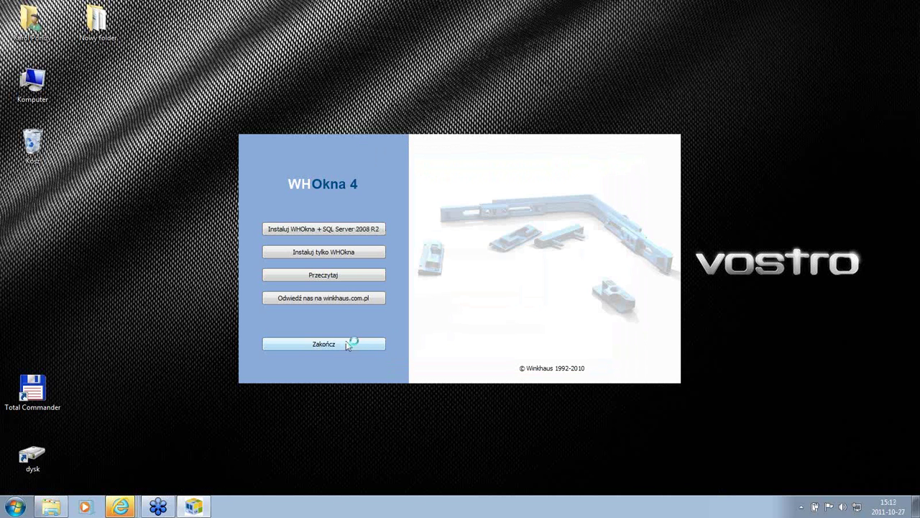
click(324, 343)
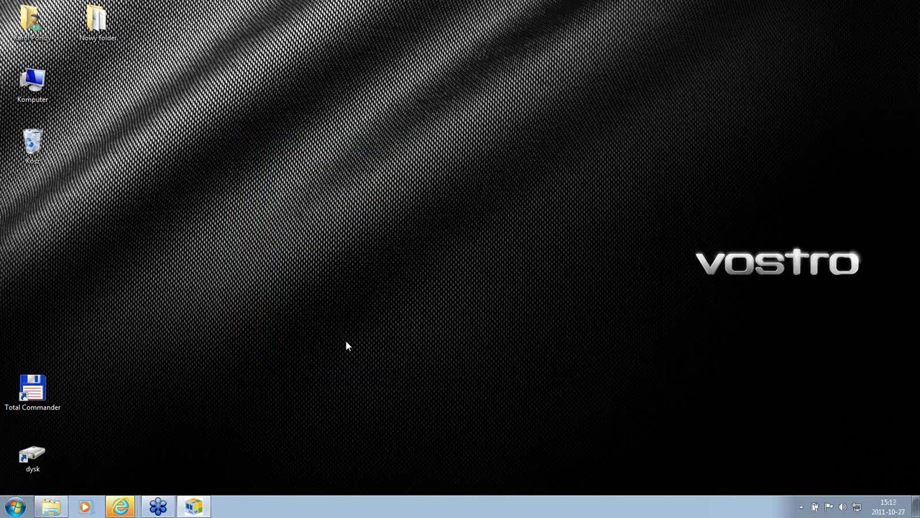
click(52, 506)
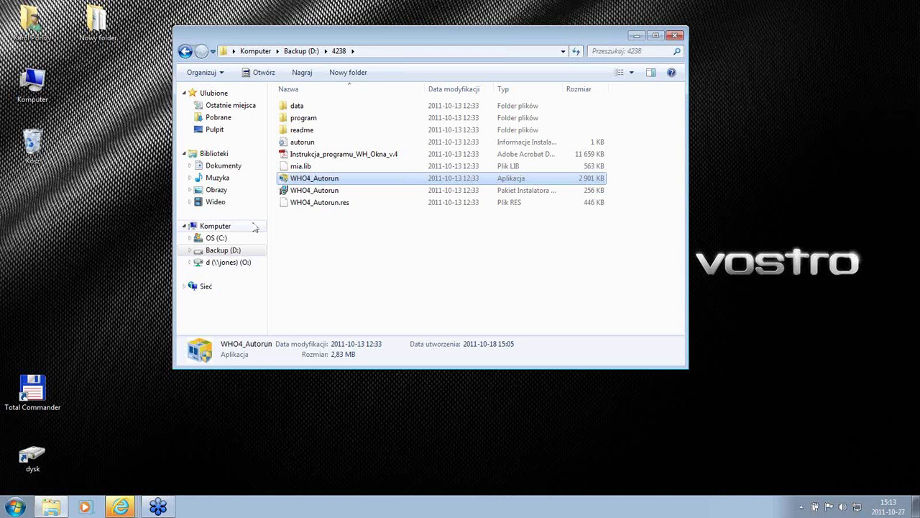
Step: Browse into 4238\program\reports\rpt to list the .rpx report templates
click(333, 240)
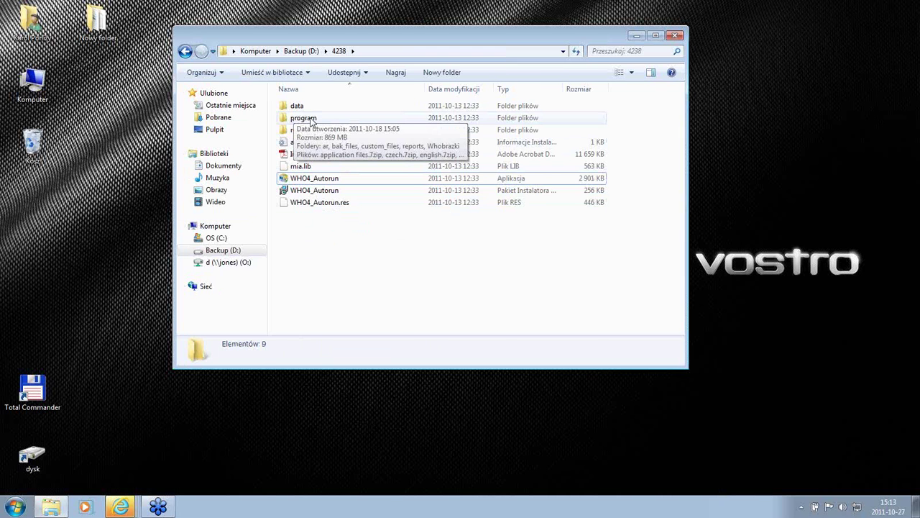
double_click(311, 118)
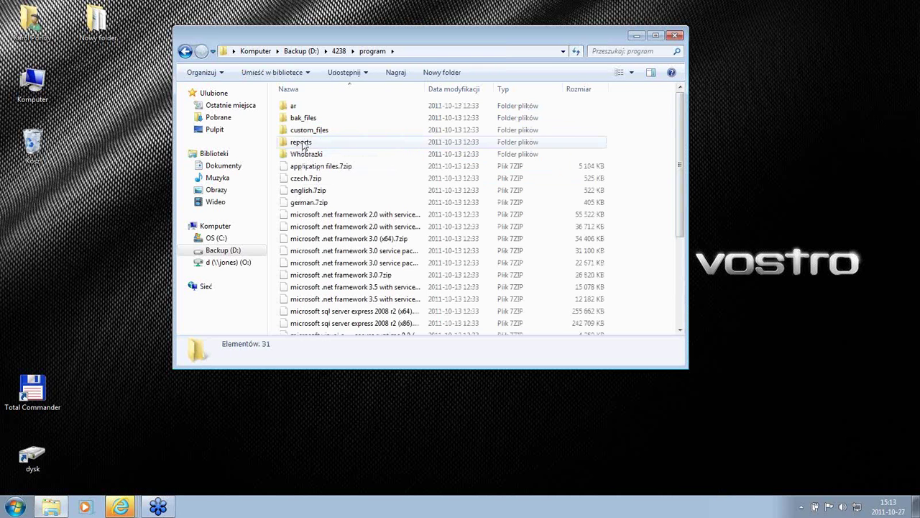
double_click(302, 147)
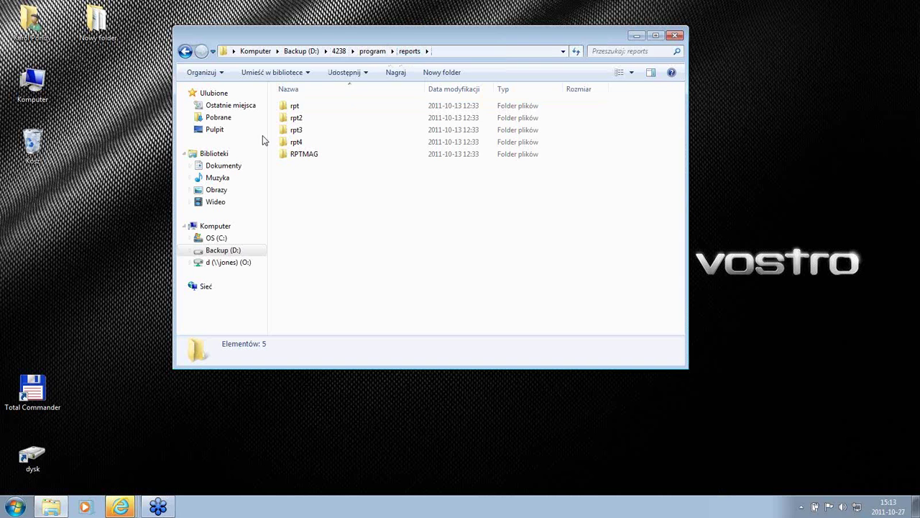
double_click(295, 108)
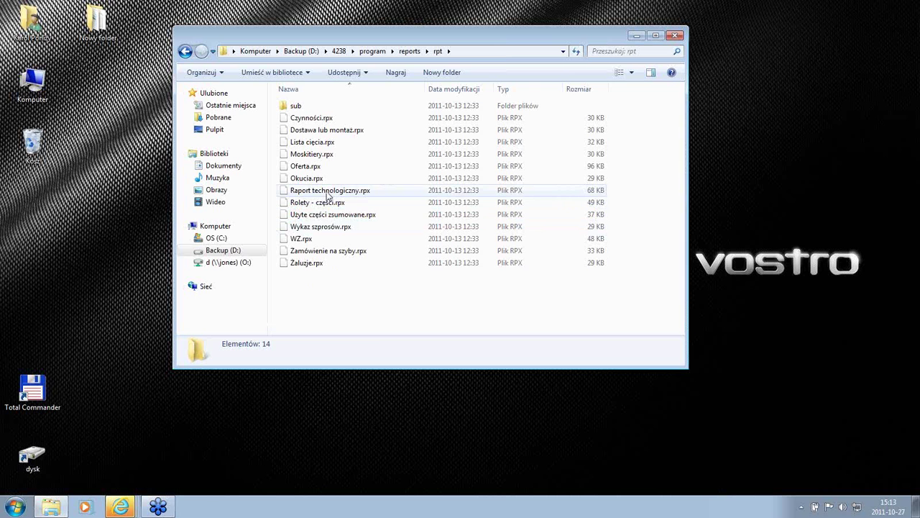
Step: Delete Lista cięcia.rpx from the rpt folder, confirming with Tak
click(314, 146)
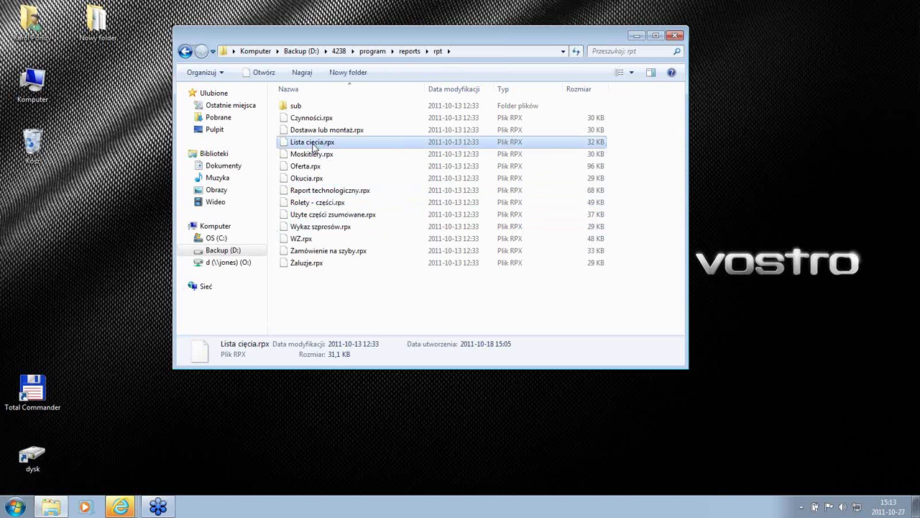
click(311, 193)
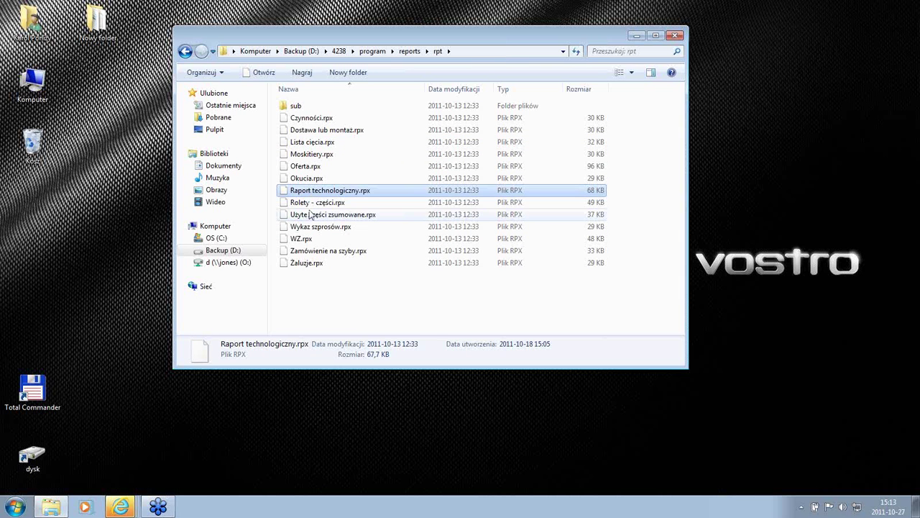
click(311, 215)
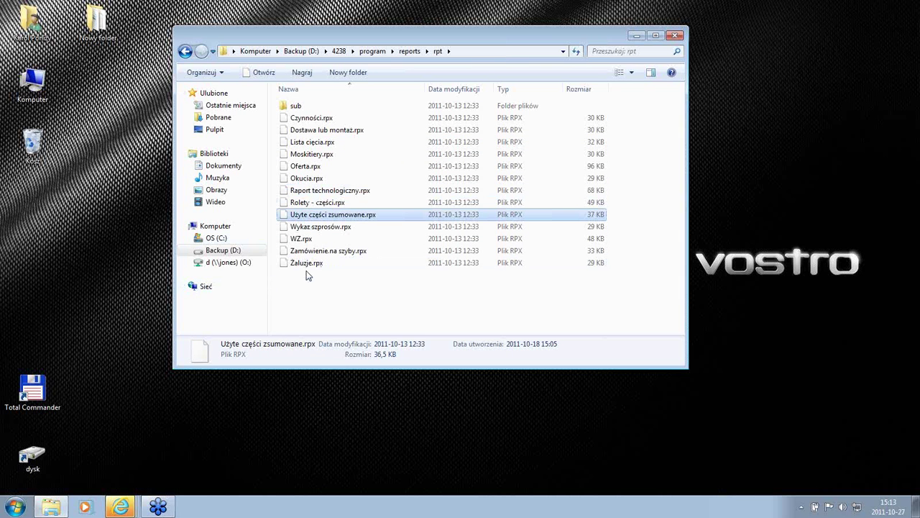
click(339, 132)
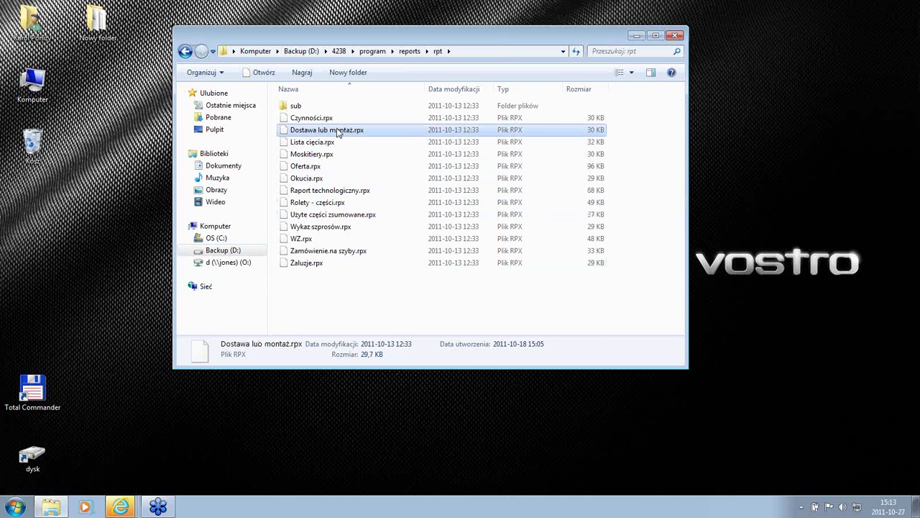
click(324, 145)
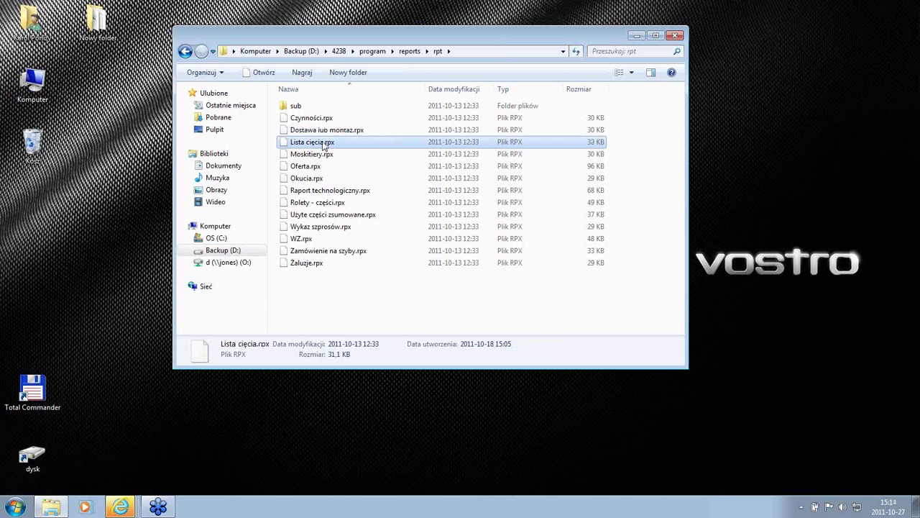
key(Delete)
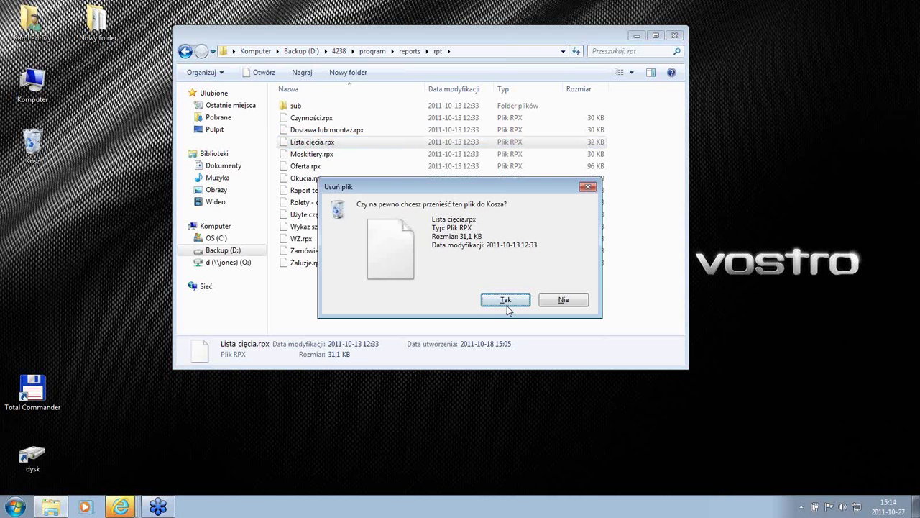
click(507, 306)
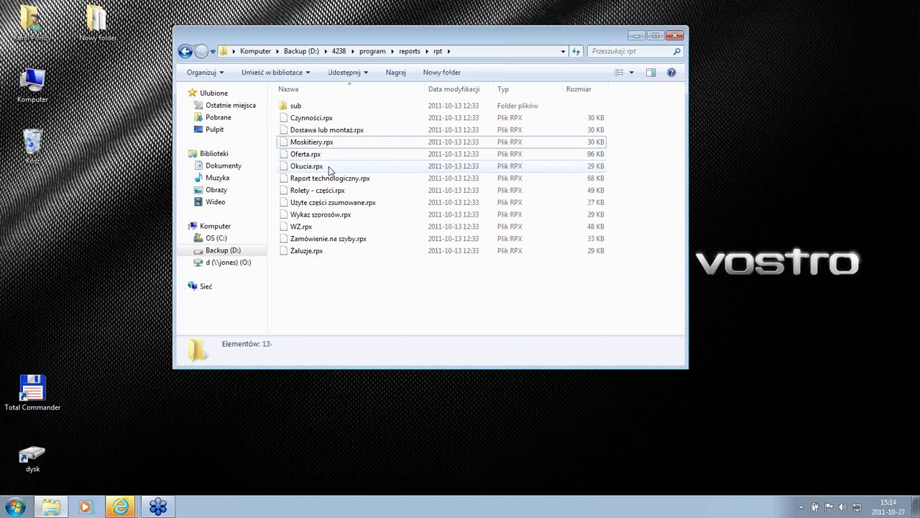
Step: Delete Raport technologiczny.rpx and Użyte części zsumowane.rpx, then clear the selection
click(329, 179)
key(Delete)
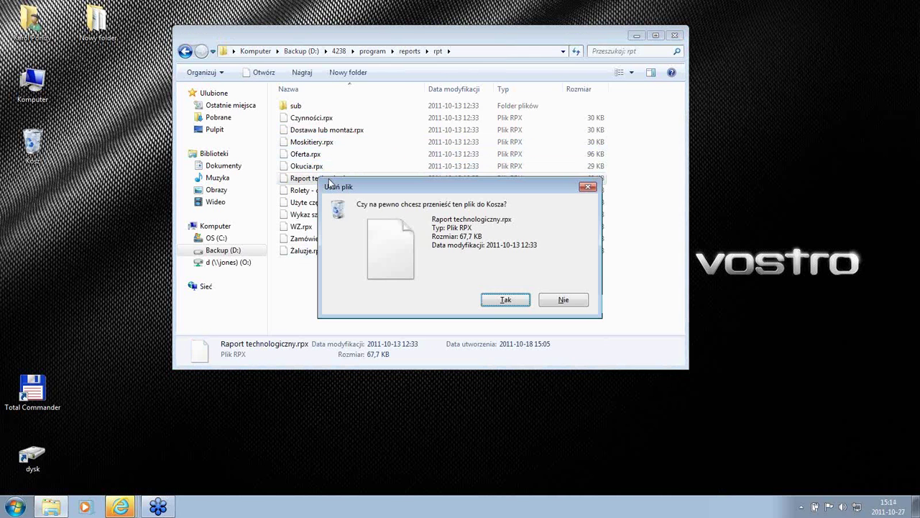
click(505, 300)
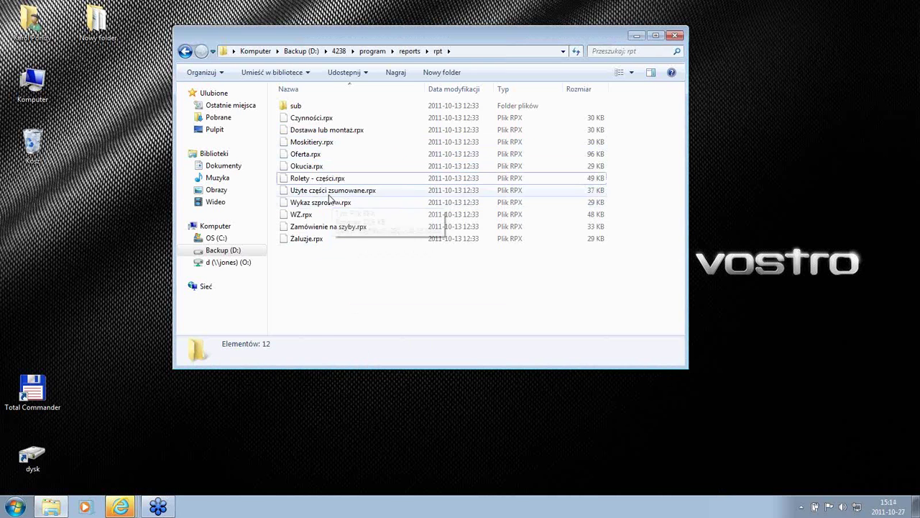
click(327, 191)
key(Delete)
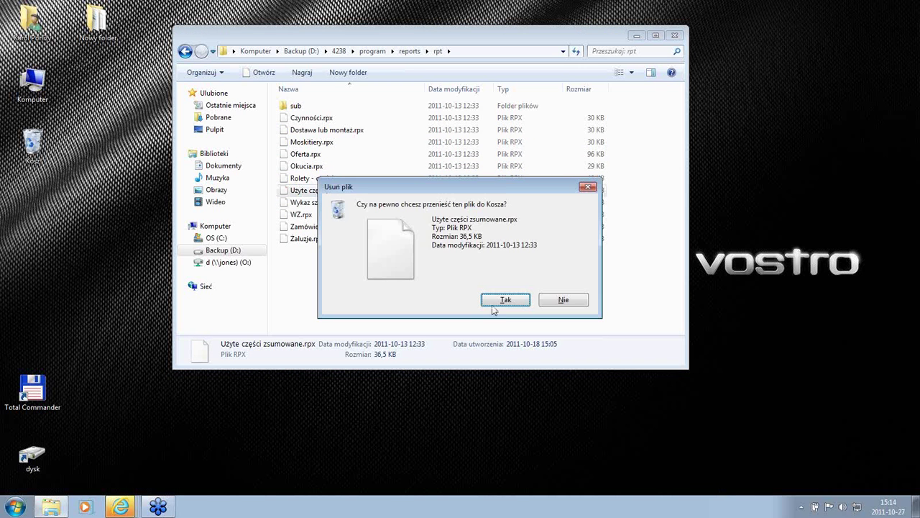
click(516, 305)
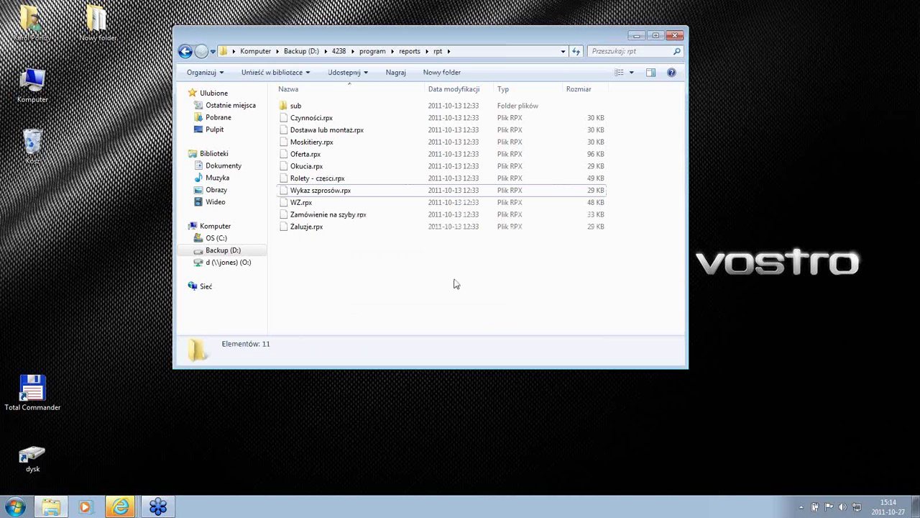
click(308, 167)
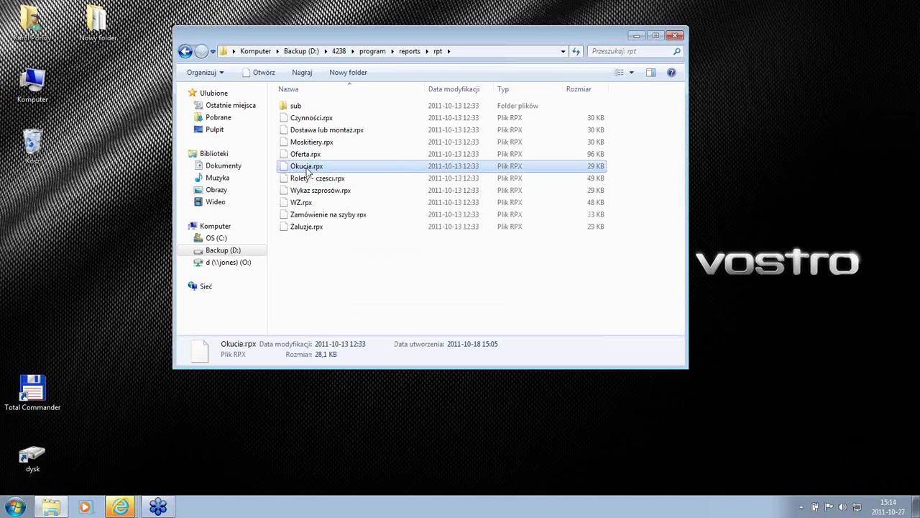
click(342, 283)
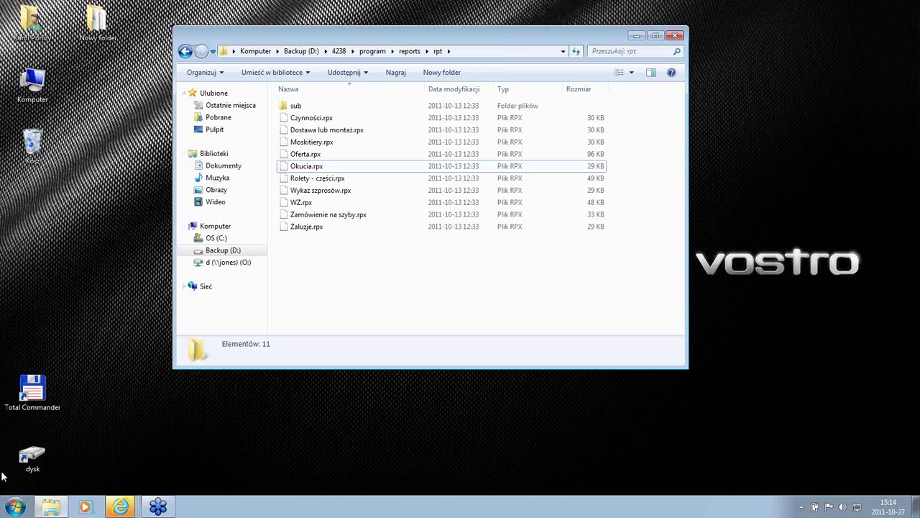
Step: Open Backup (D:) from the dysk shortcut, view the MOJE LOGO image, then close the preview
click(30, 457)
double_click(30, 458)
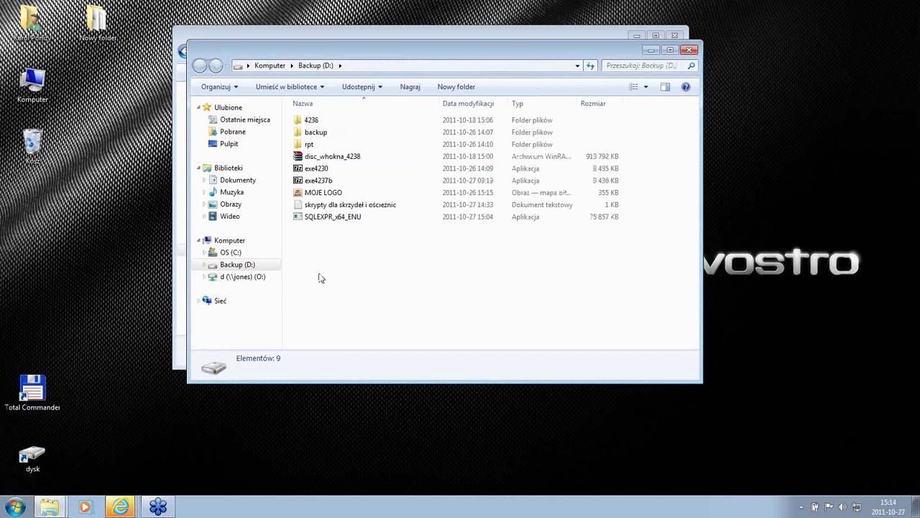
click(328, 197)
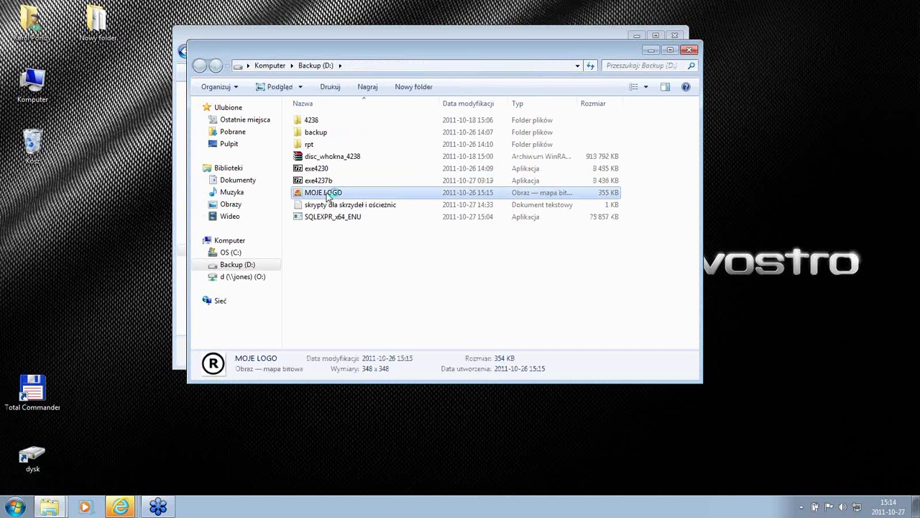
double_click(328, 197)
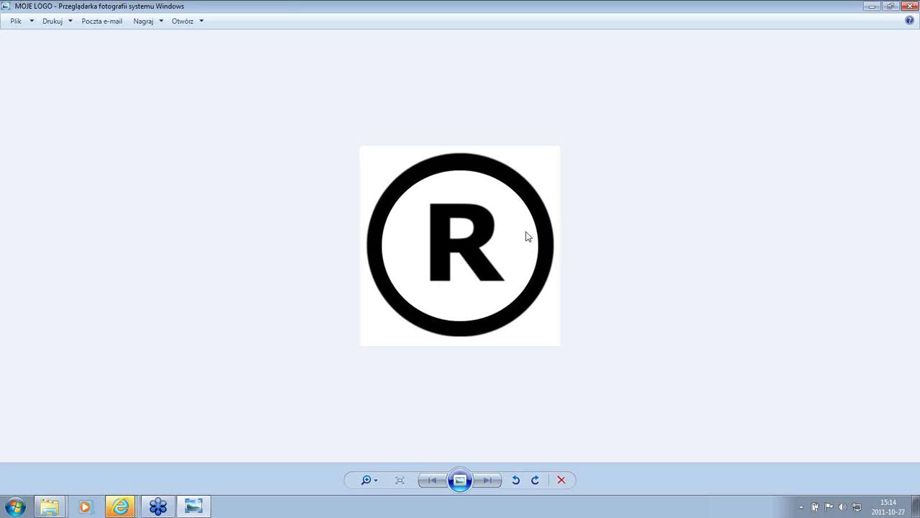
click(910, 9)
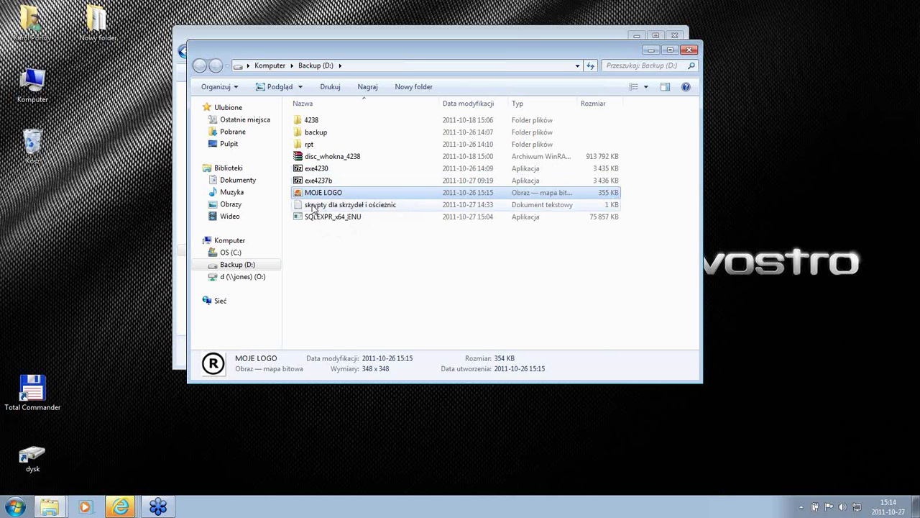
Step: Rename the MOJE LOGO file to LOGO by deleting the leading 'MOJE '
key(F2)
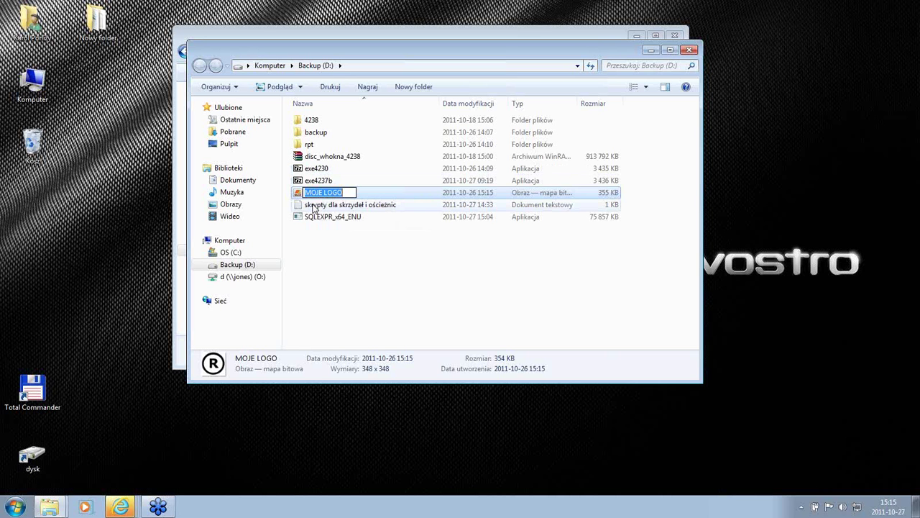
key(End)
key(Home)
key(Delete)
key(Delete)
key(Delete)
key(Delete)
key(Delete)
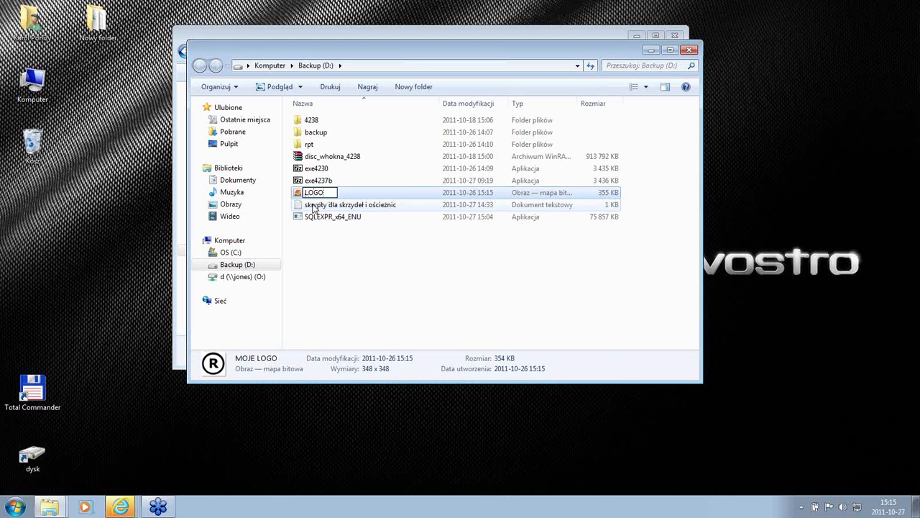
key(Return)
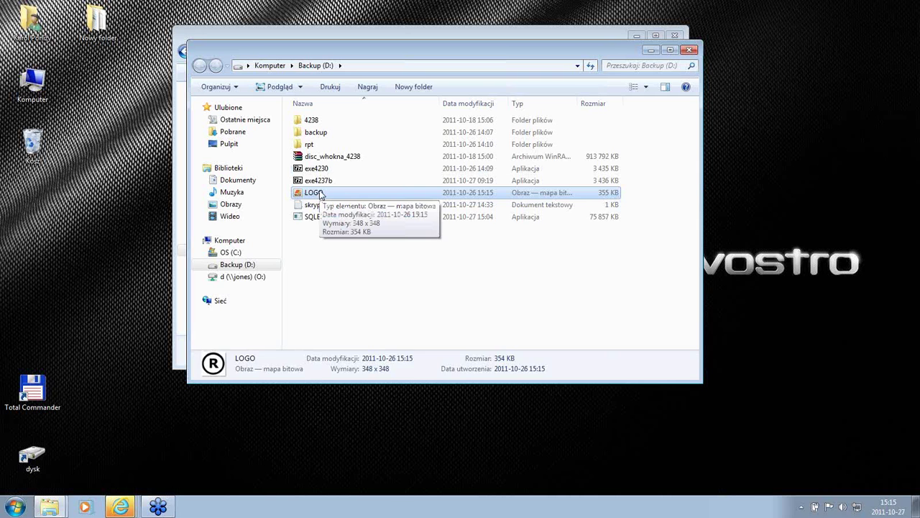
key(alt)
Step: In Opcje folderów, uncheck 'Ukryj rozszerzenia znanych typów plików' to show file extensions
click(293, 83)
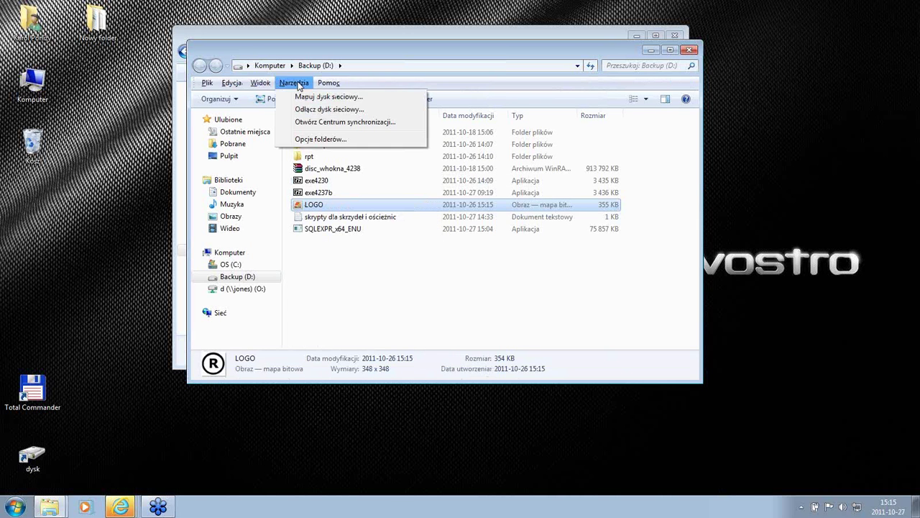
click(303, 139)
click(248, 115)
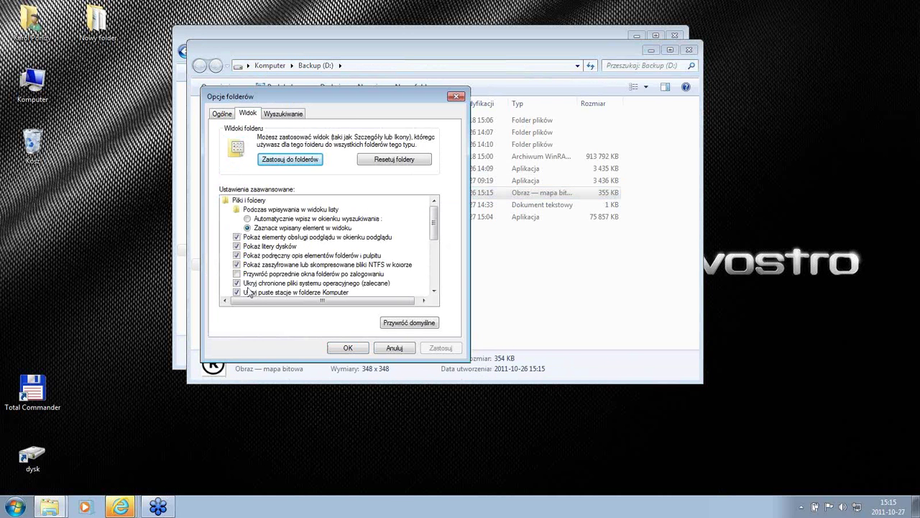
click(434, 290)
click(435, 291)
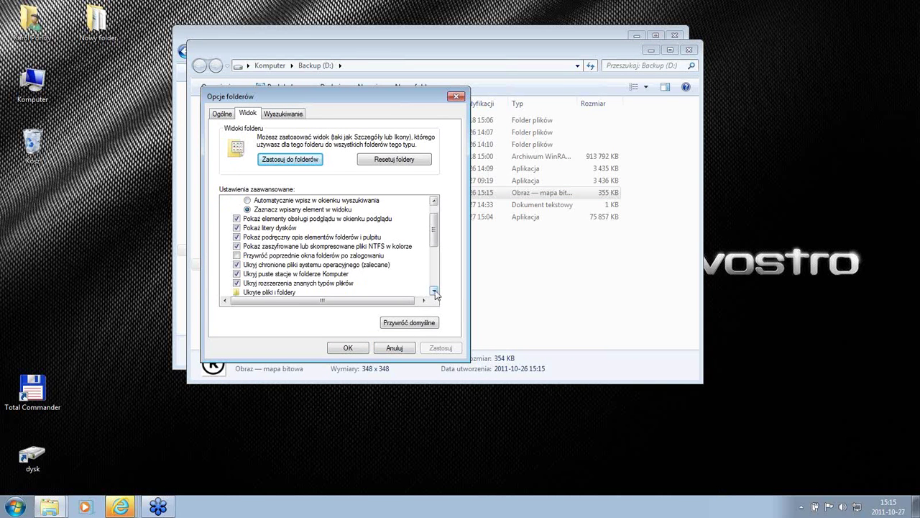
click(435, 290)
click(237, 274)
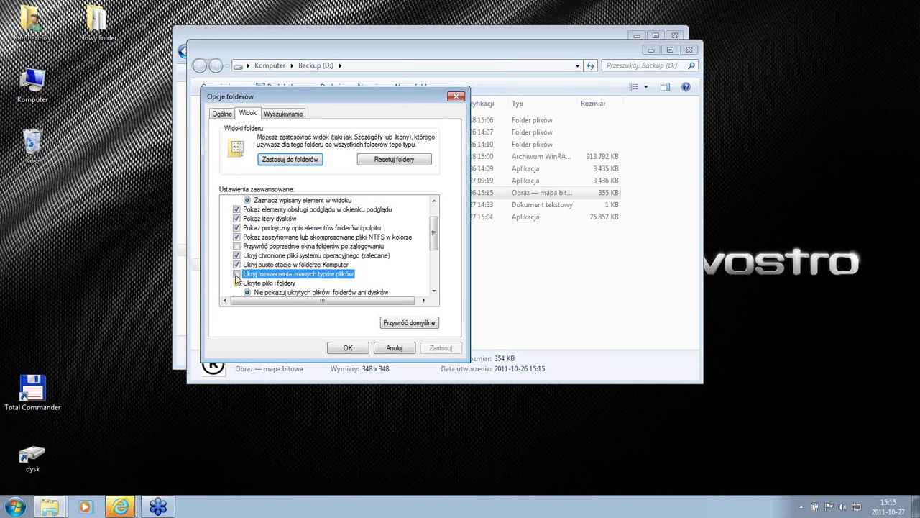
click(439, 349)
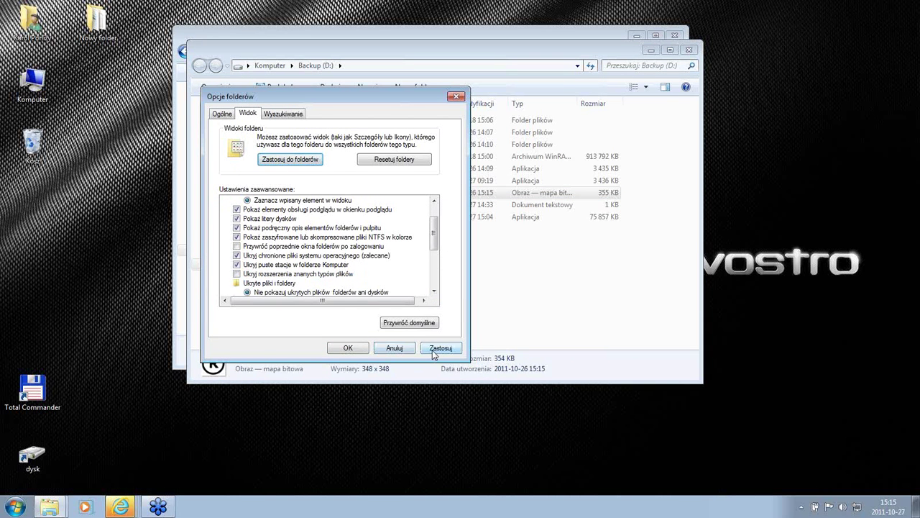
click(348, 349)
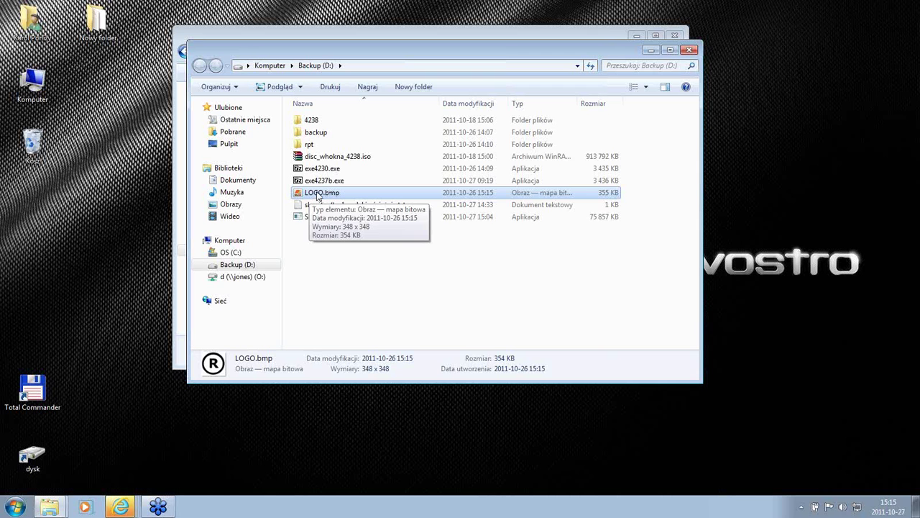
Step: Copy LOGO.bmp and browse to 4238\program\reports\rpt\sub
right_click(318, 195)
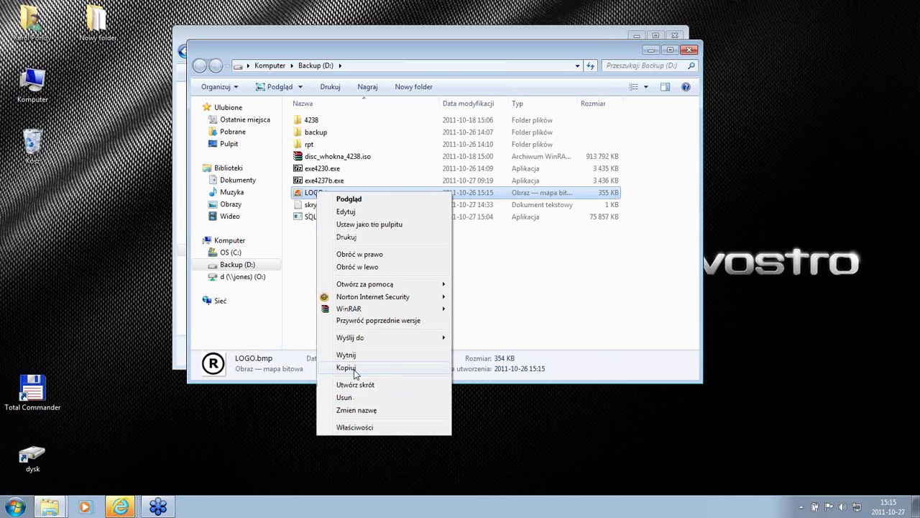
click(353, 369)
double_click(312, 121)
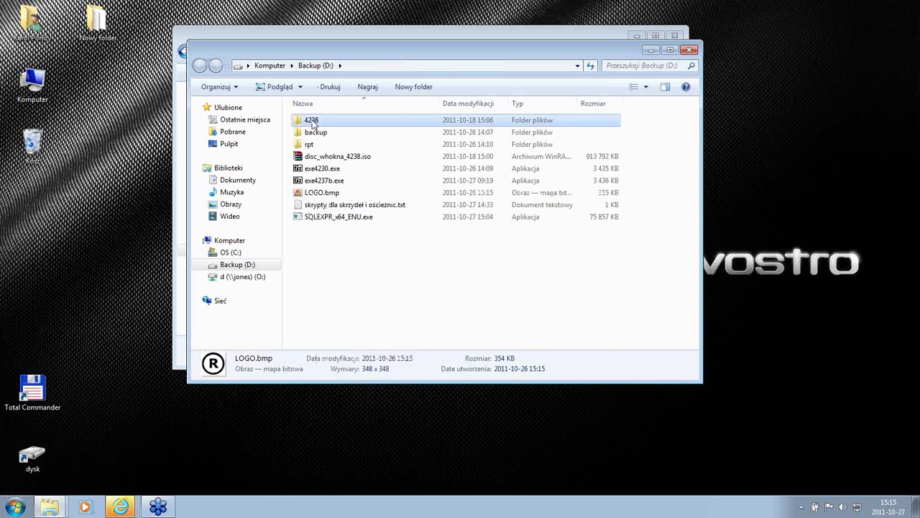
double_click(317, 132)
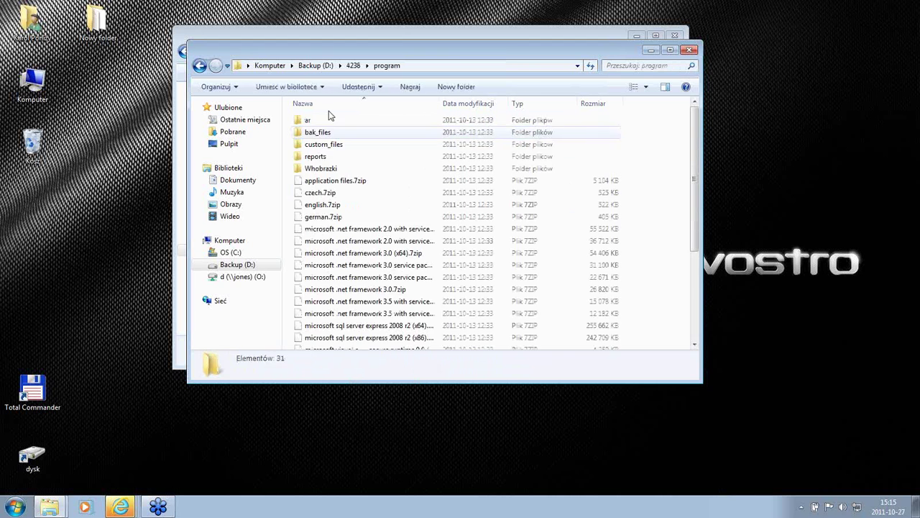
double_click(318, 159)
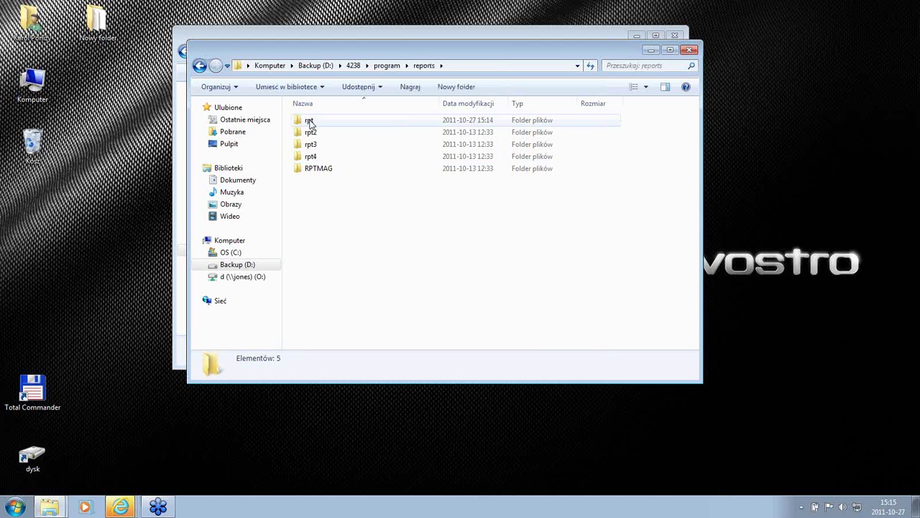
double_click(311, 122)
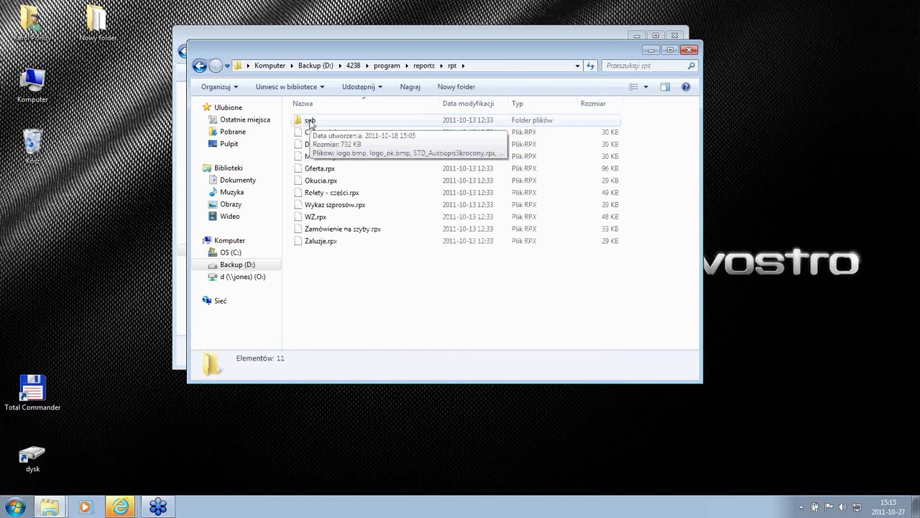
double_click(311, 121)
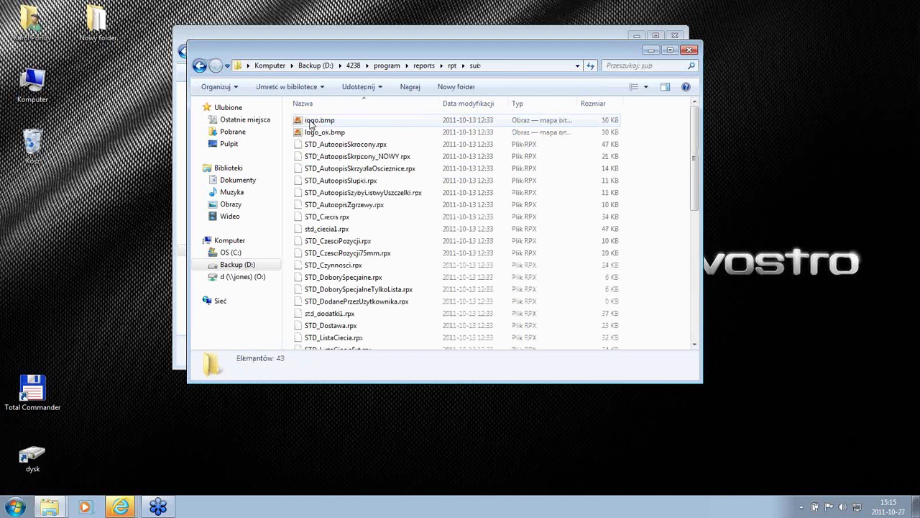
Step: Paste LOGO.bmp into sub, replacing the existing logo.bmp
right_click(667, 190)
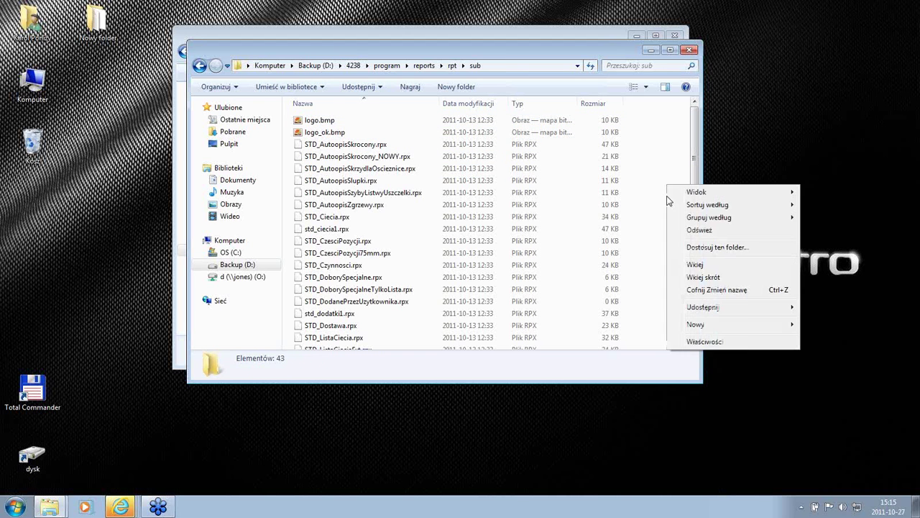
click(689, 267)
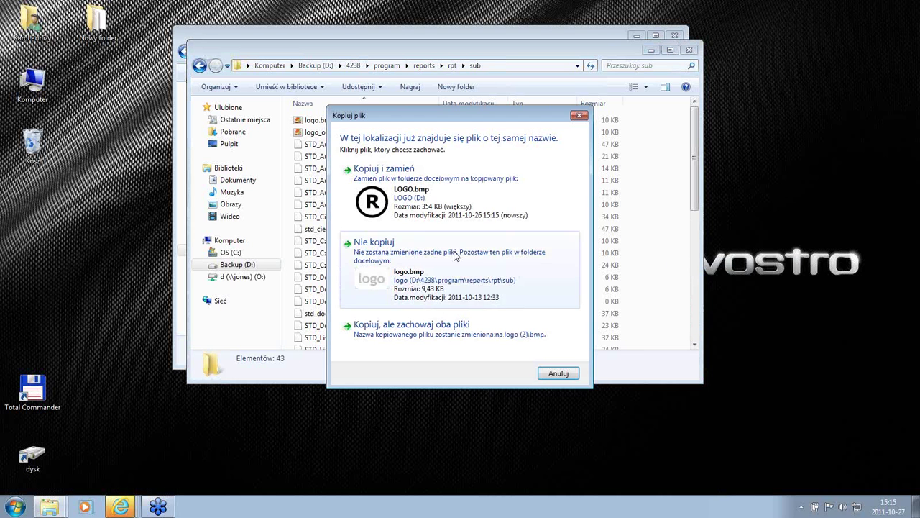
click(418, 199)
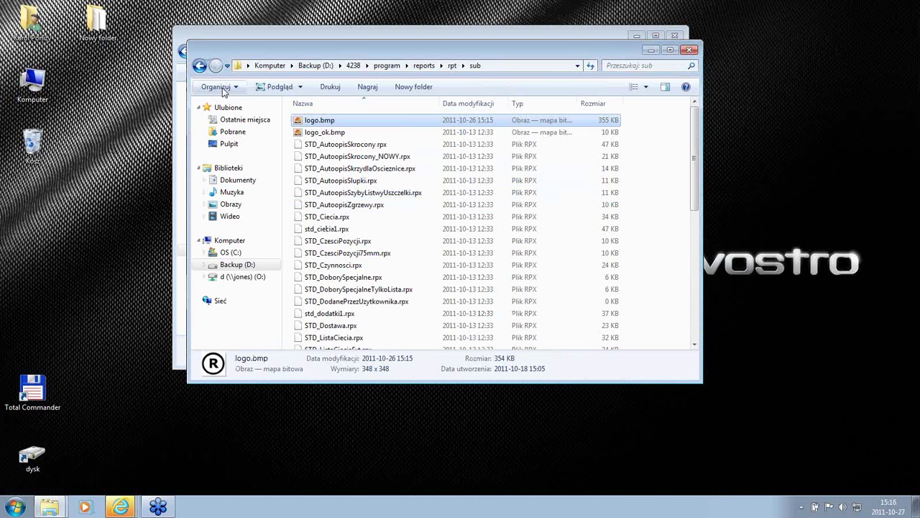
click(199, 65)
Step: Paste the copied logo into rpt2\sub, replacing its logo.bmp
click(199, 65)
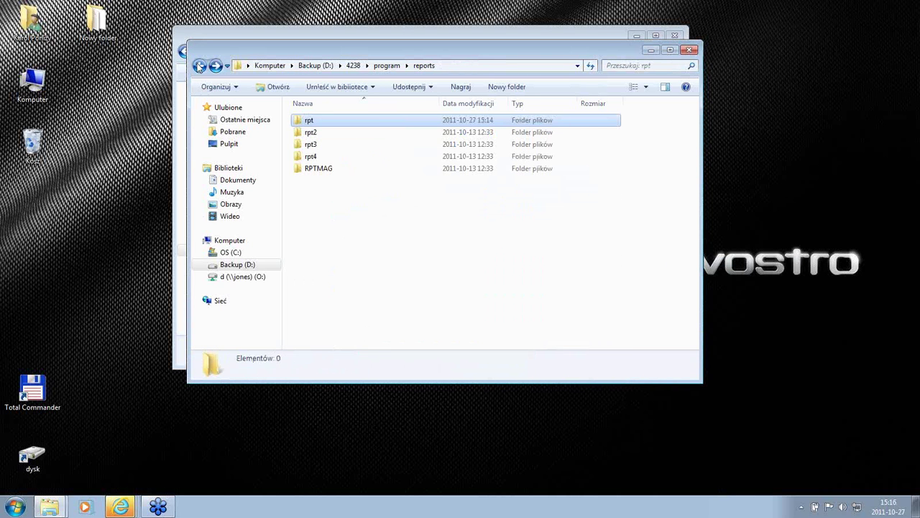
click(306, 135)
double_click(305, 135)
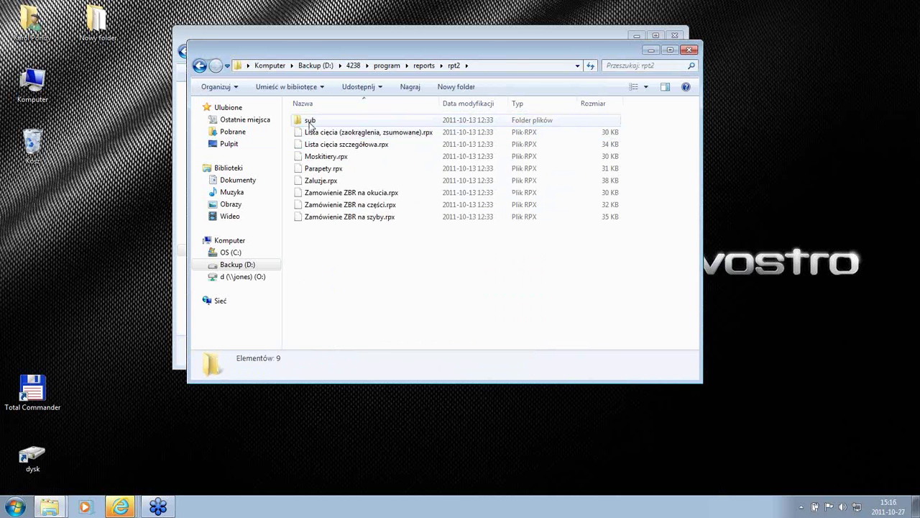
click(309, 122)
right_click(310, 124)
click(336, 268)
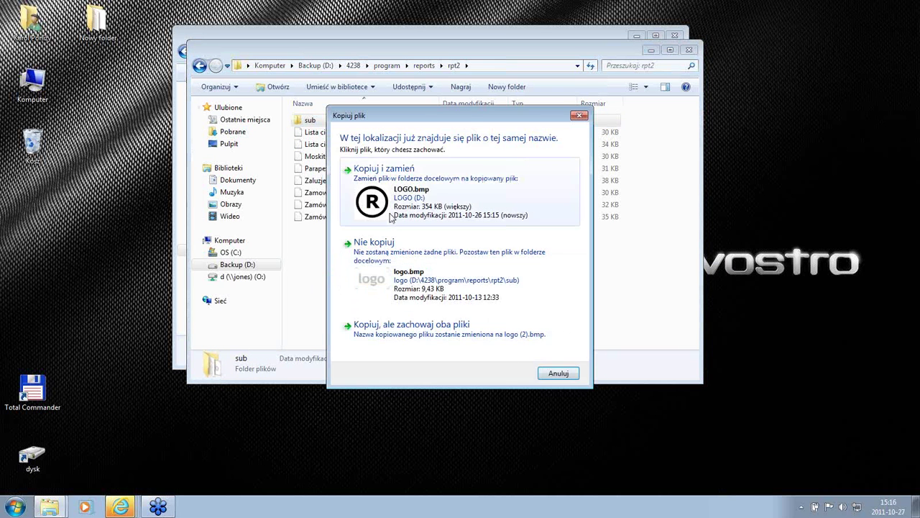
click(392, 208)
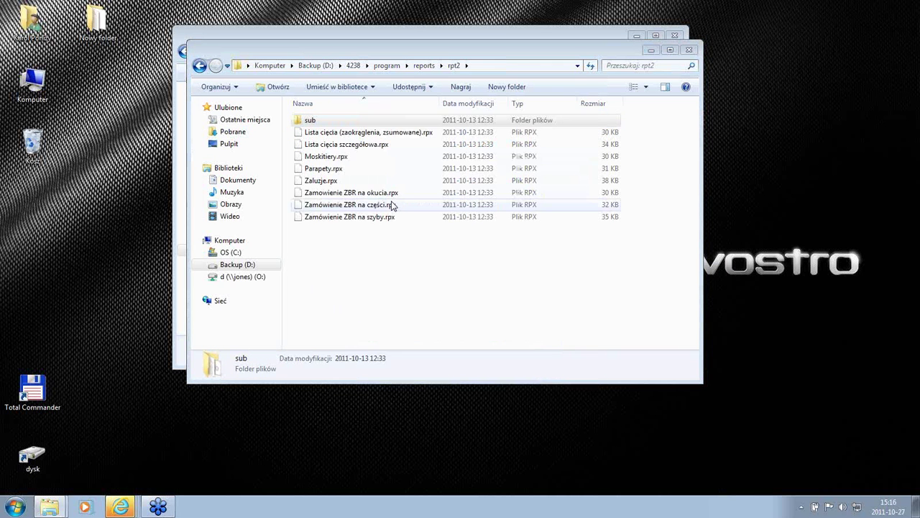
Step: Paste the copied logo into rpt3\sub, replacing its logo.bmp
click(199, 66)
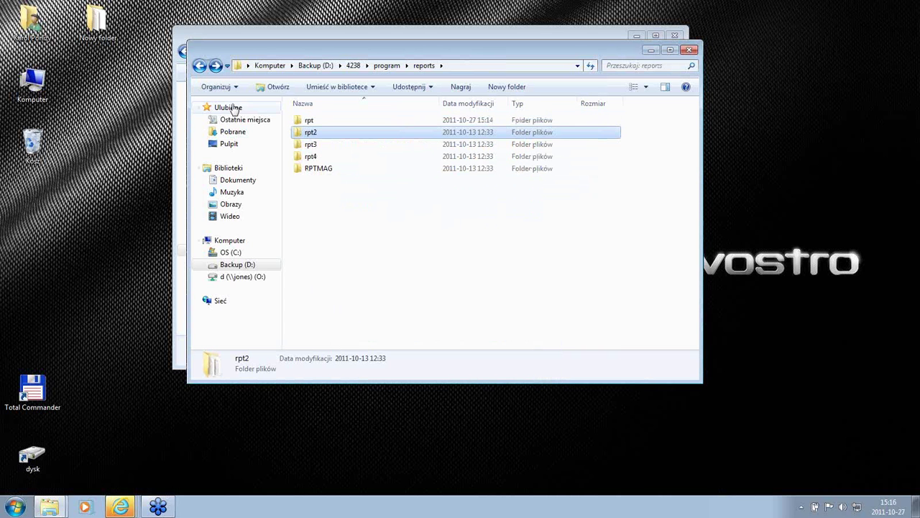
click(309, 121)
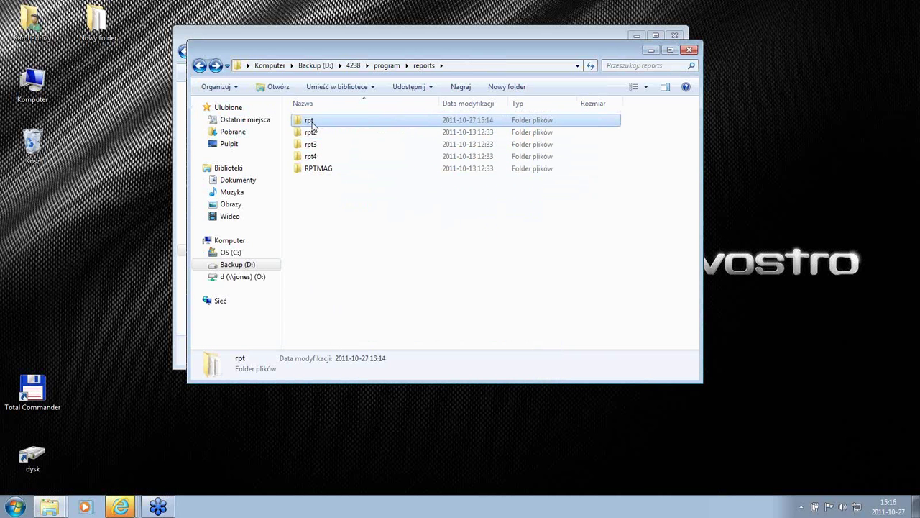
double_click(314, 144)
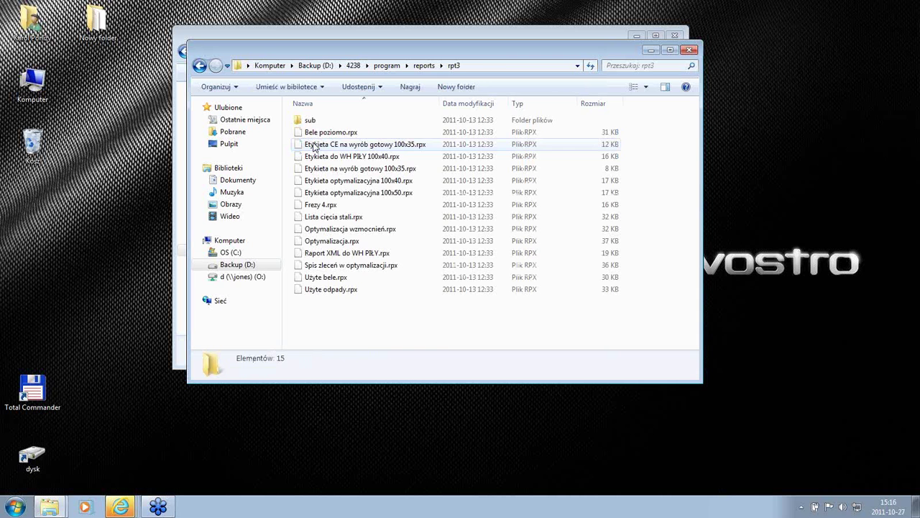
double_click(314, 122)
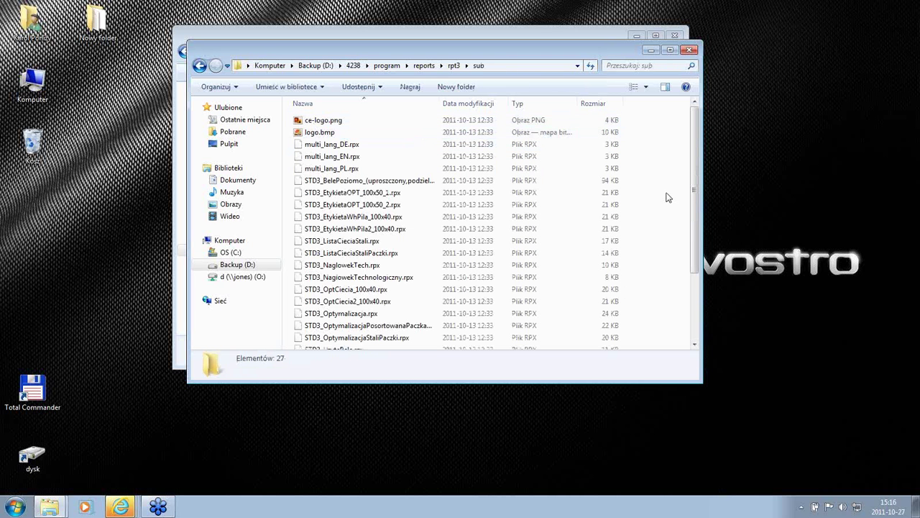
right_click(667, 198)
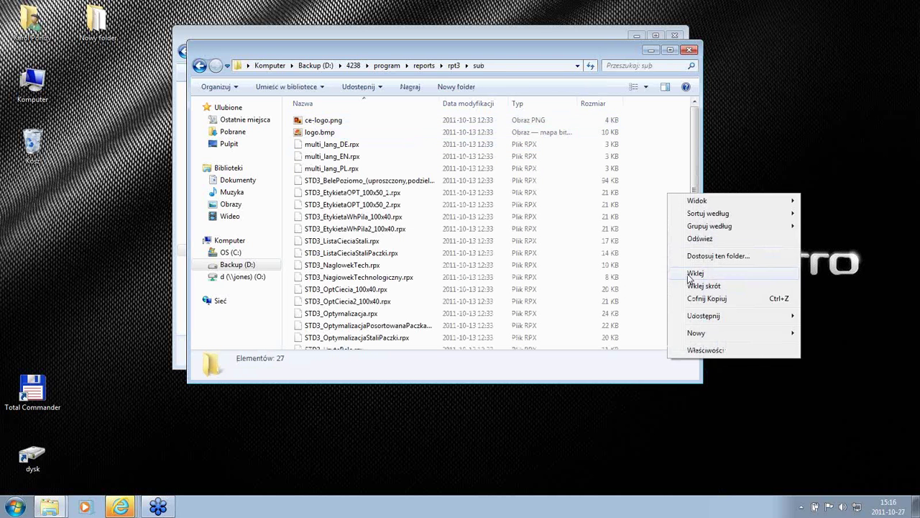
click(683, 272)
click(413, 194)
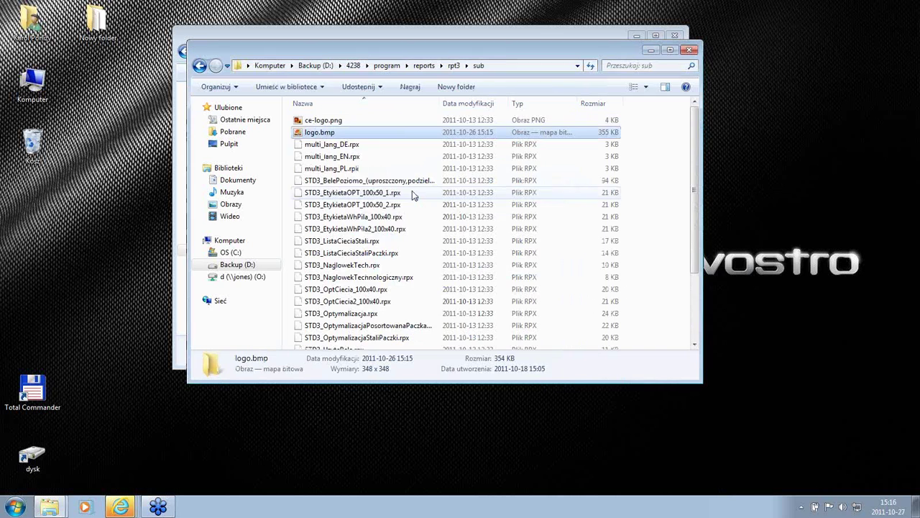
Step: Go back up to the program folder and move the window down to reveal the rpt window
click(199, 66)
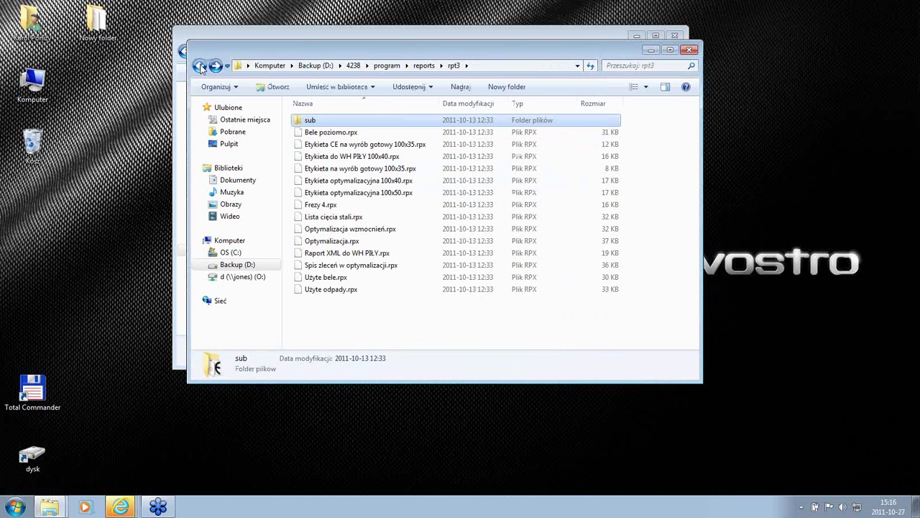
click(199, 66)
click(200, 66)
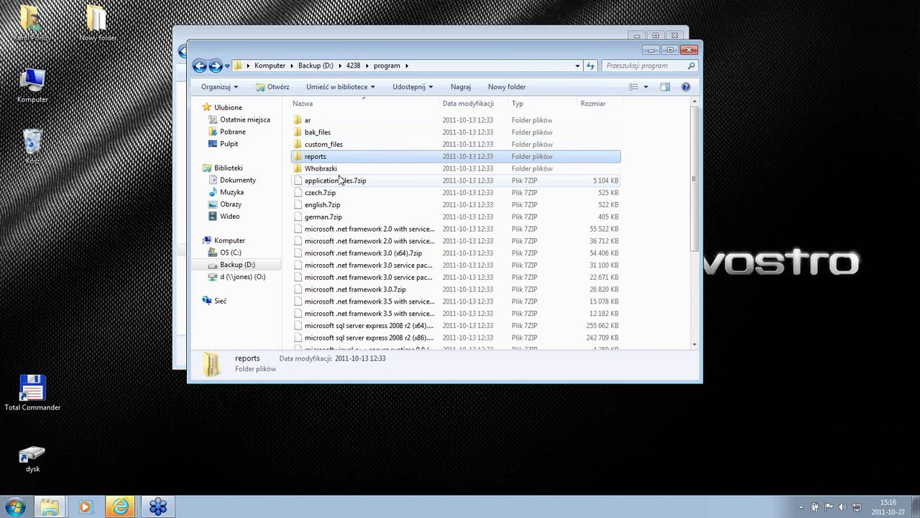
drag(358, 59, 363, 253)
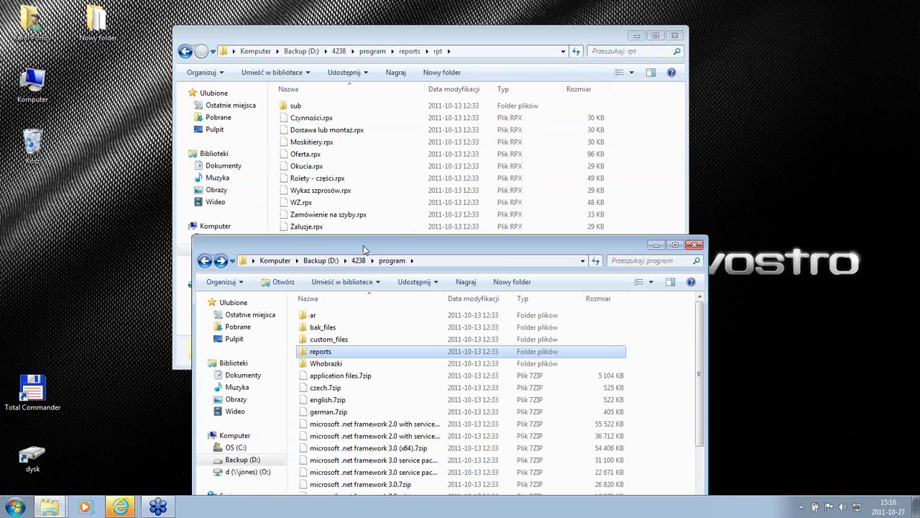
Step: Run the exe4230.exe self-extracting archive and extract it to D:\4230
click(302, 52)
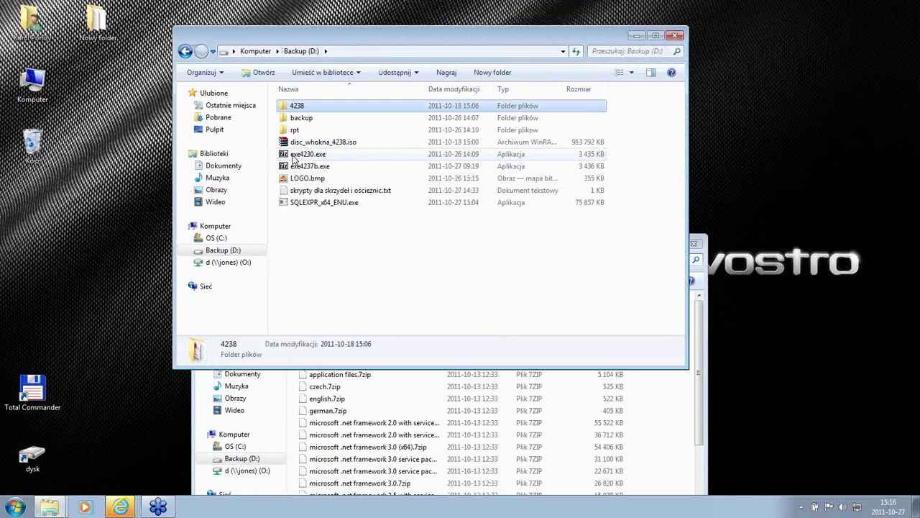
click(298, 155)
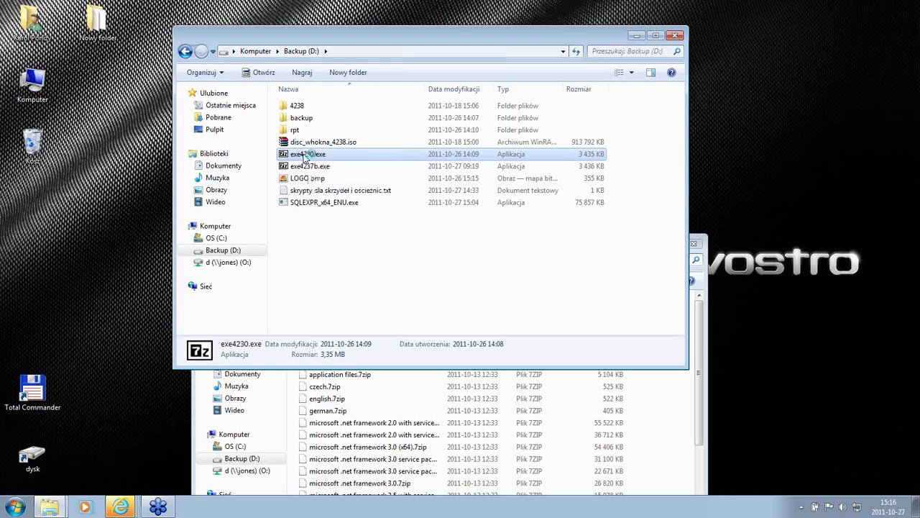
double_click(305, 156)
click(405, 242)
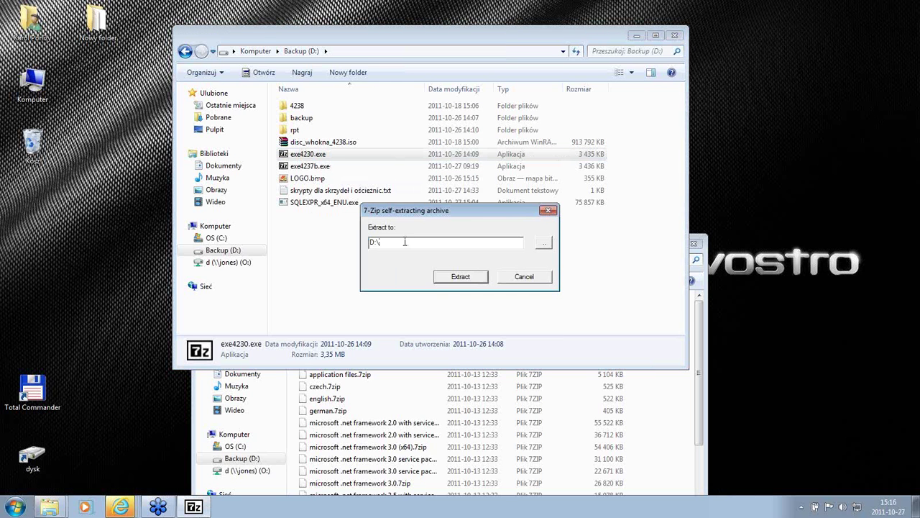
click(451, 279)
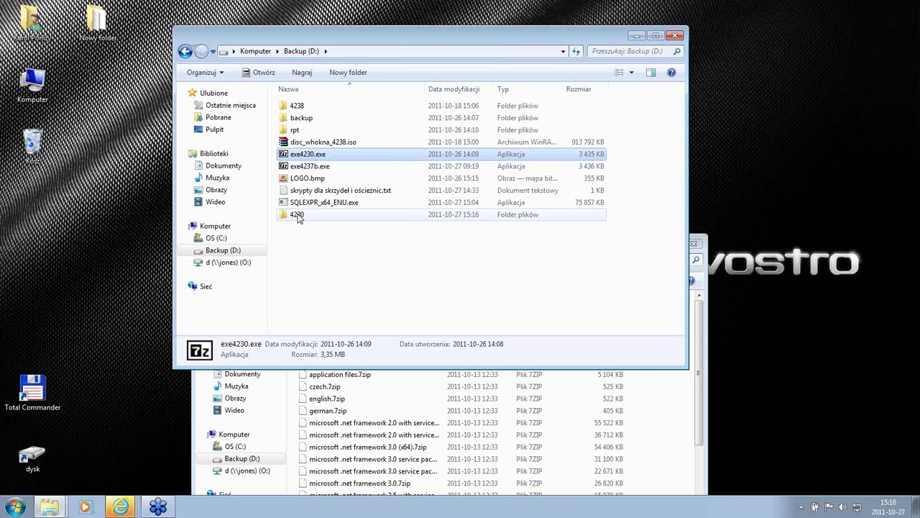
Step: Check the new 4230 folder, then return to Backup (D:) and select 4230
double_click(296, 214)
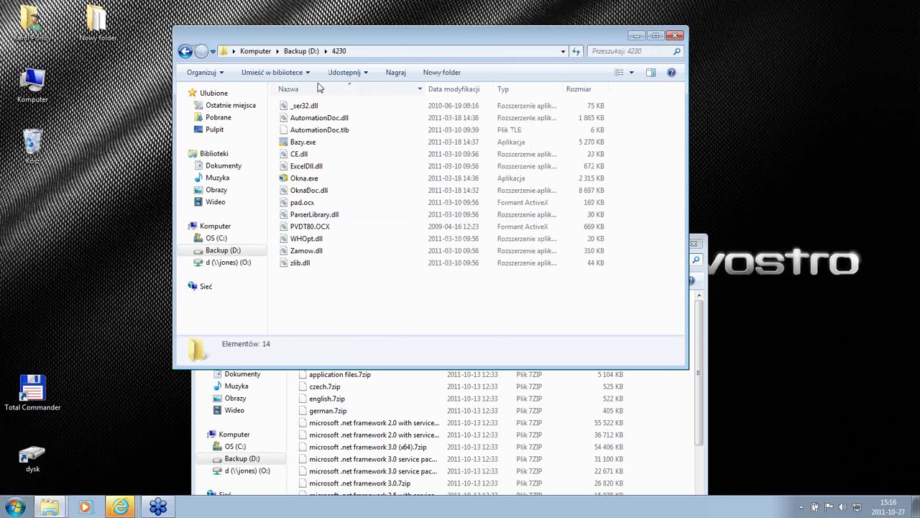
click(185, 51)
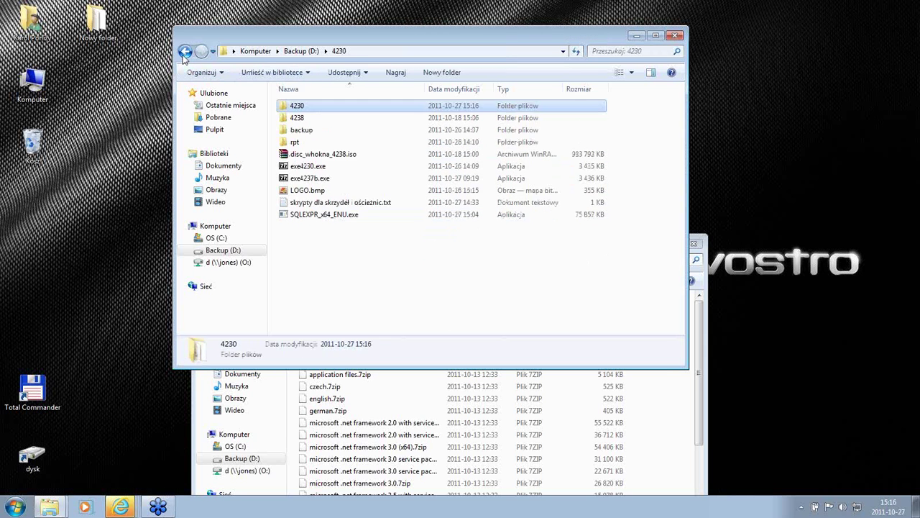
click(300, 168)
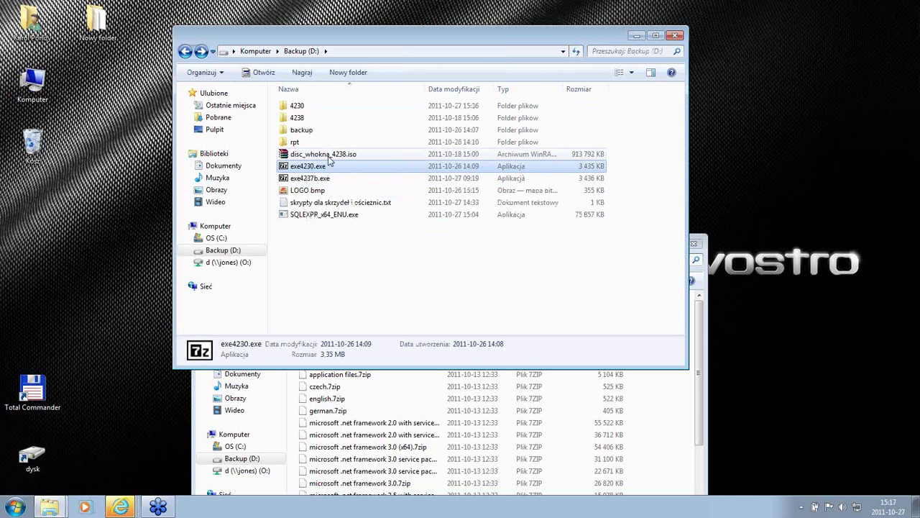
mouse_move(314, 169)
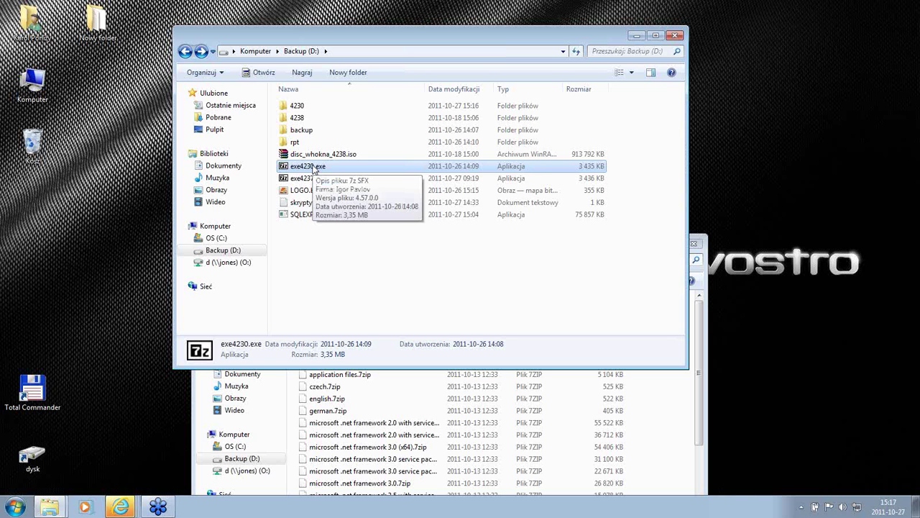
click(298, 108)
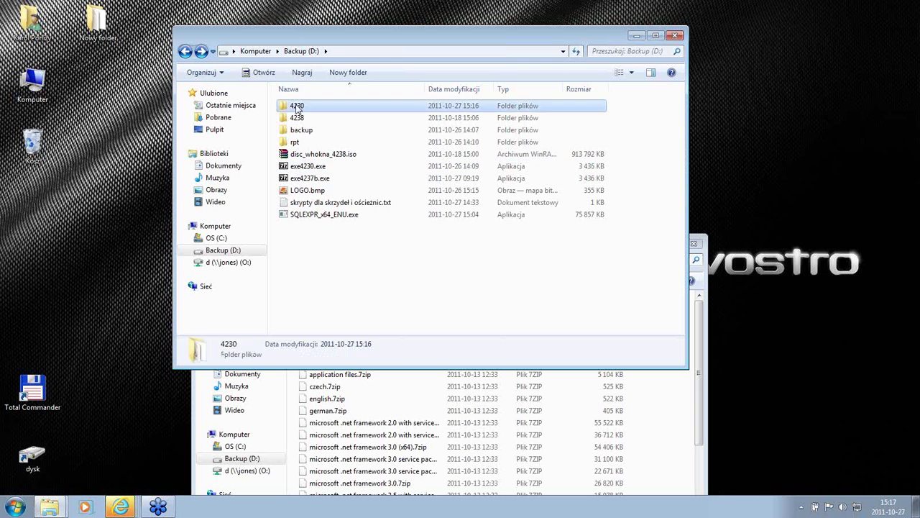
Step: Select and copy all 14 files in the 4230 folder
double_click(298, 108)
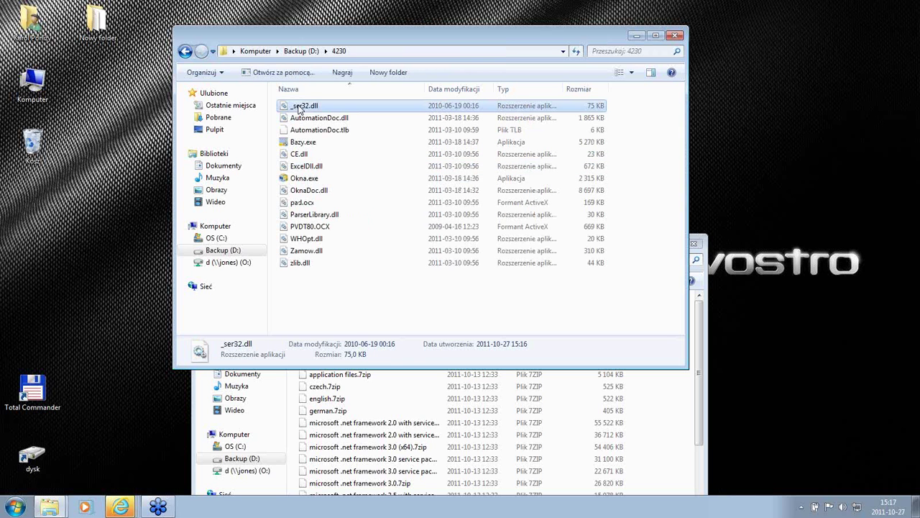
key(ctrl+a)
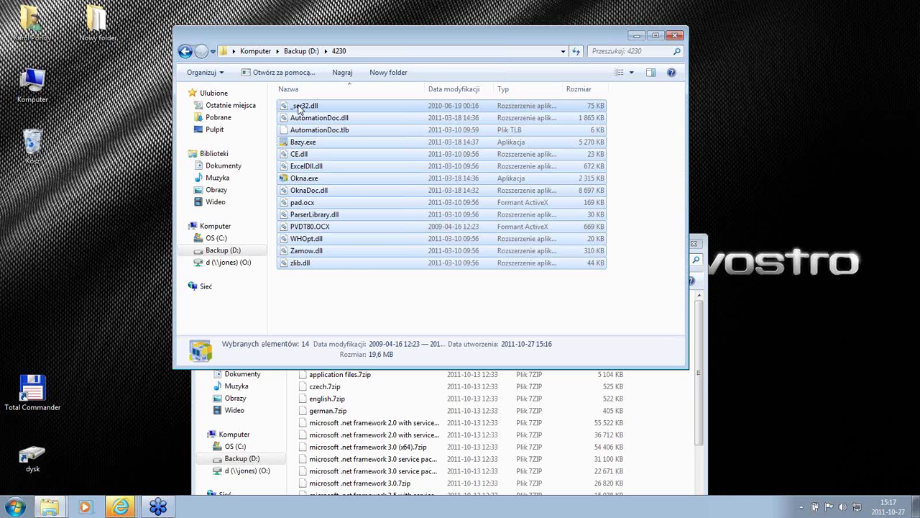
right_click(300, 107)
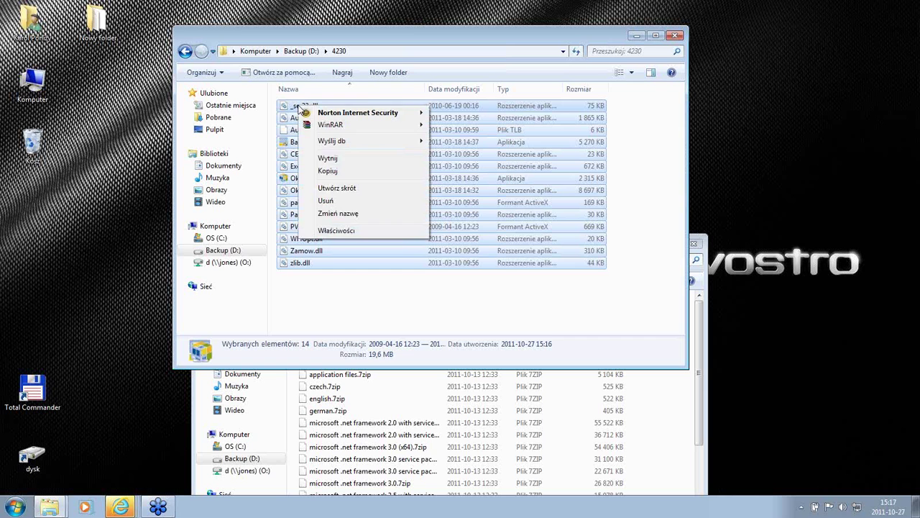
click(311, 169)
Step: Paste the 14 files into 4238\program\custom_files
click(299, 53)
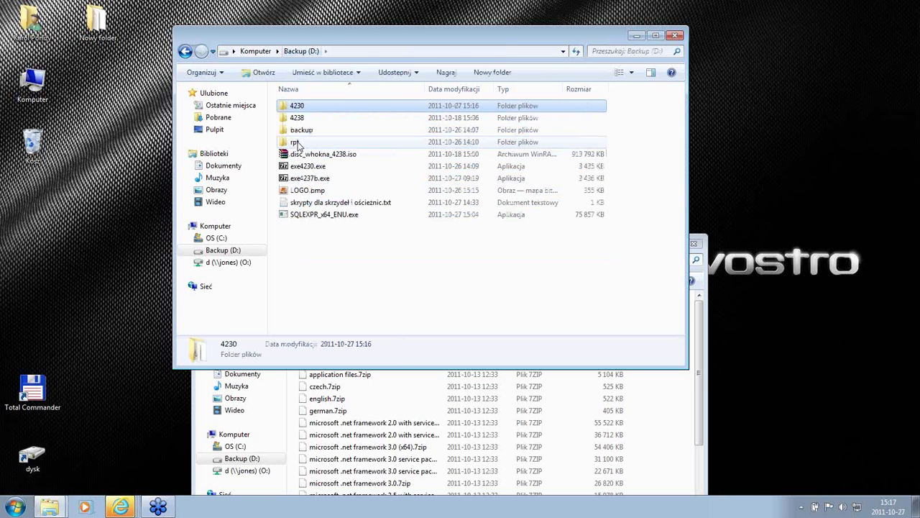
double_click(298, 120)
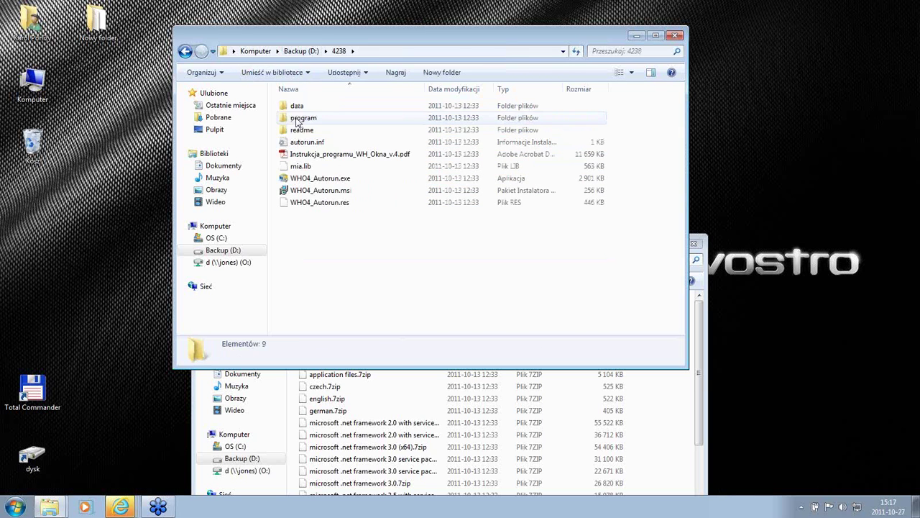
double_click(298, 120)
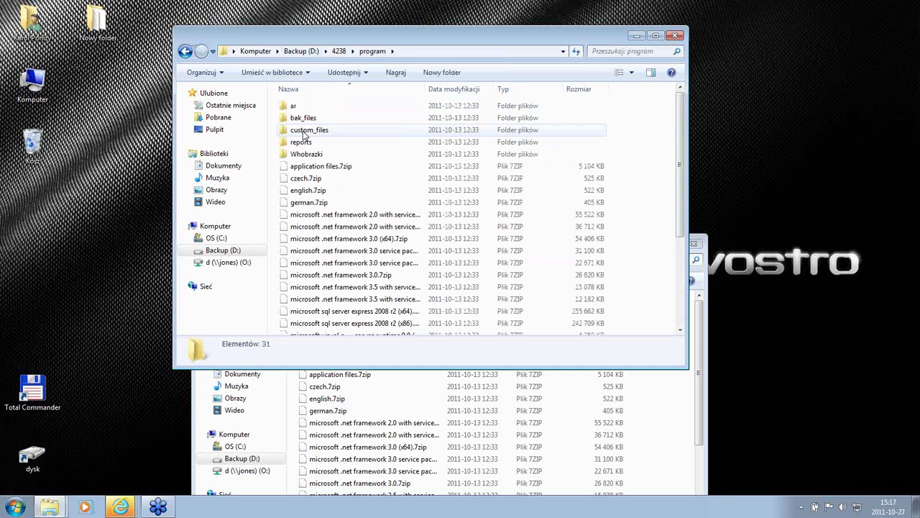
double_click(303, 133)
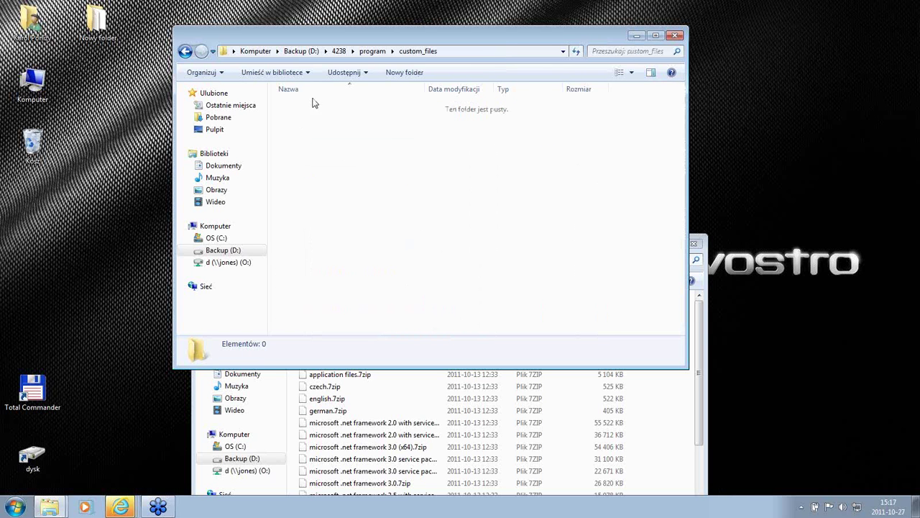
right_click(319, 173)
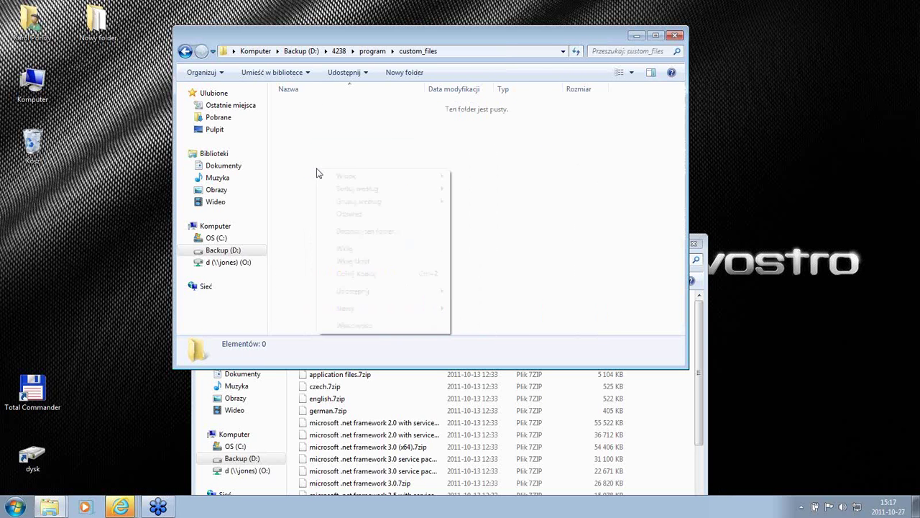
click(345, 248)
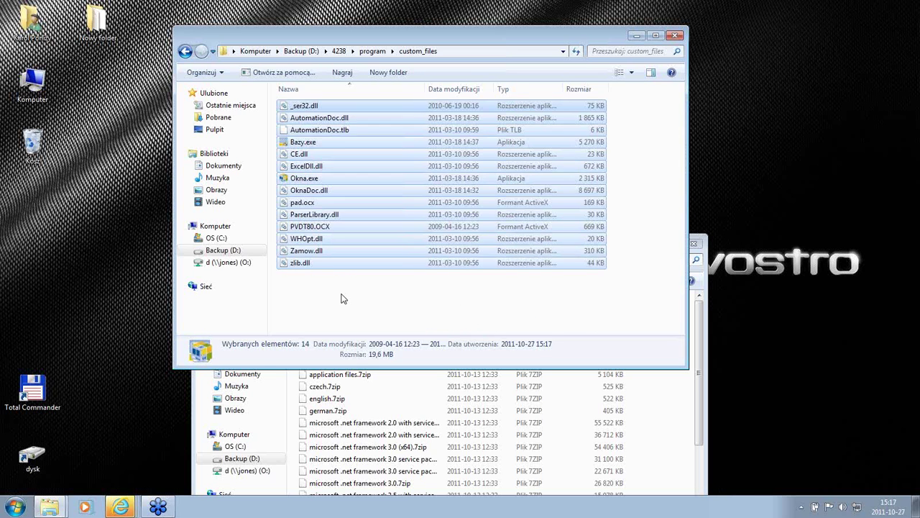
click(344, 299)
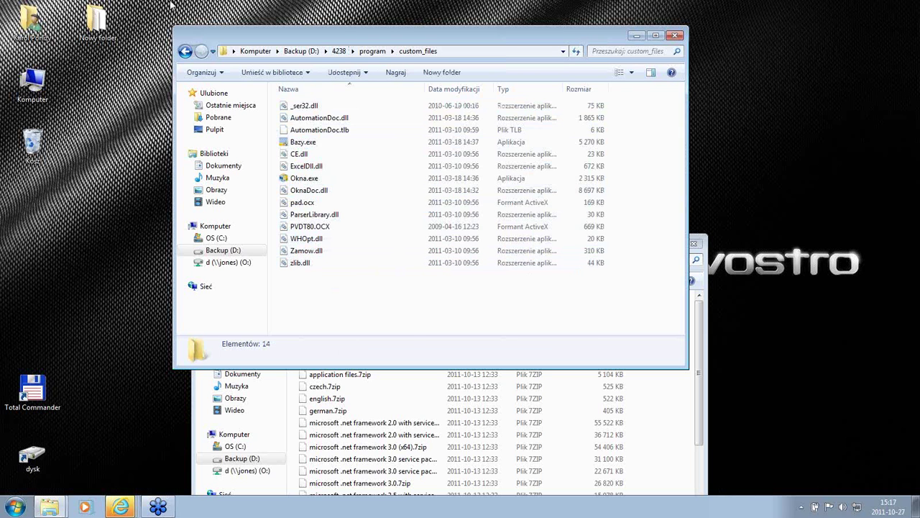
Step: Return from custom_files to the 4238\program folder
click(185, 52)
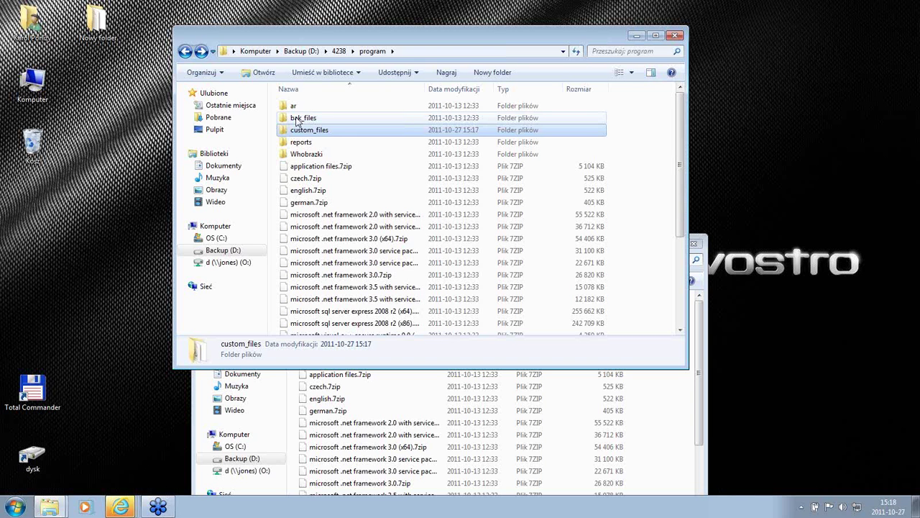
Step: Look inside the bak_files folder and return to the program folder
click(298, 121)
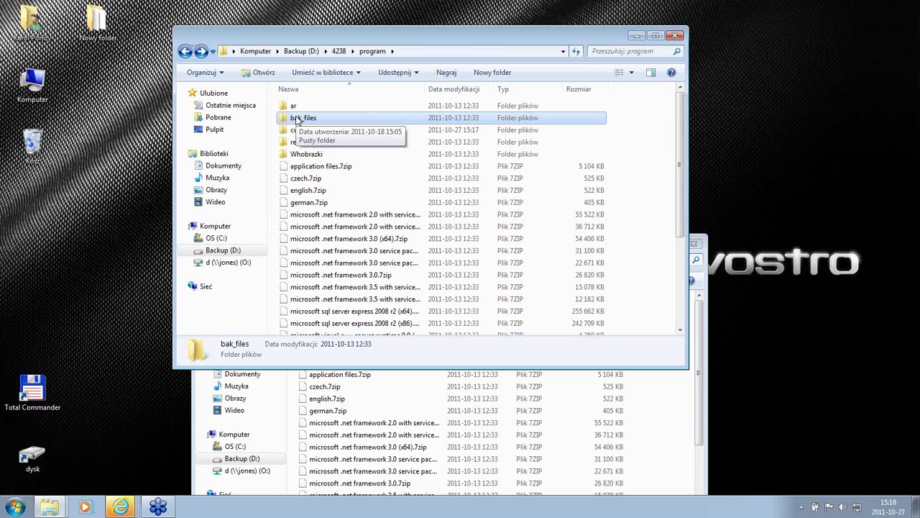
double_click(295, 118)
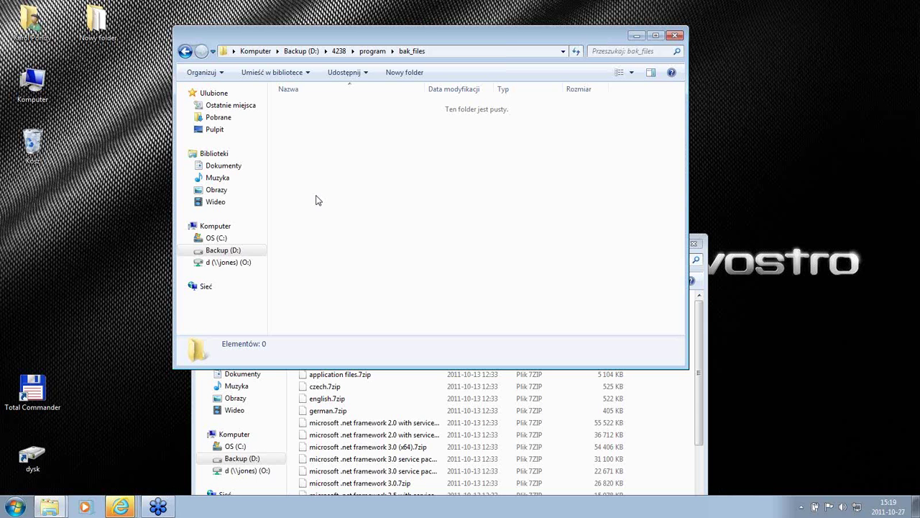
click(185, 52)
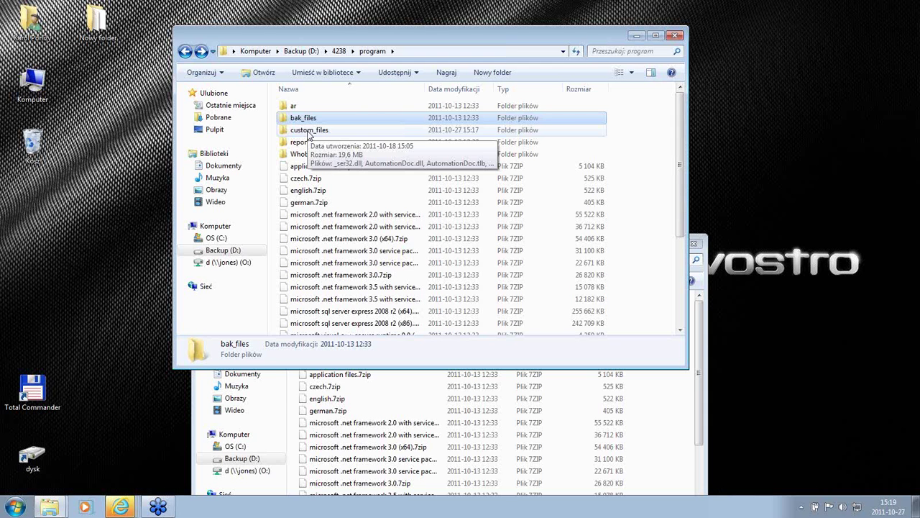
click(309, 131)
click(300, 120)
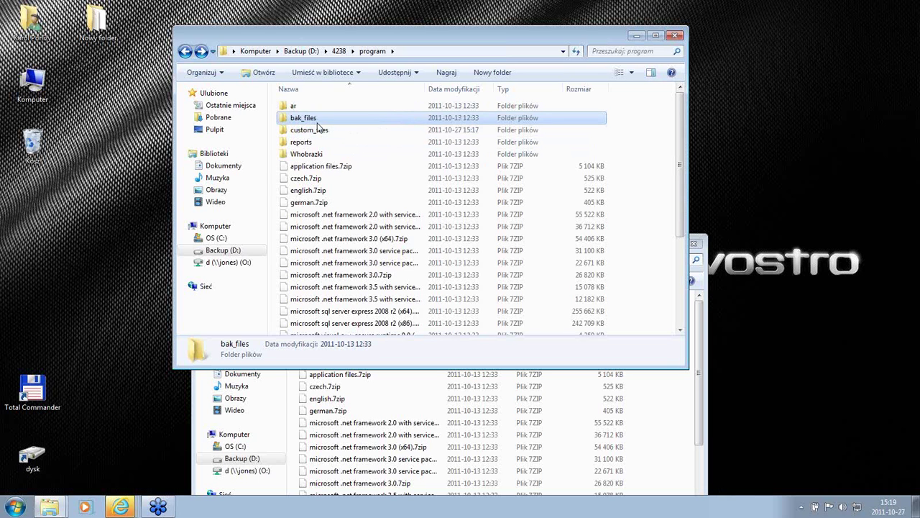
Step: Check the program subfolders and bak_files again, then move up to the 4238 folder
click(310, 132)
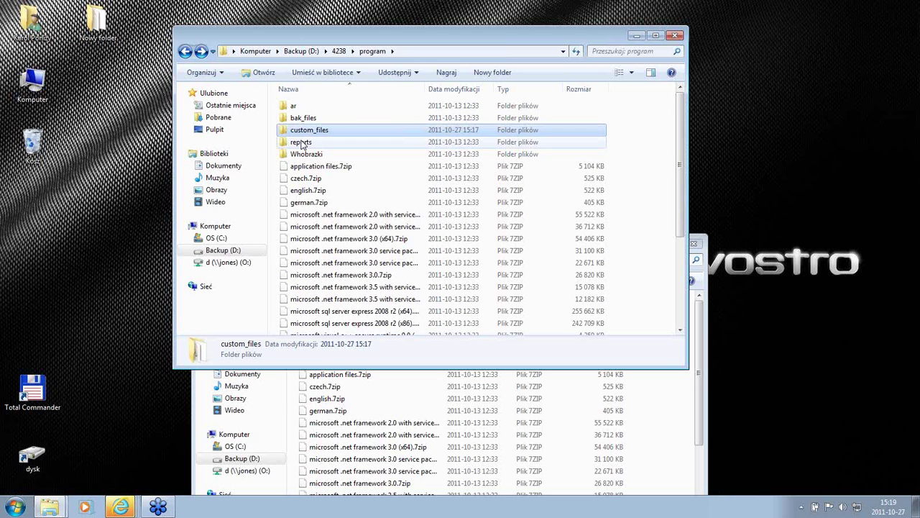
click(302, 143)
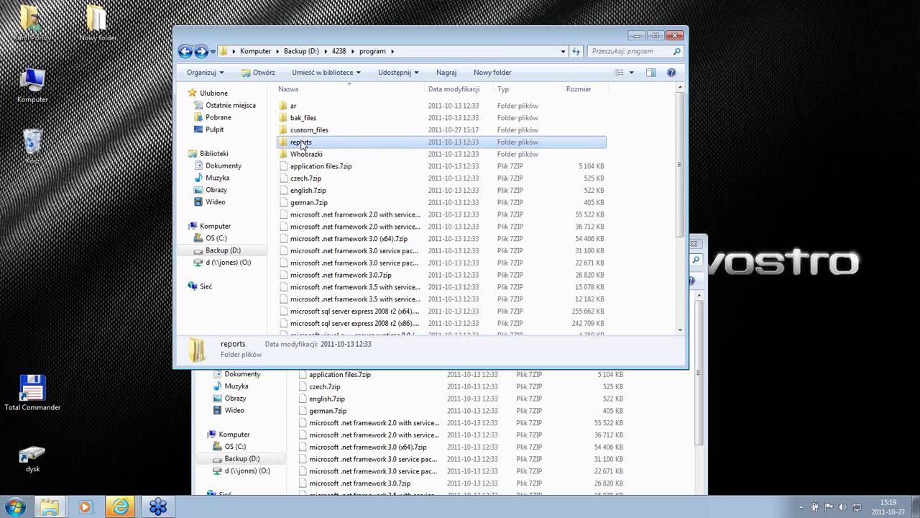
click(304, 133)
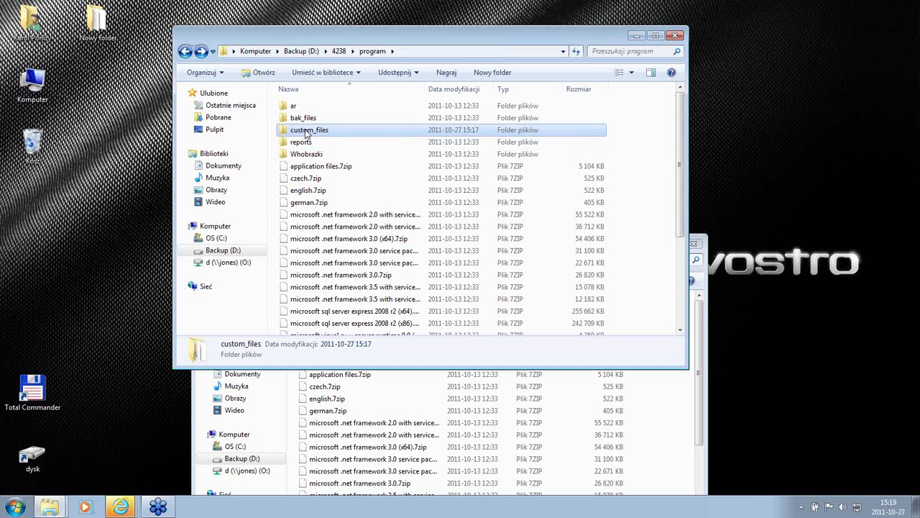
click(307, 121)
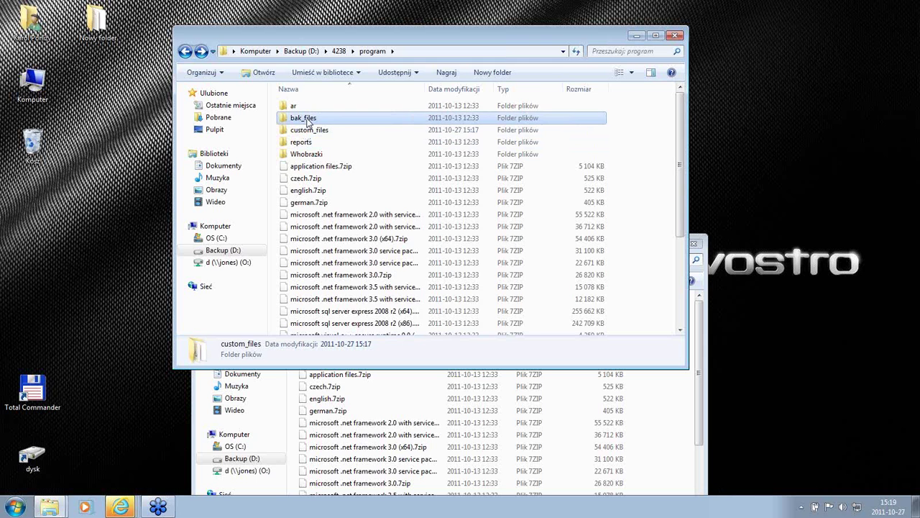
double_click(305, 119)
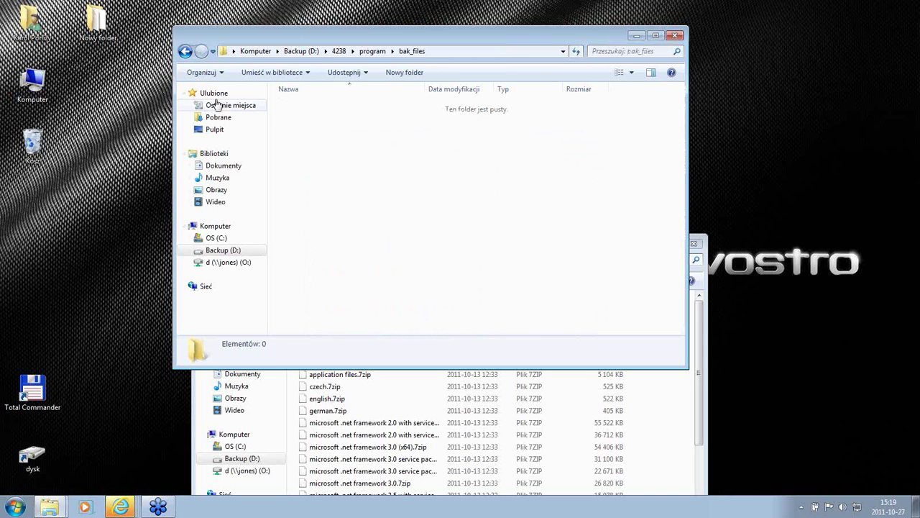
click(184, 51)
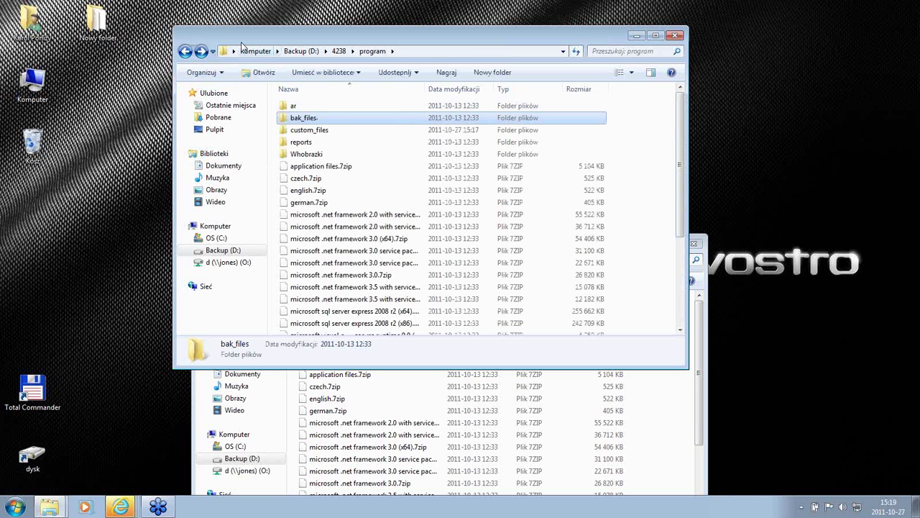
click(339, 51)
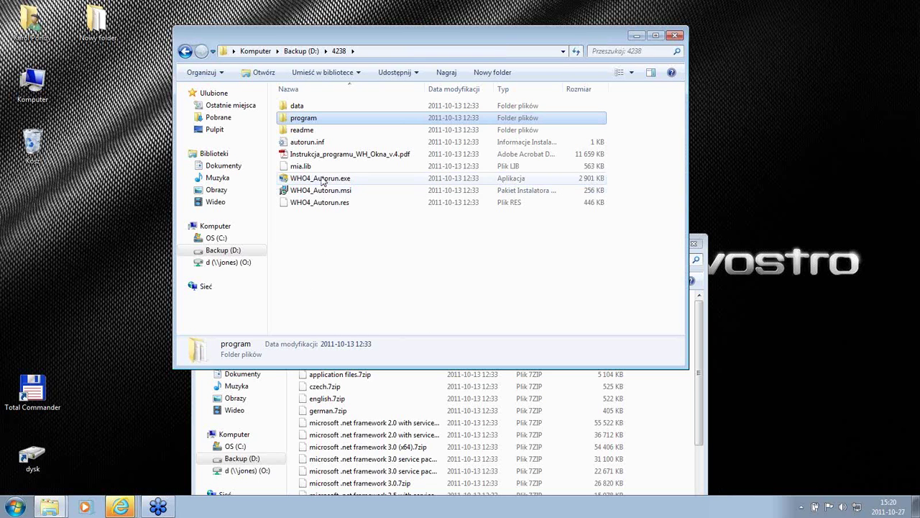
Step: Run WHO4_Autorun.exe and start the 'Instaluj WHOkna + SQL Server 2008 R2' install in Polish
mouse_move(321, 181)
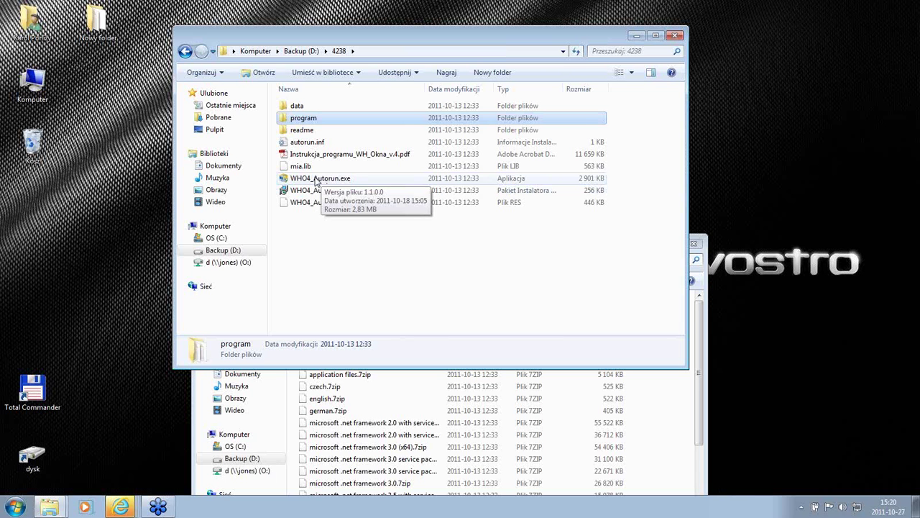
click(317, 180)
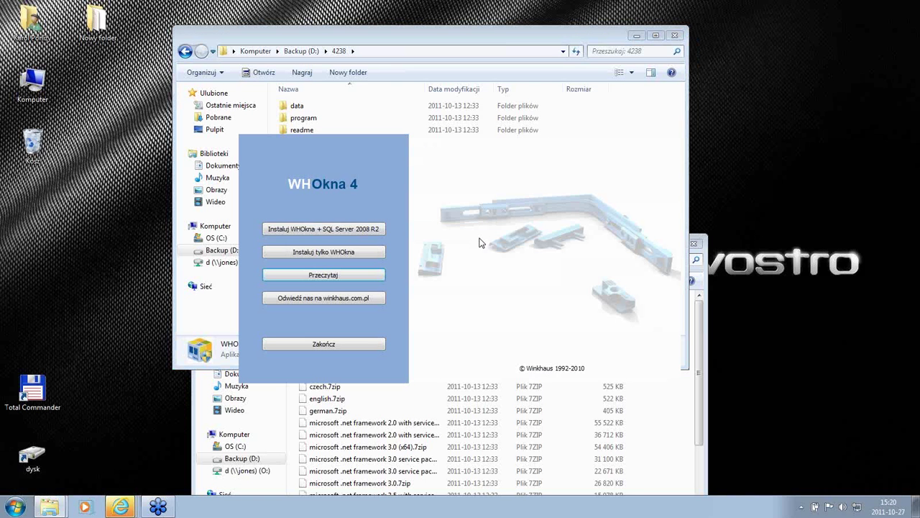
click(336, 230)
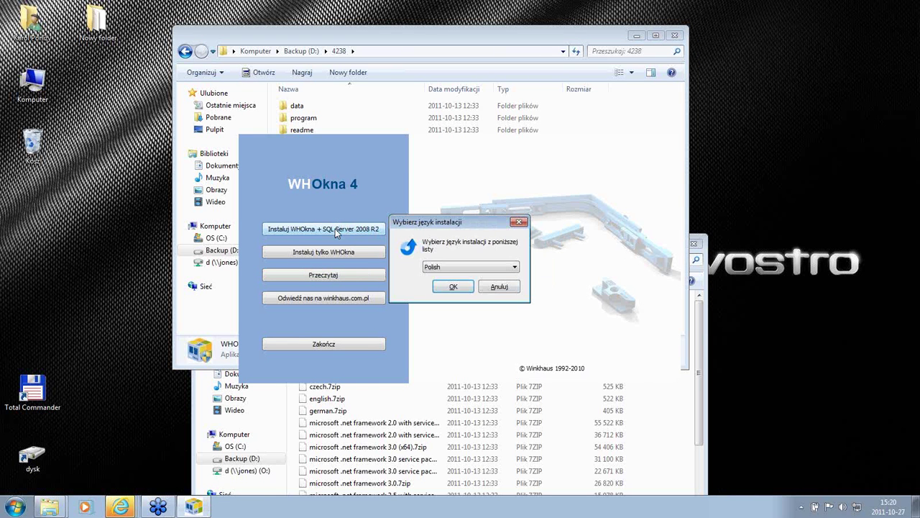
click(453, 287)
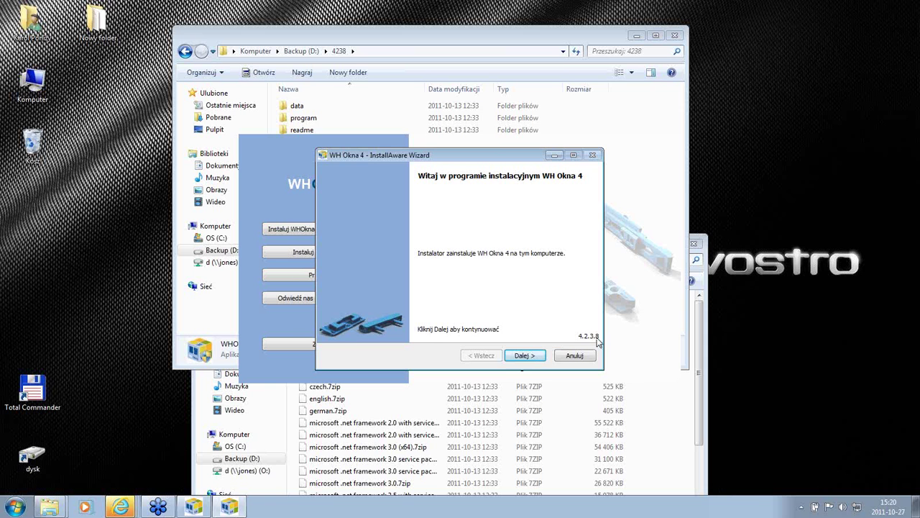
Step: Scroll through the licence, tick 'Akceptuję warunki licencji' and continue to the installation type page
click(522, 357)
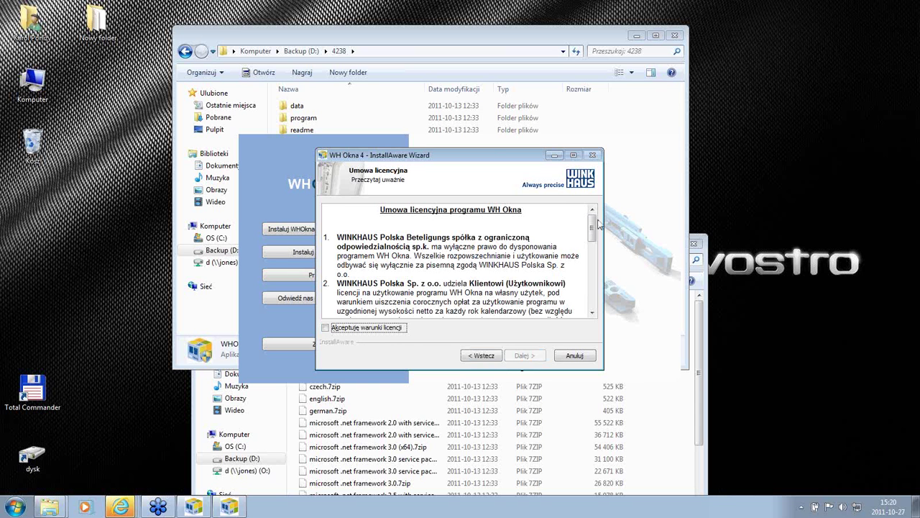
drag(593, 224, 593, 289)
click(334, 331)
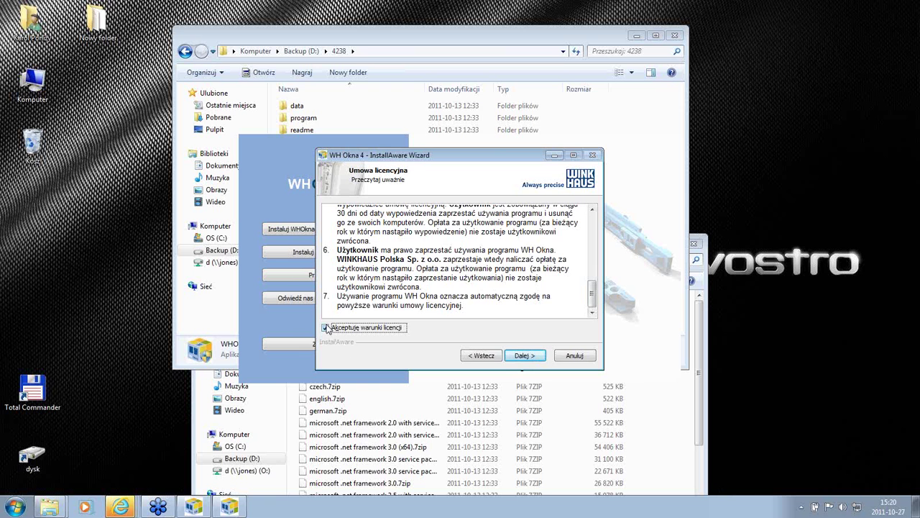
click(528, 355)
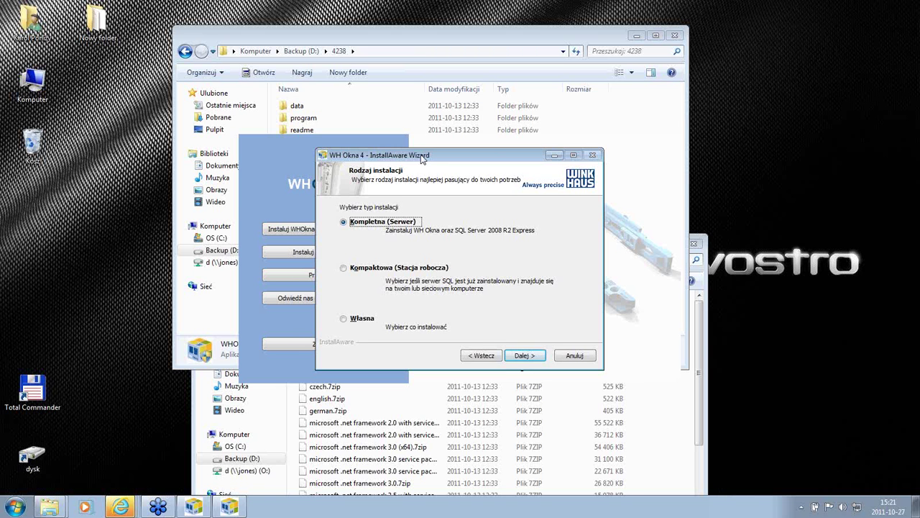
Step: Keep the Kompletna (Serwer) installation type and the c:\WHOKNA4 destination folder
drag(422, 158, 522, 157)
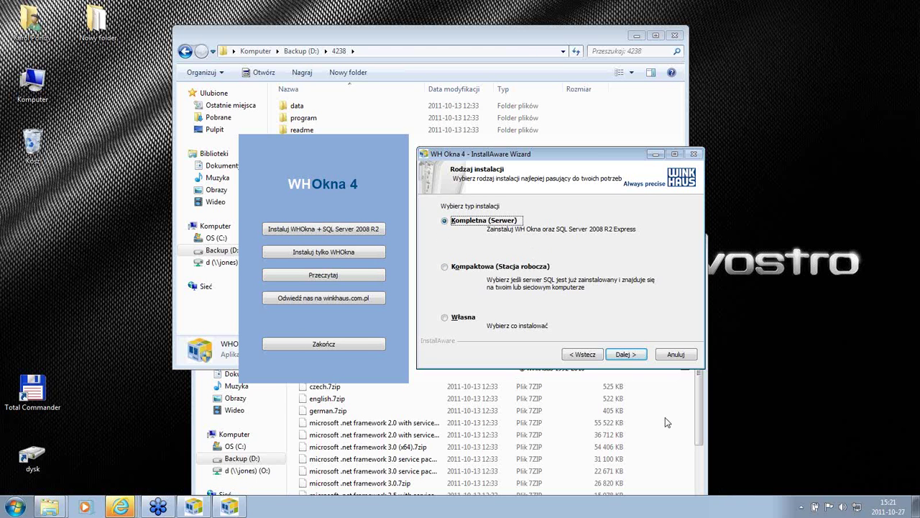
click(622, 356)
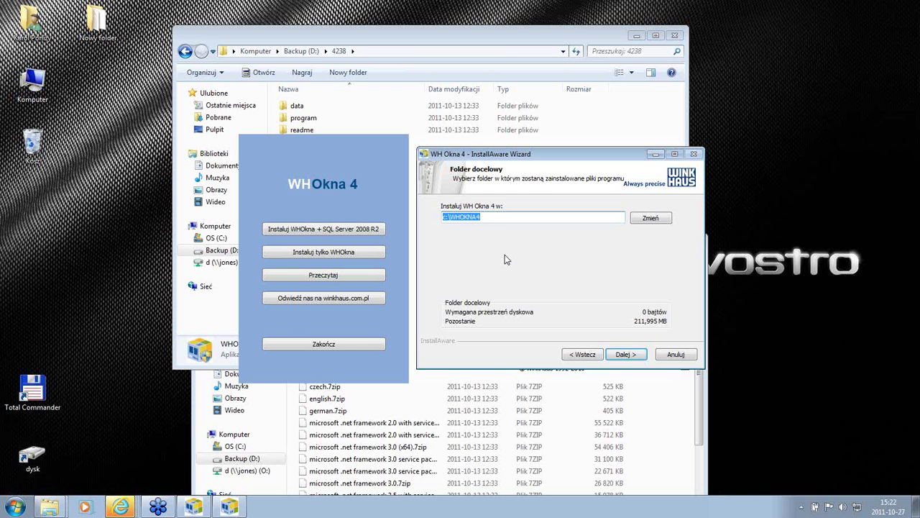
click(499, 217)
click(625, 355)
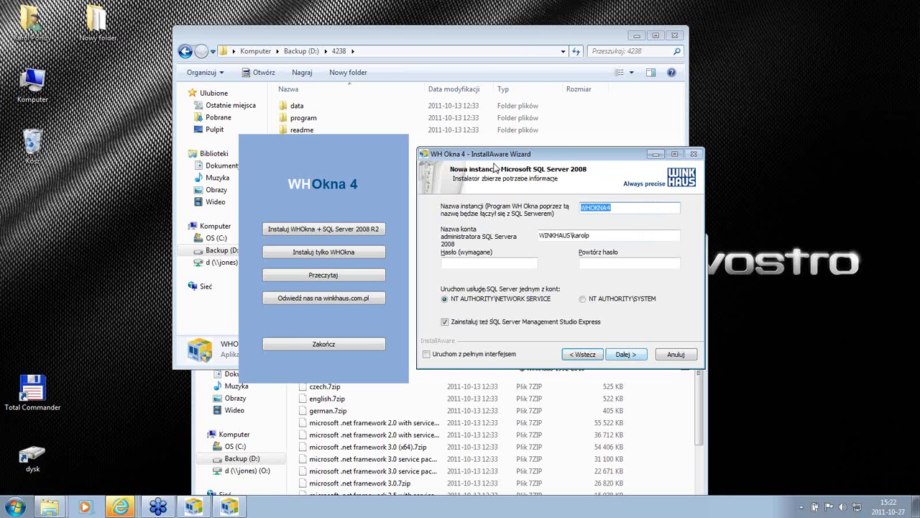
drag(527, 156, 422, 154)
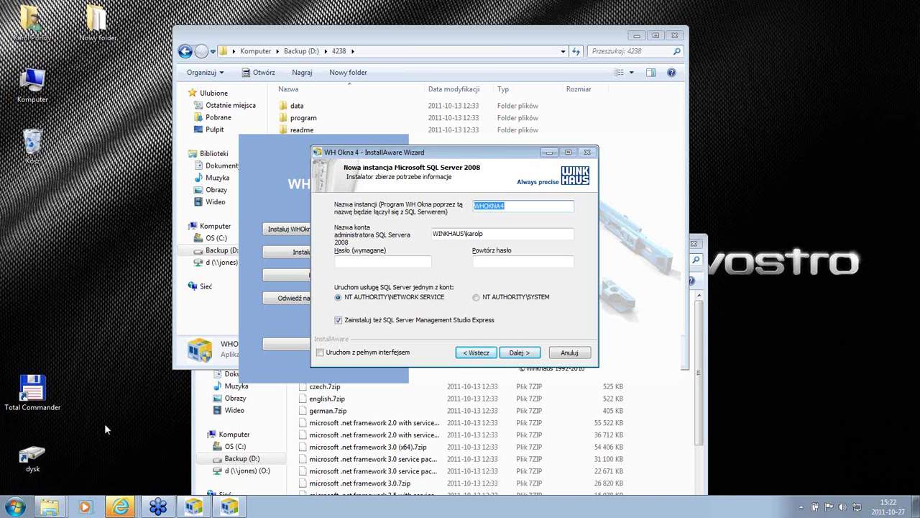
Step: Browse the Start menu's Wszystkie programy list, close it, then reopen it and scroll down
click(13, 509)
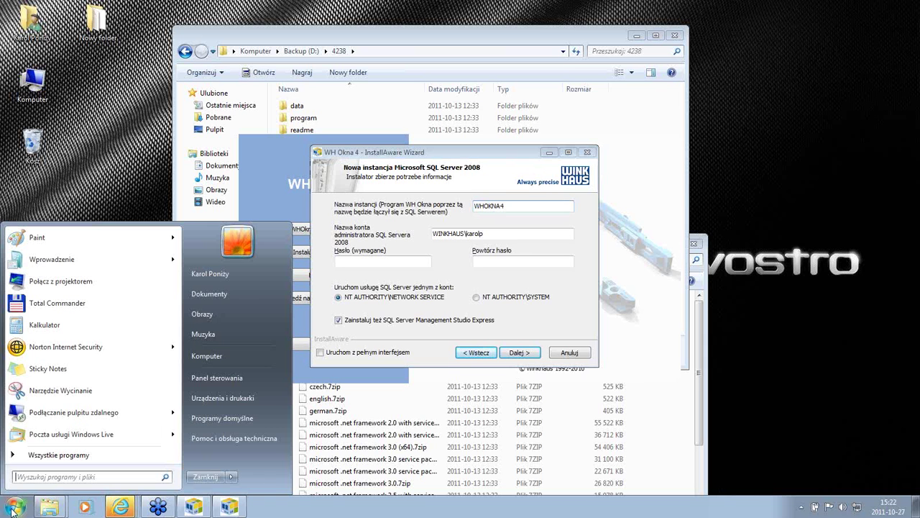
click(57, 454)
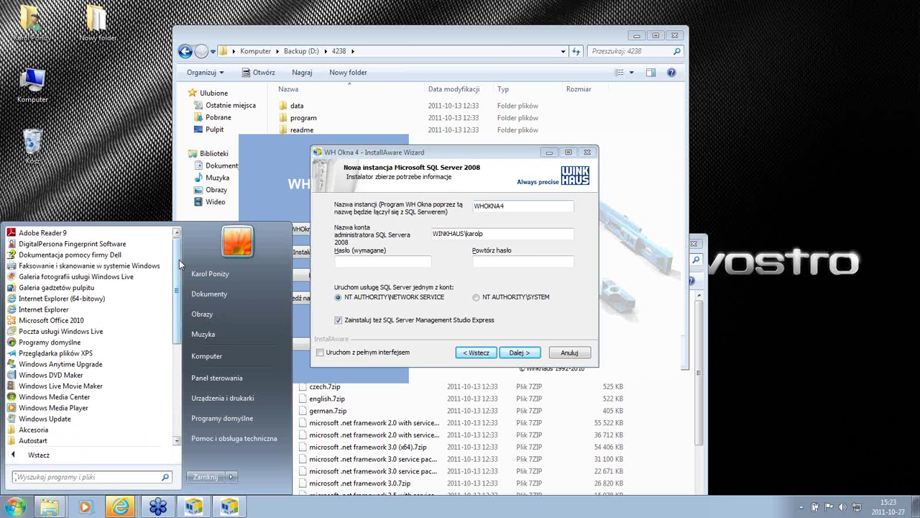
drag(179, 261, 179, 356)
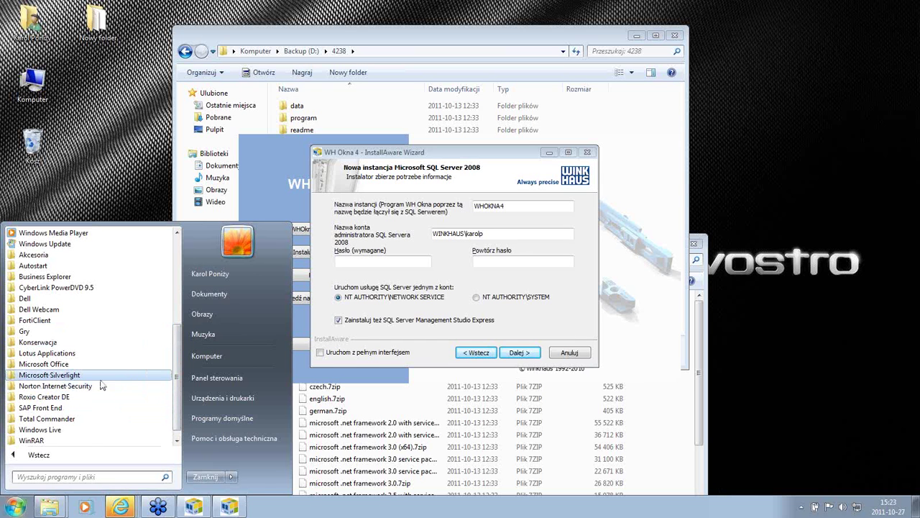
drag(178, 350, 187, 252)
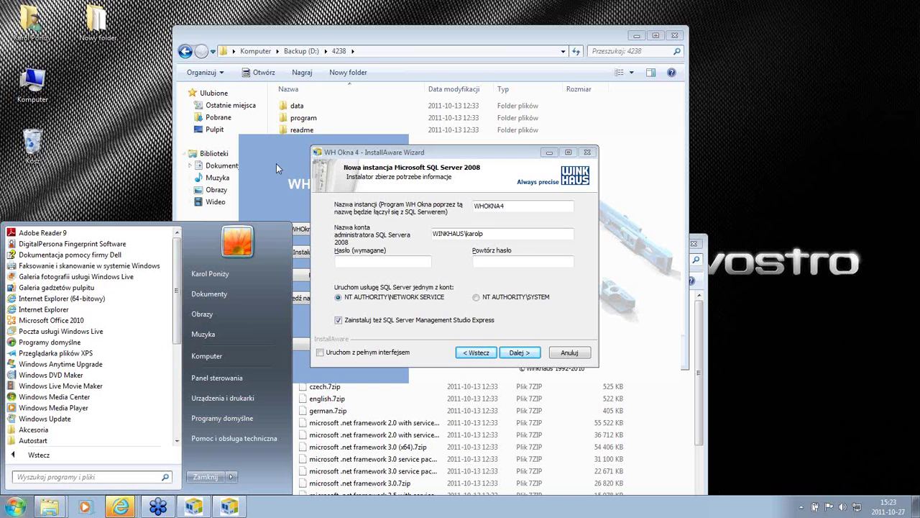
click(365, 157)
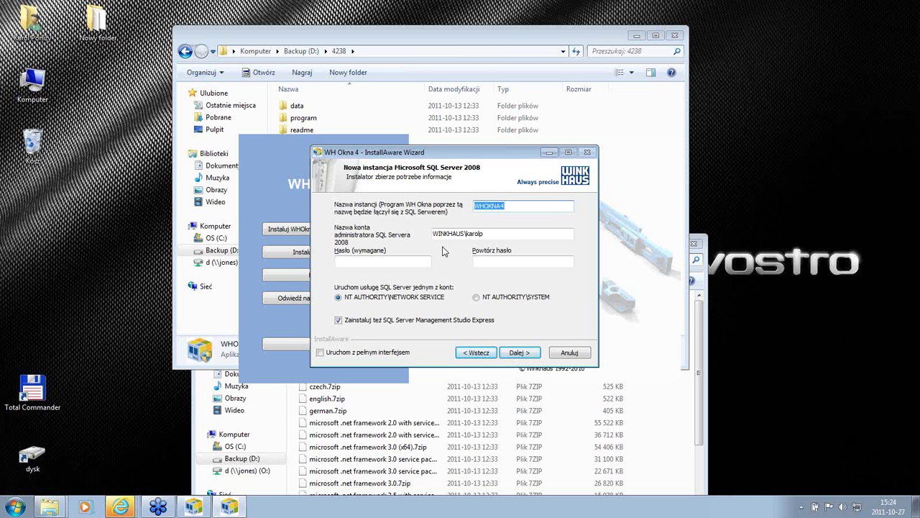
click(13, 507)
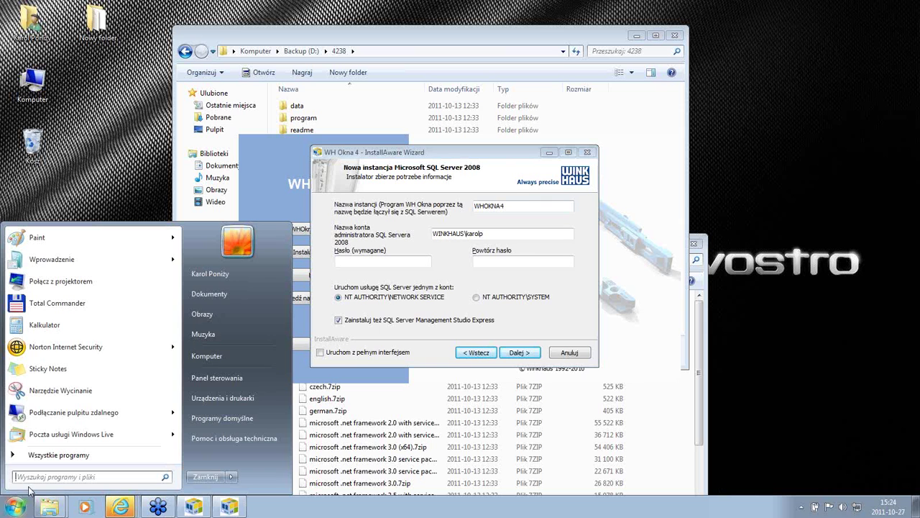
click(74, 455)
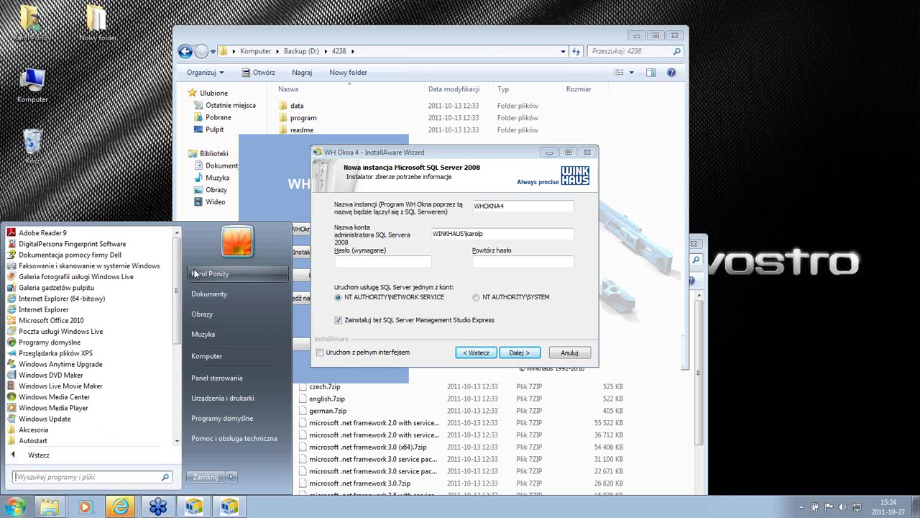
scroll(183, 266, down, 6)
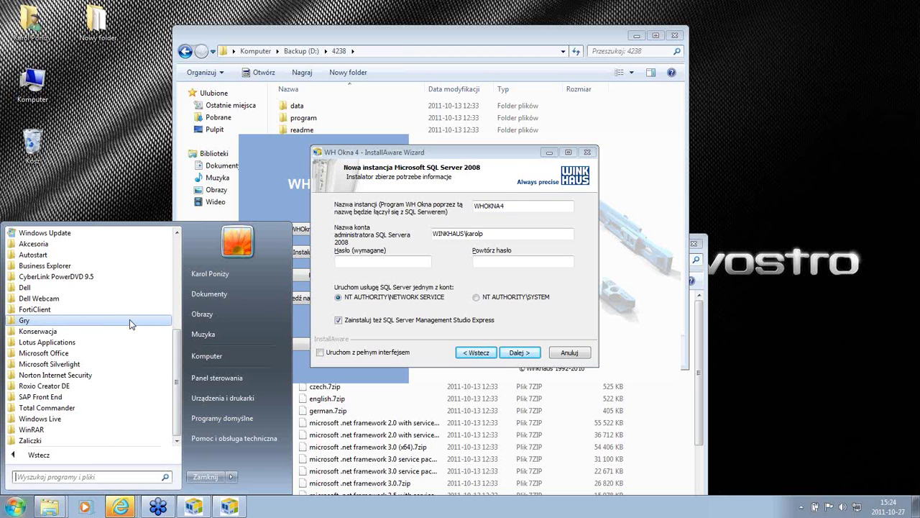
Step: Close the Start menu and check the WHOKNA4 instance name and account, reaching the empty Hasło field
click(128, 166)
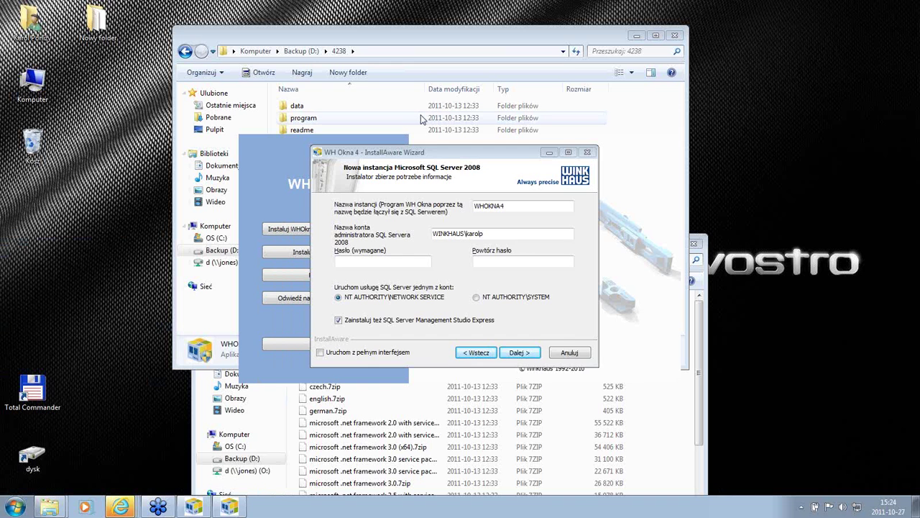
click(433, 151)
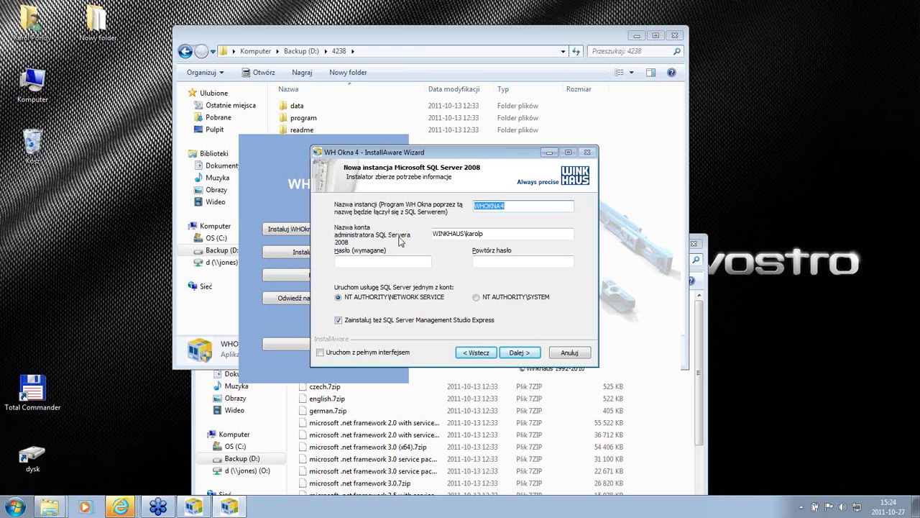
click(510, 232)
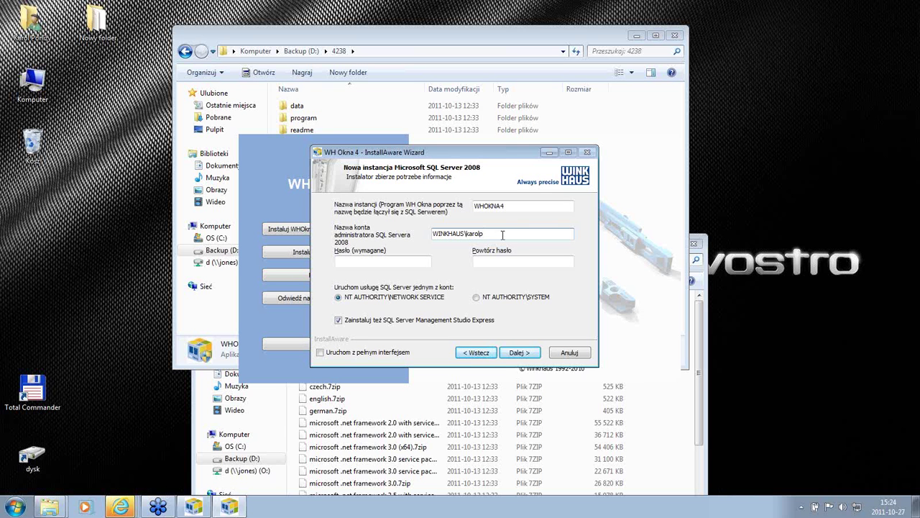
click(367, 261)
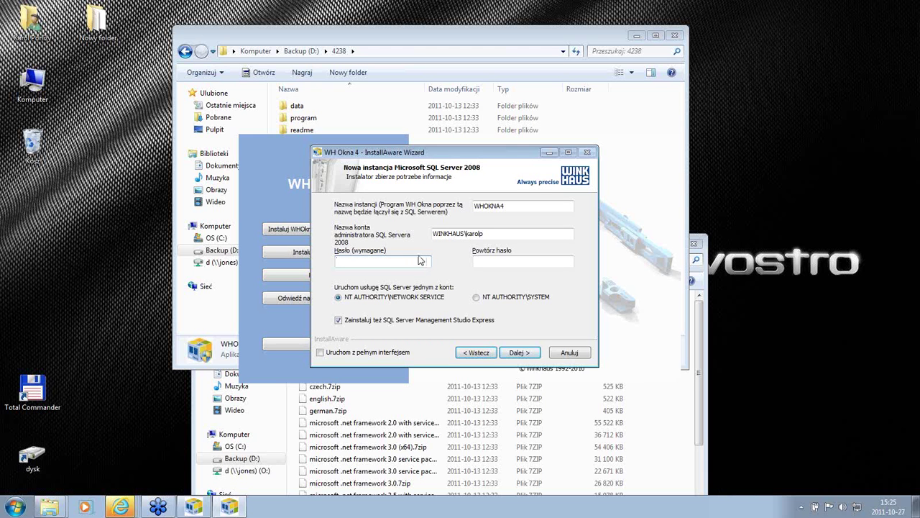
Step: Enter the same six-character SQL Server password in Hasło and Powtórz hasło
text(aaaaaa)
key(Tab)
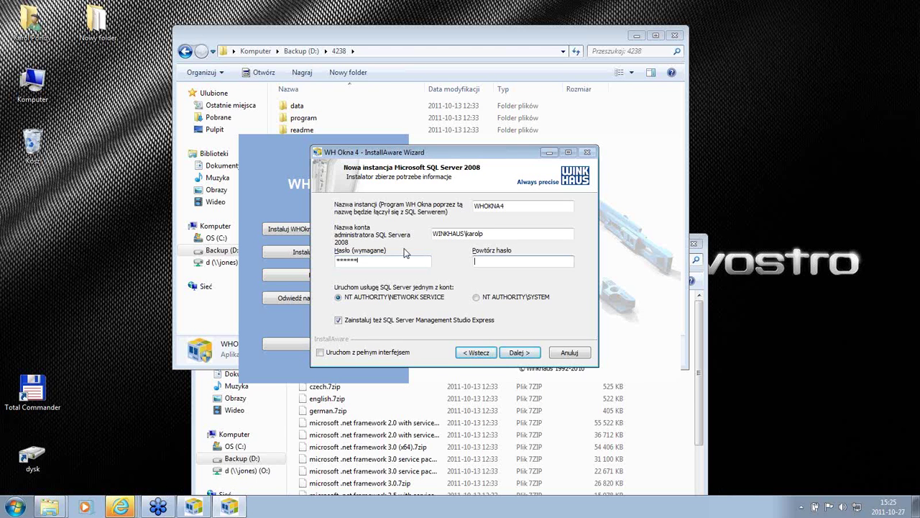
text(aaaaaa)
Step: Untick 'Zainstaluj też SQL Server Management Studio Express' and move on to the ActiveReports page
click(339, 322)
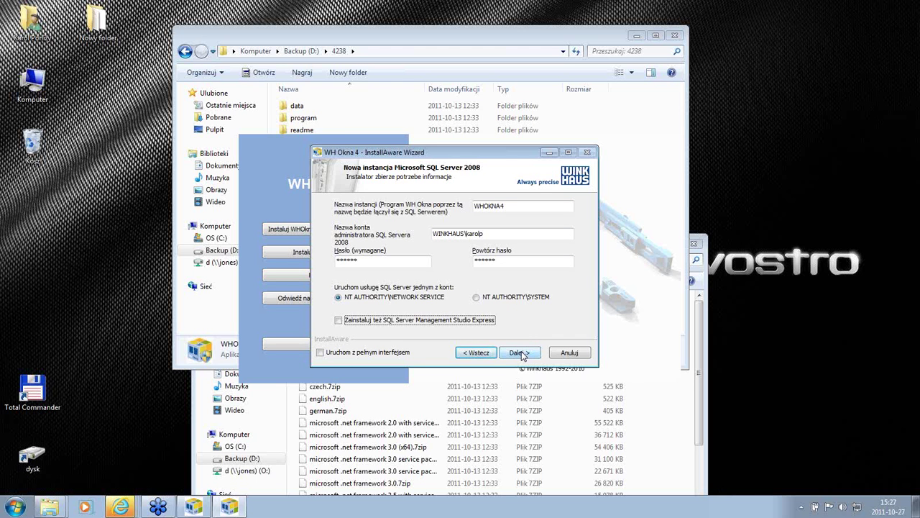
click(519, 352)
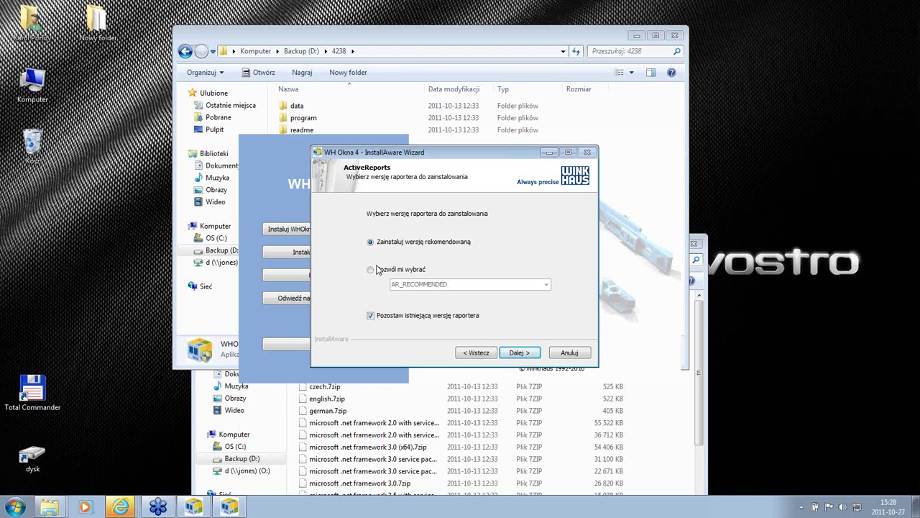
Step: Inspect the AR_RECOMMENDED and 1 folders under program\ar, then minimize Explorer
double_click(303, 119)
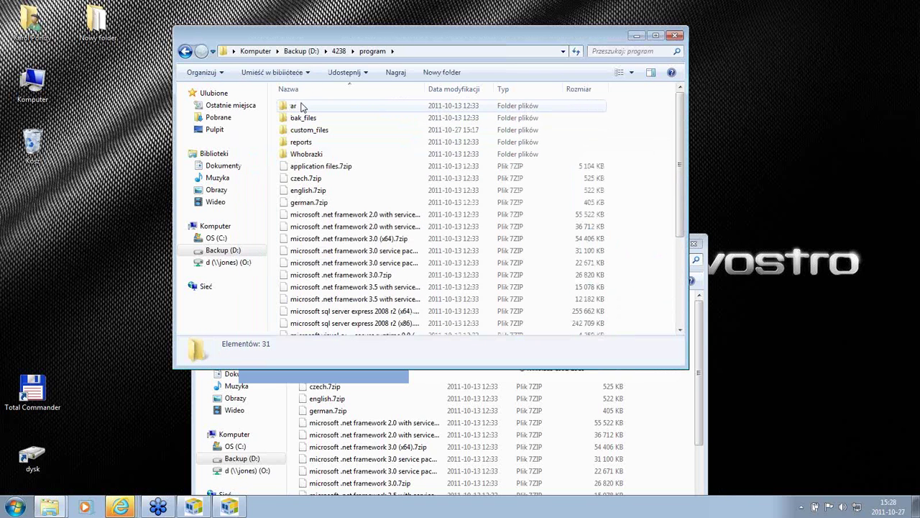
double_click(295, 106)
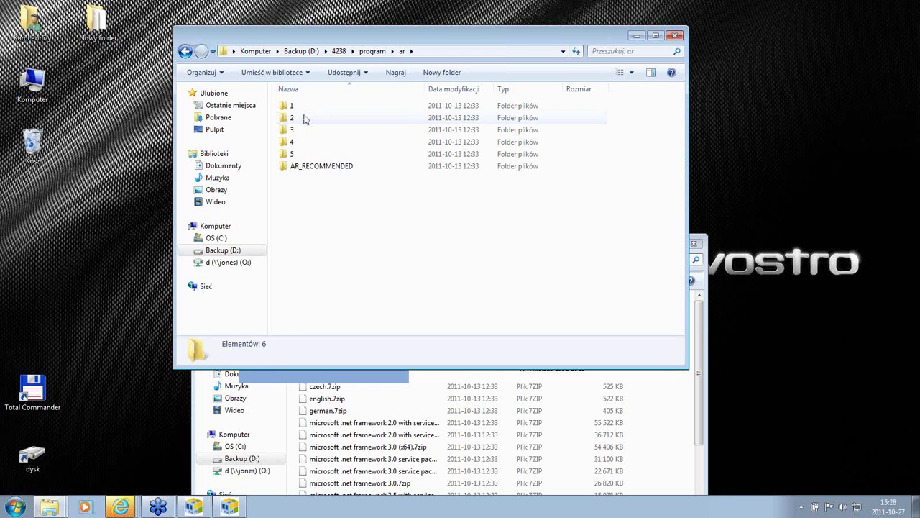
double_click(307, 168)
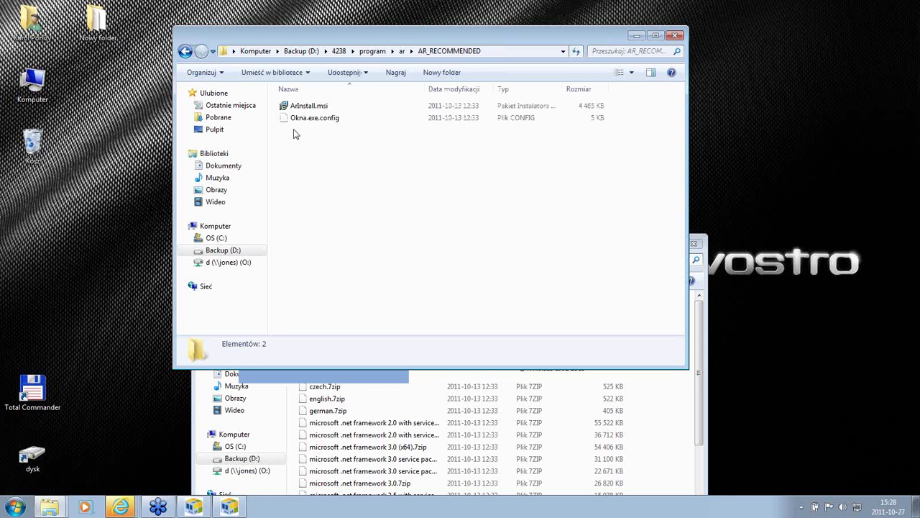
click(185, 51)
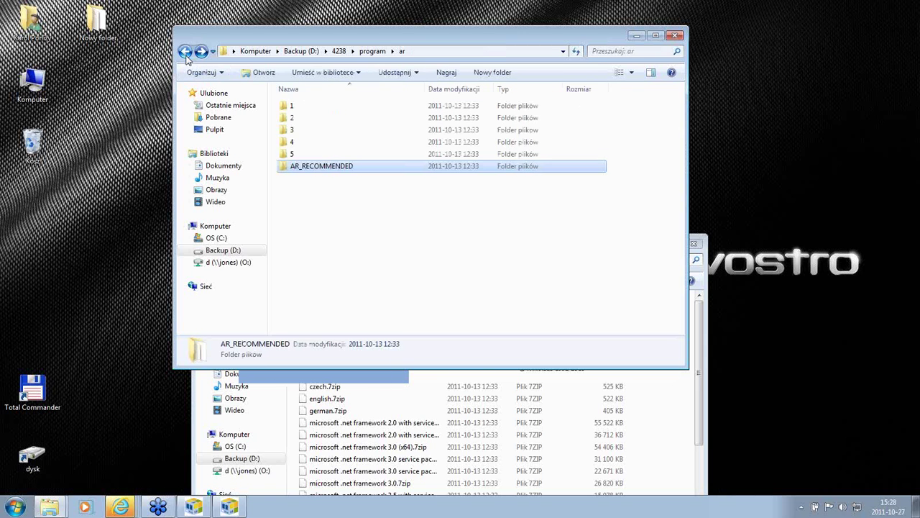
double_click(287, 108)
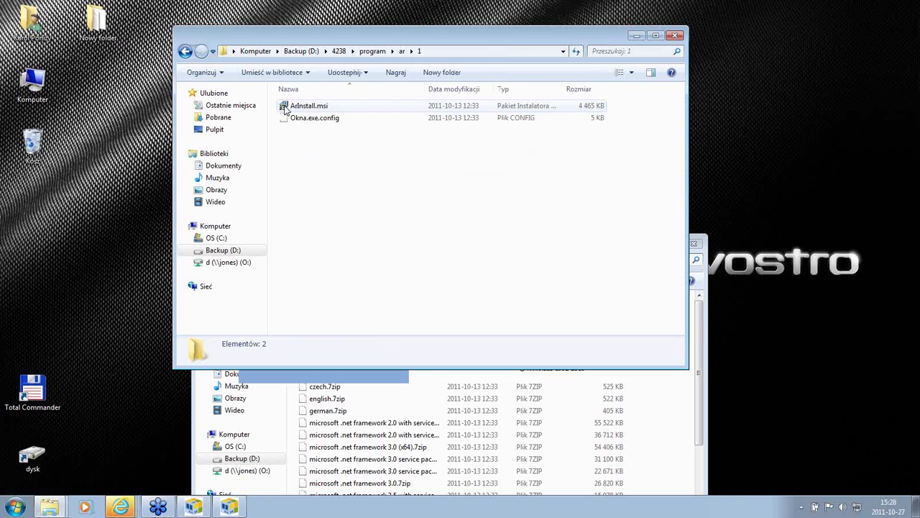
click(185, 51)
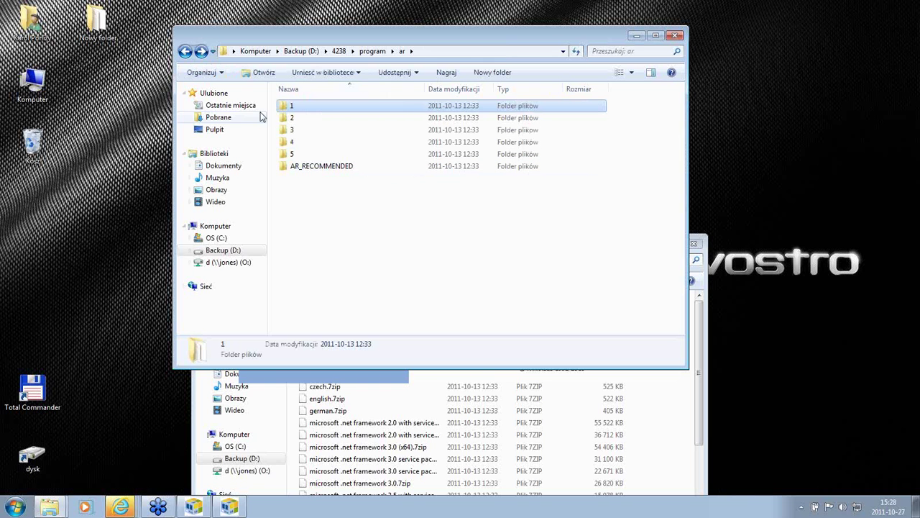
click(637, 35)
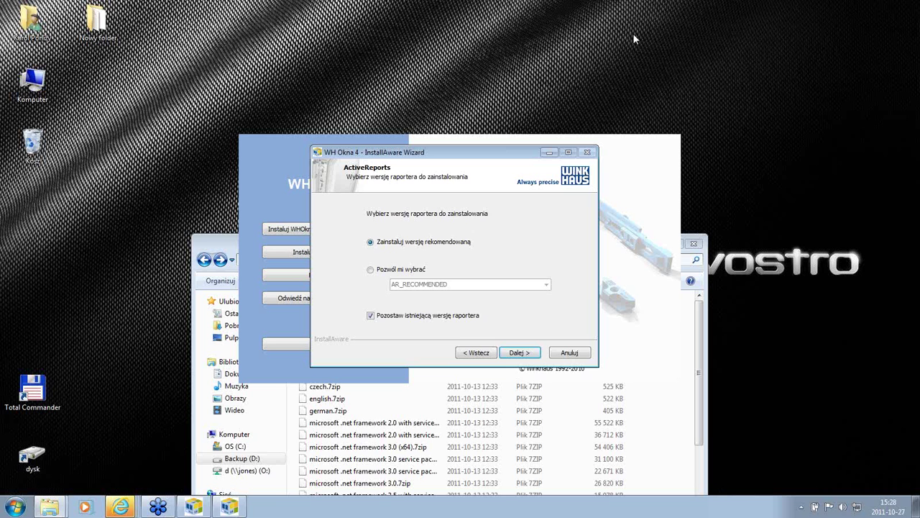
Step: Switch ActiveReports to 'Pozwól mi wybrać', review the version list, then return to Explorer
click(371, 269)
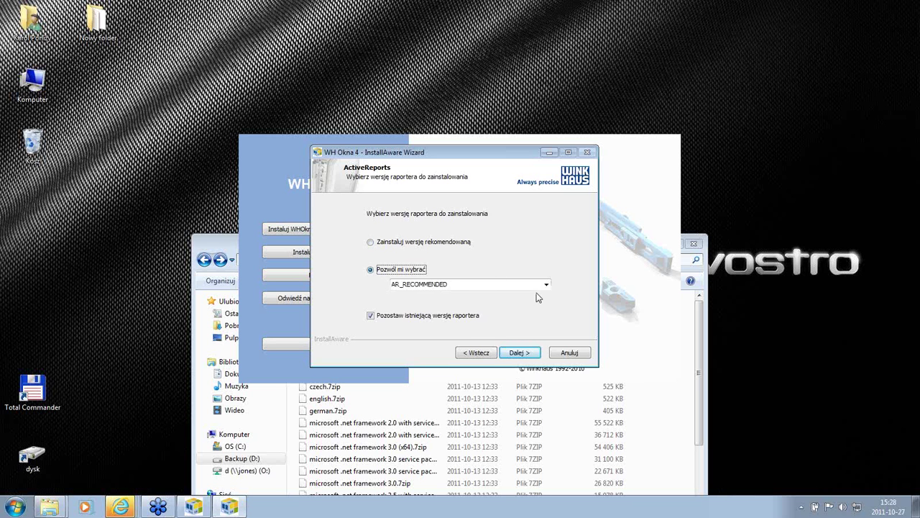
click(546, 284)
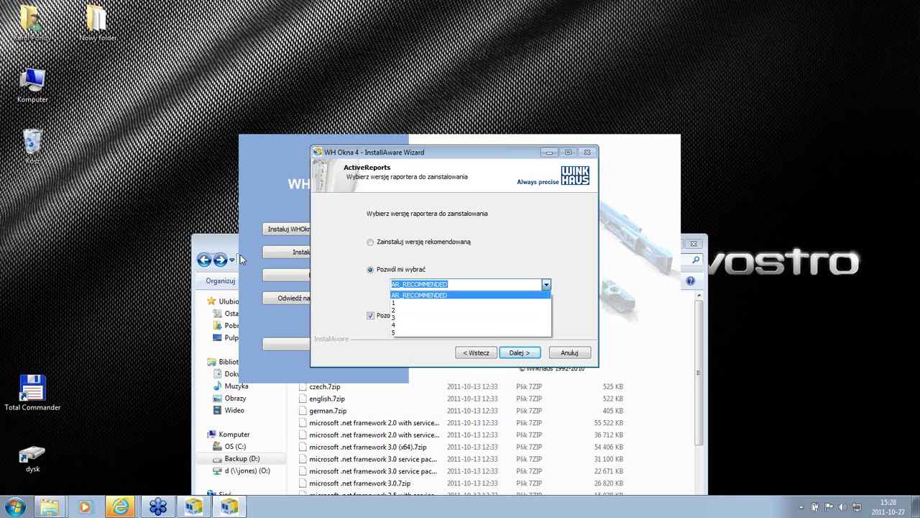
click(221, 239)
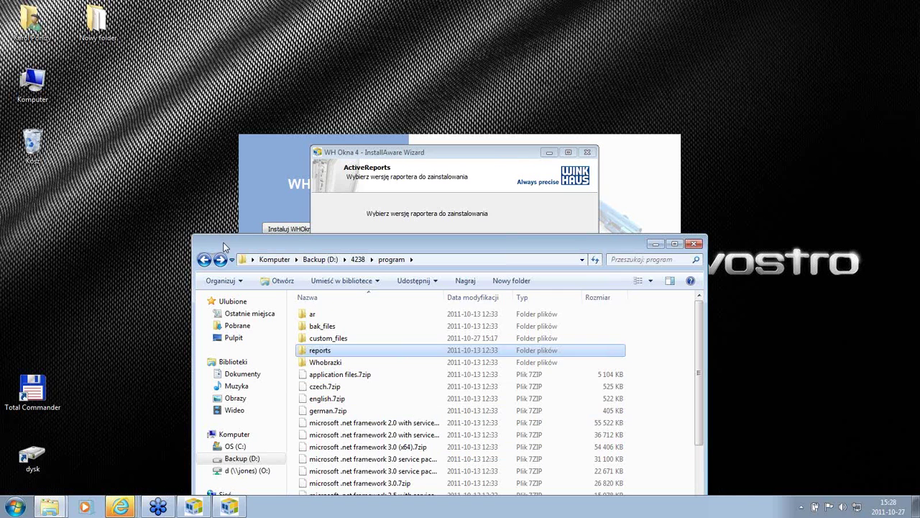
Step: Examine ArInstall.msi and Okna.exe.config in ar\AR_RECOMMENDED, then minimize Explorer
double_click(312, 316)
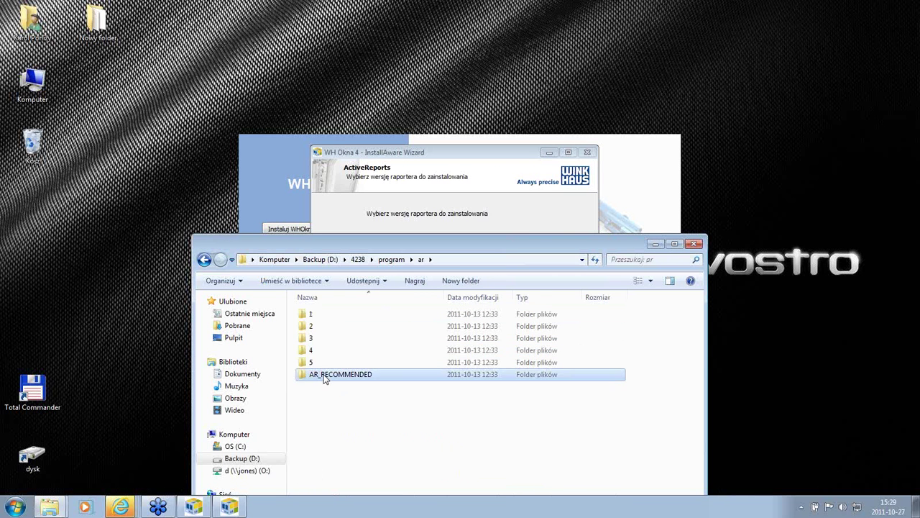
double_click(324, 375)
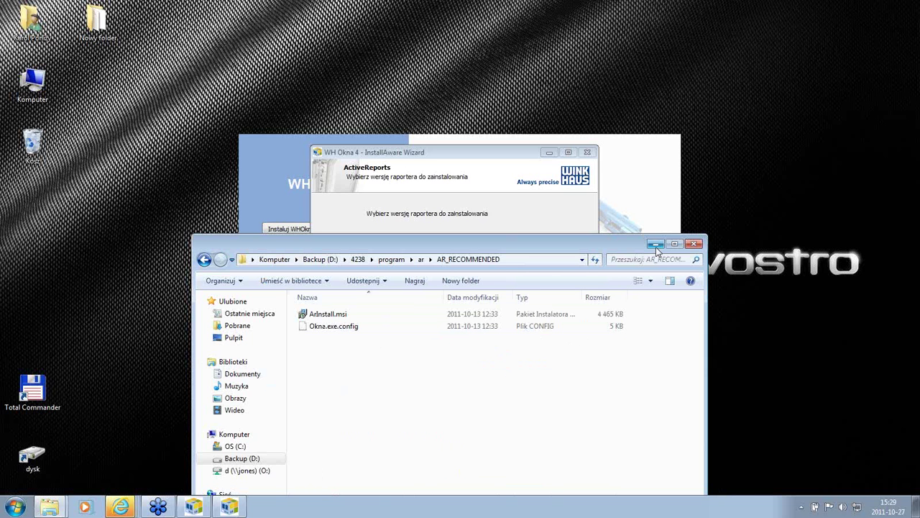
click(331, 331)
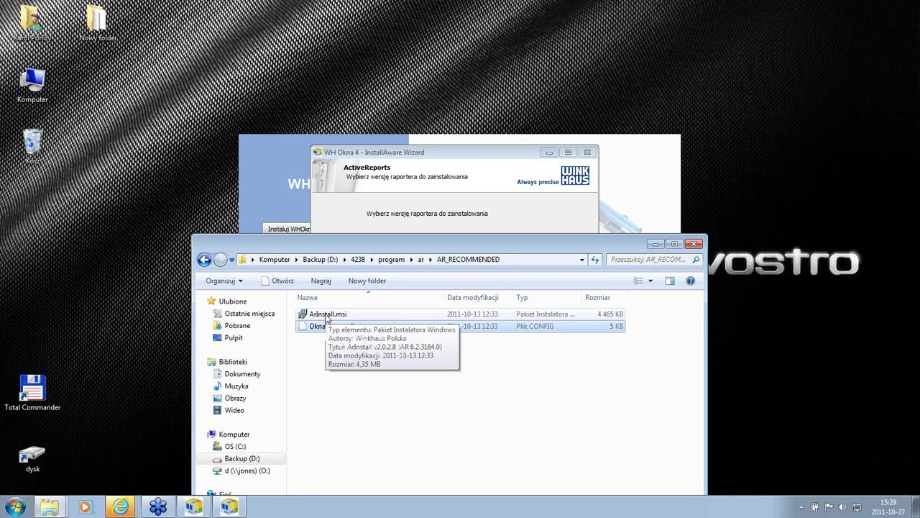
click(326, 316)
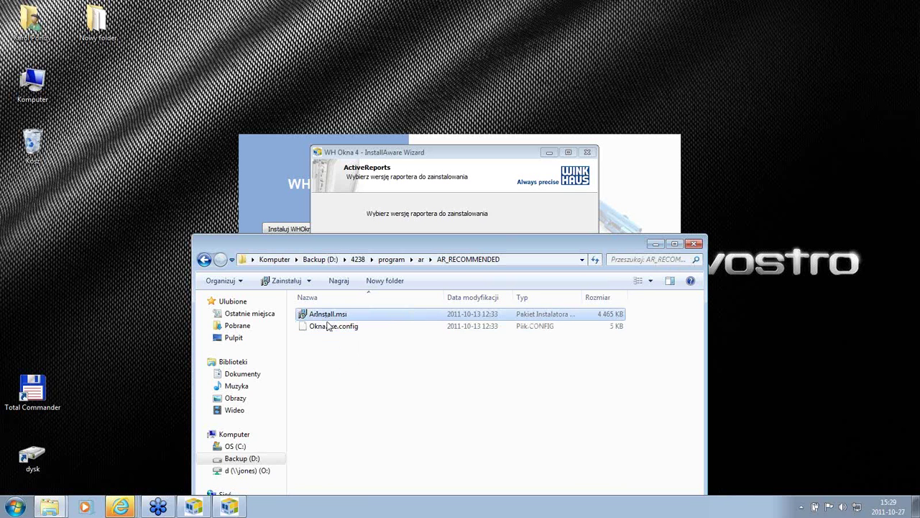
click(330, 329)
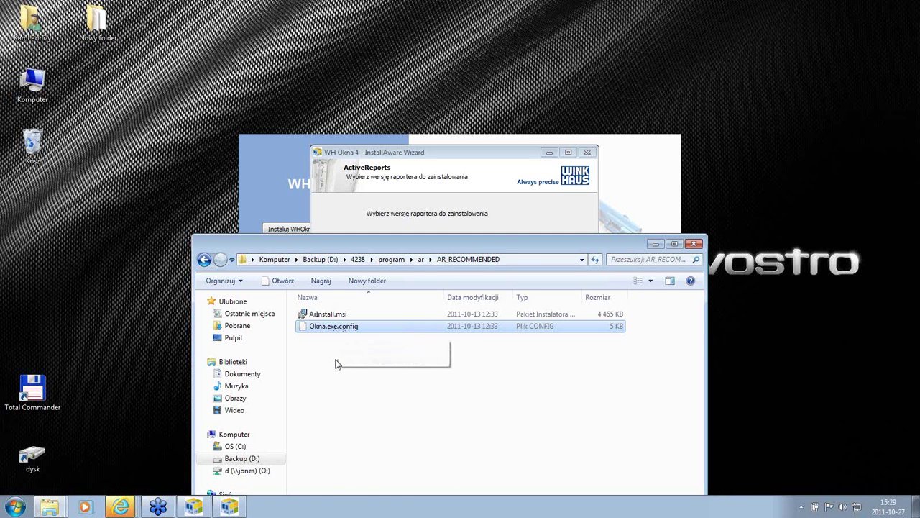
click(656, 244)
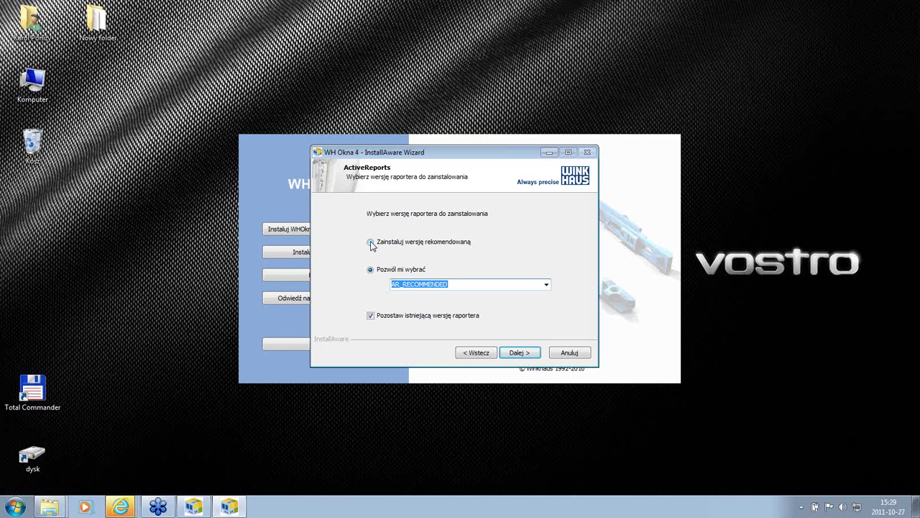
Step: Choose 'Zainstaluj wersję rekomendowaną' to install the recommended ActiveReports version
click(370, 243)
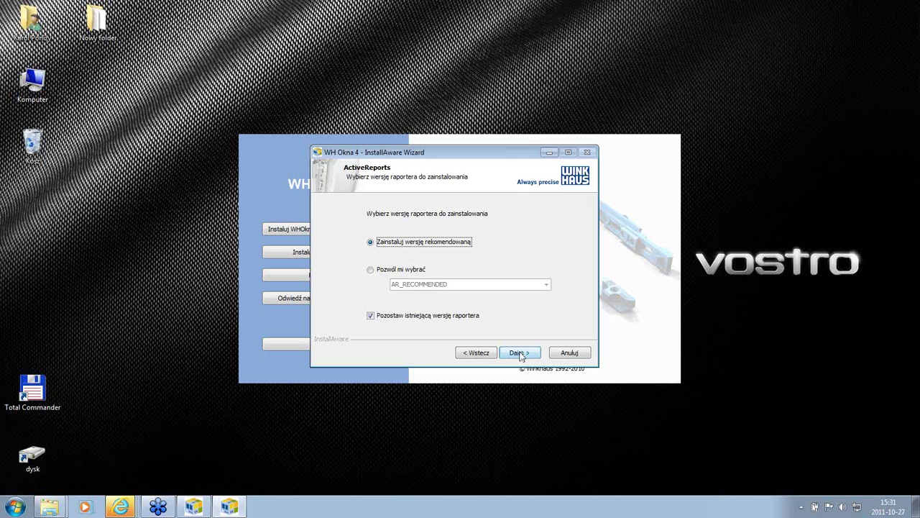
Step: Advance past the ActiveReports and user files pages to reach the WHOKNA4 instance page
click(521, 353)
click(521, 353)
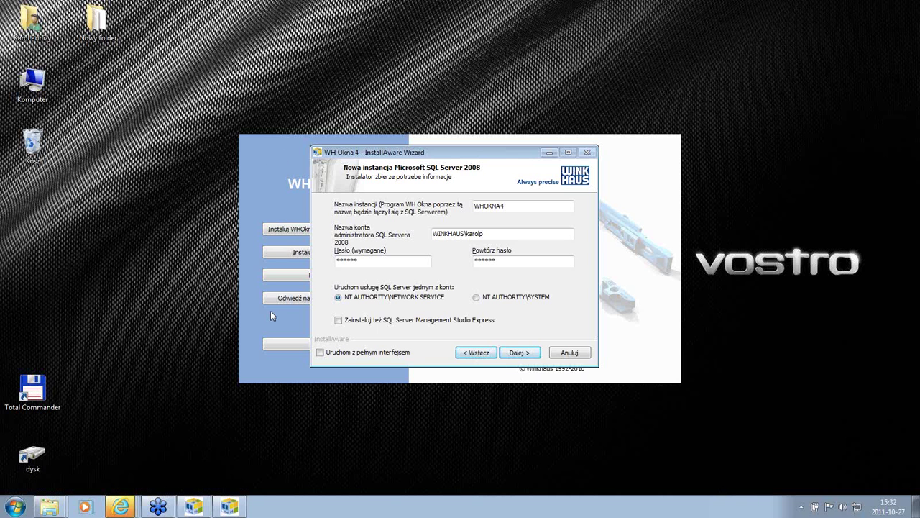
mouse_move(49, 507)
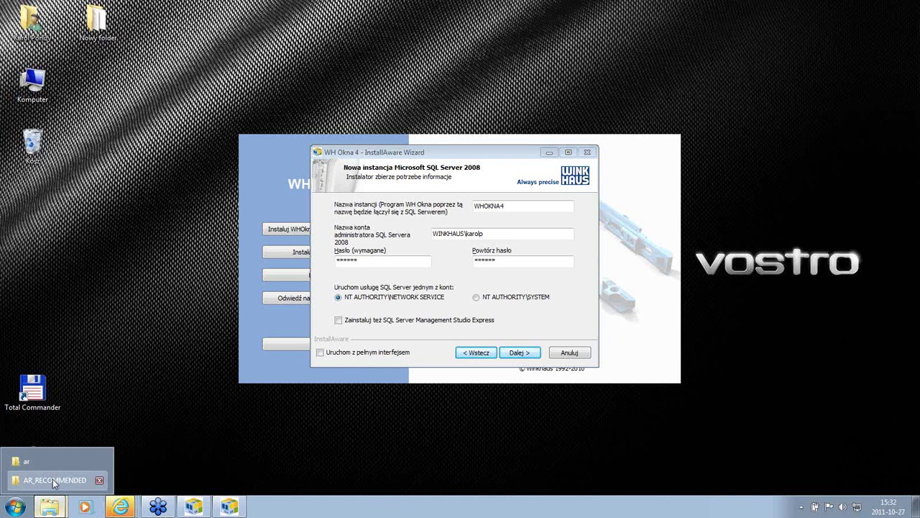
Step: Bring up the AR_RECOMMENDED window, go up to the ar folder, and select folders 1 and 2
click(53, 479)
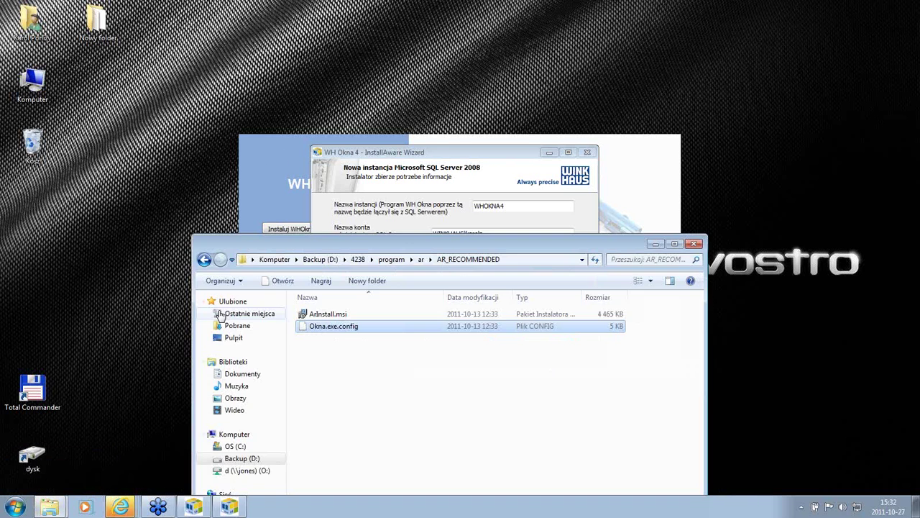
click(421, 260)
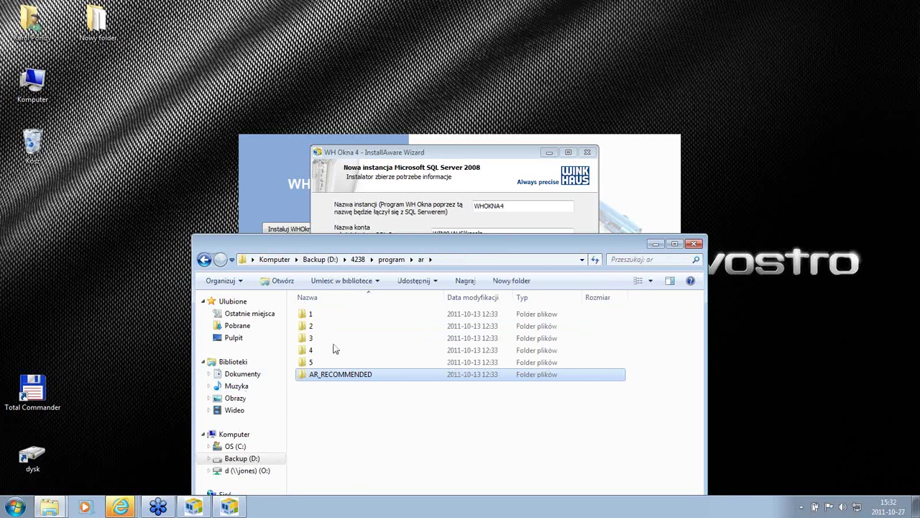
click(317, 317)
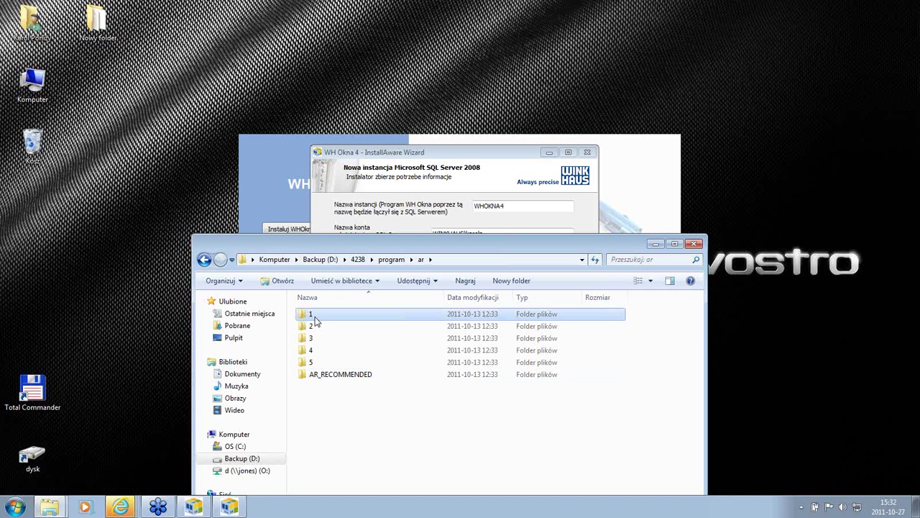
click(314, 327)
click(316, 351)
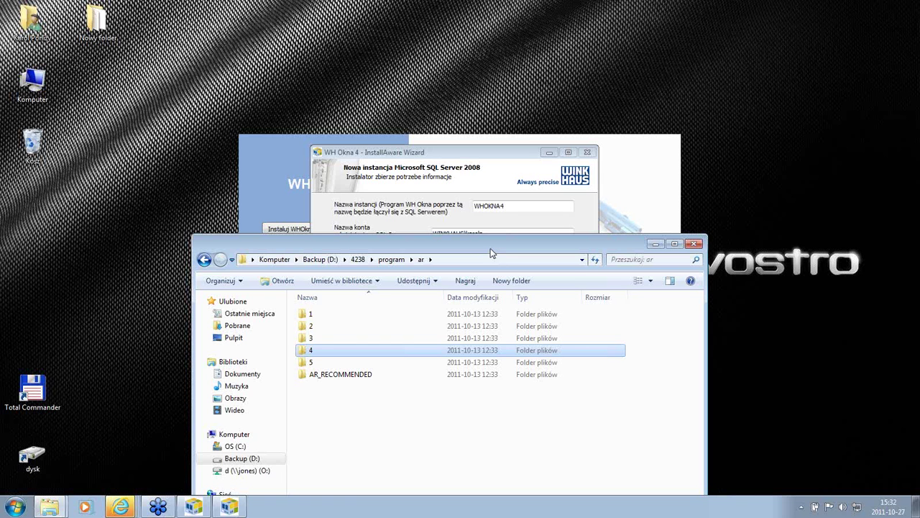
click(314, 318)
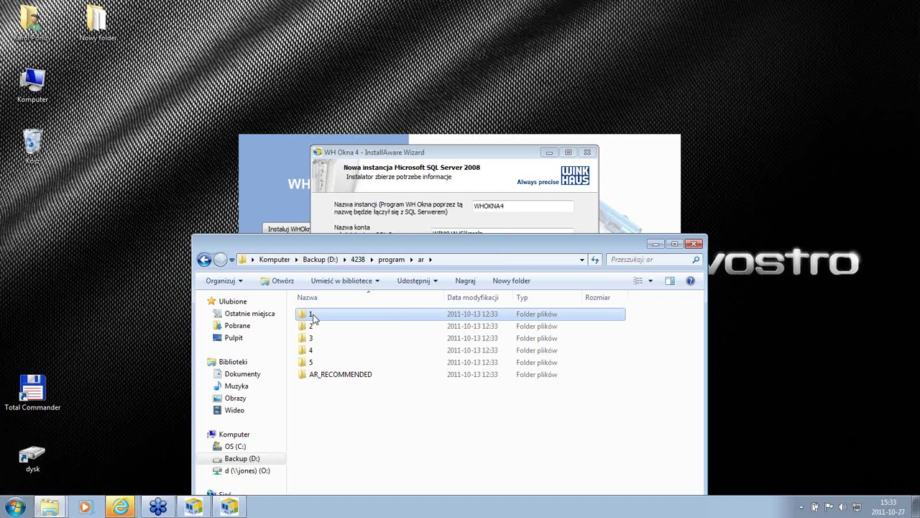
click(308, 326)
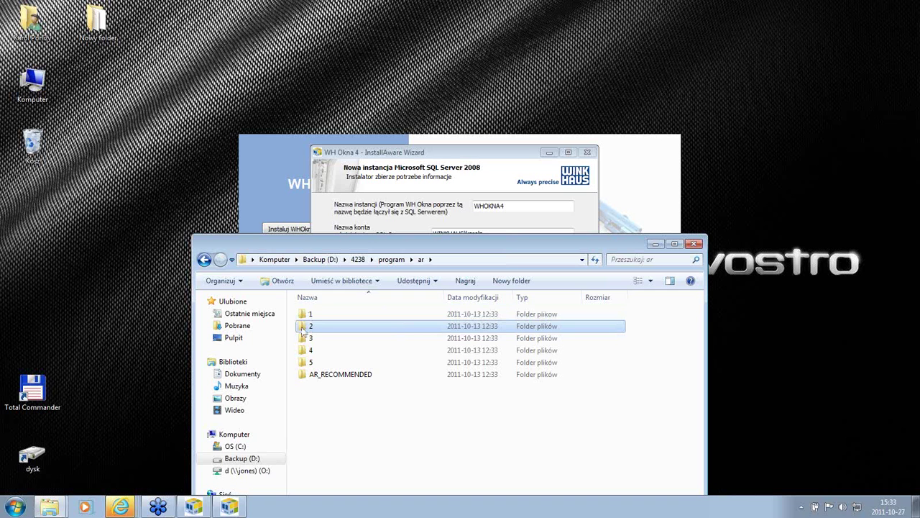
click(322, 317)
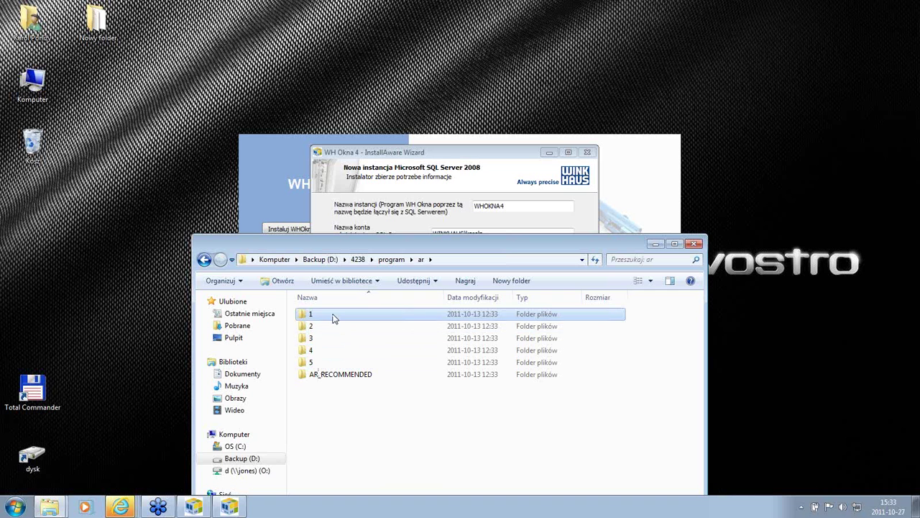
mouse_move(330, 331)
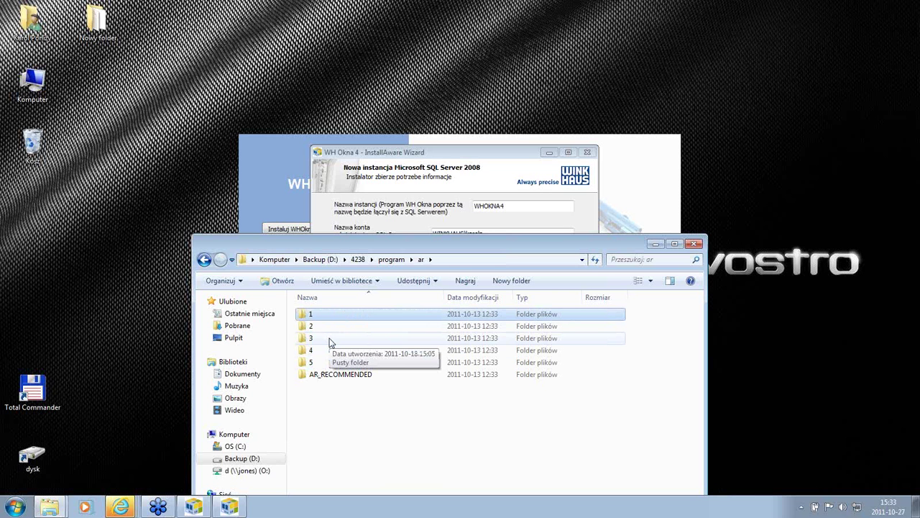
click(331, 342)
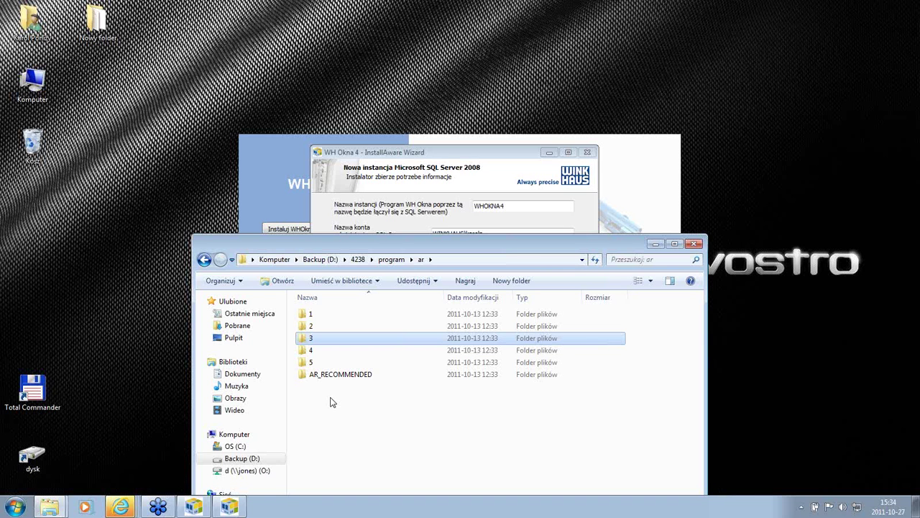
Step: Clear the folder selection and minimize Explorer to reveal the WHOKNA4 instance page
click(331, 401)
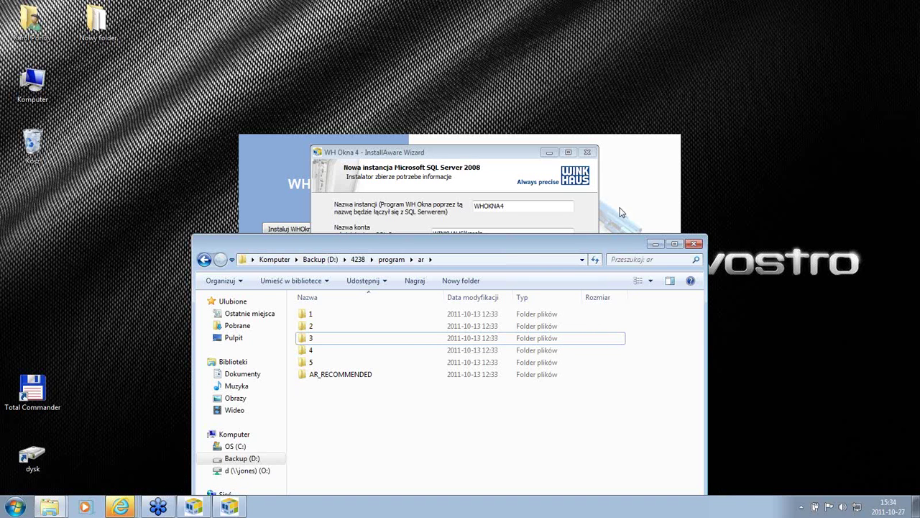
click(656, 244)
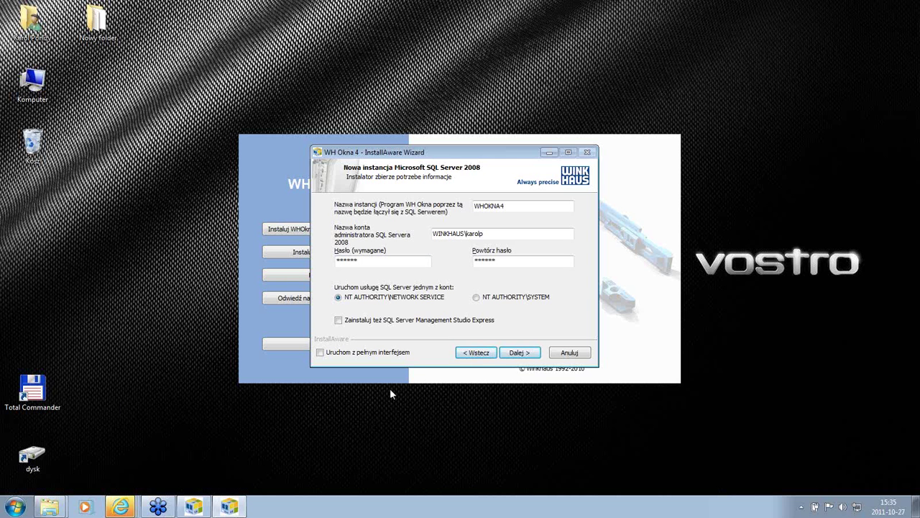
Step: Accept the WHOKNA4 SQL Server instance settings and toggle the keep-existing-reporter option
click(528, 352)
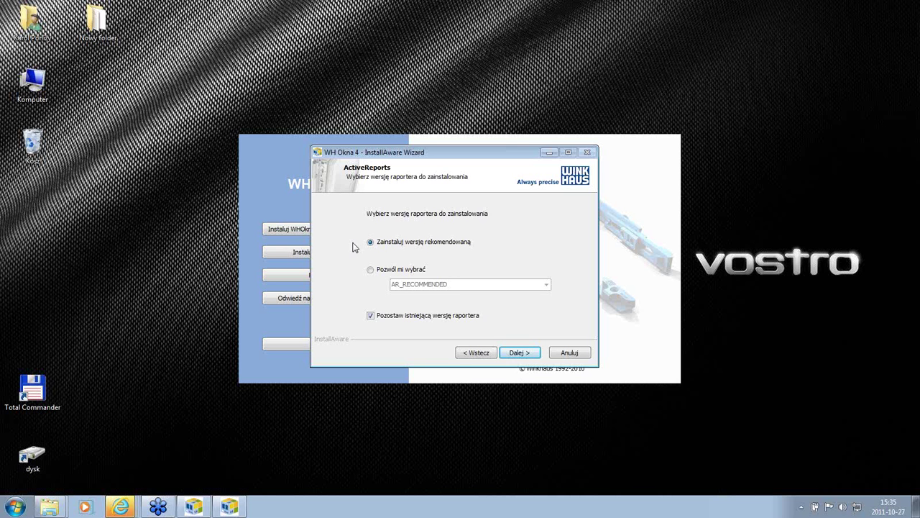
click(371, 316)
Step: Stop keeping the existing report viewer version and continue to the user files page
click(371, 317)
click(517, 353)
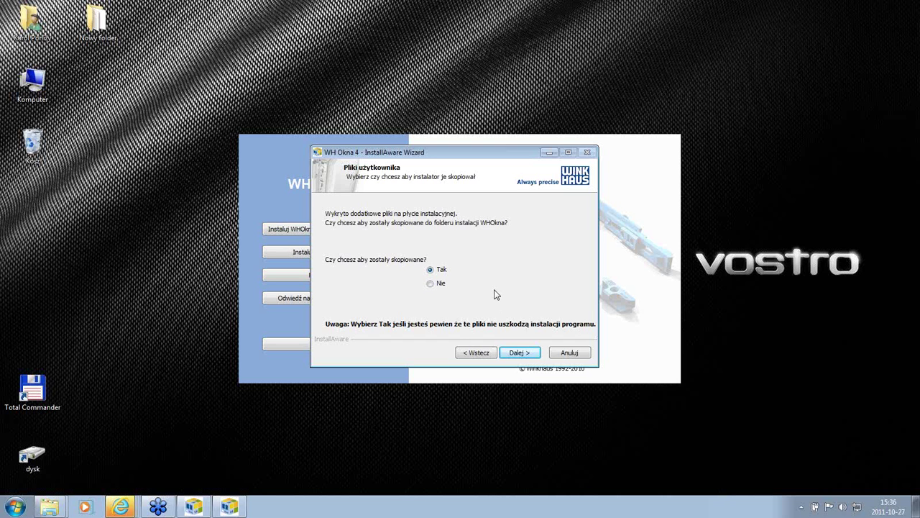
Step: Accept copying user files and keep program folder Winkhaus\WH Okna 4 for all users
click(518, 352)
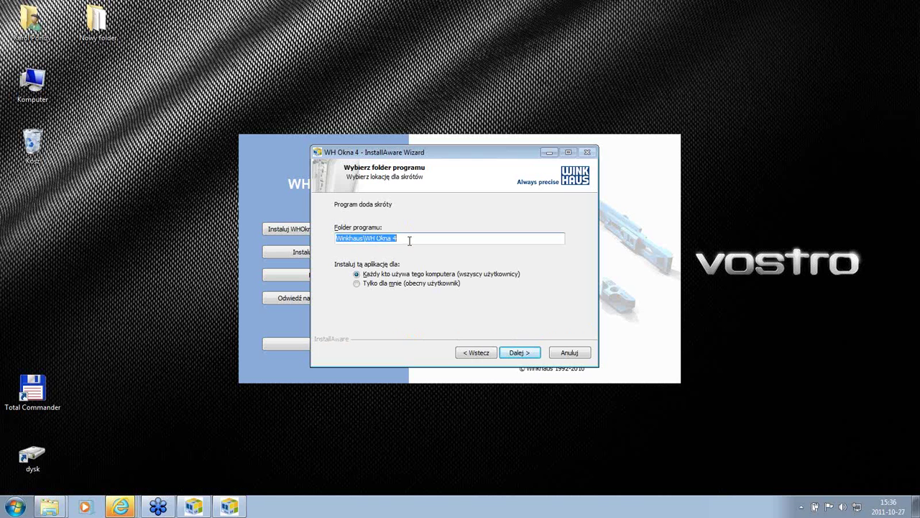
click(414, 237)
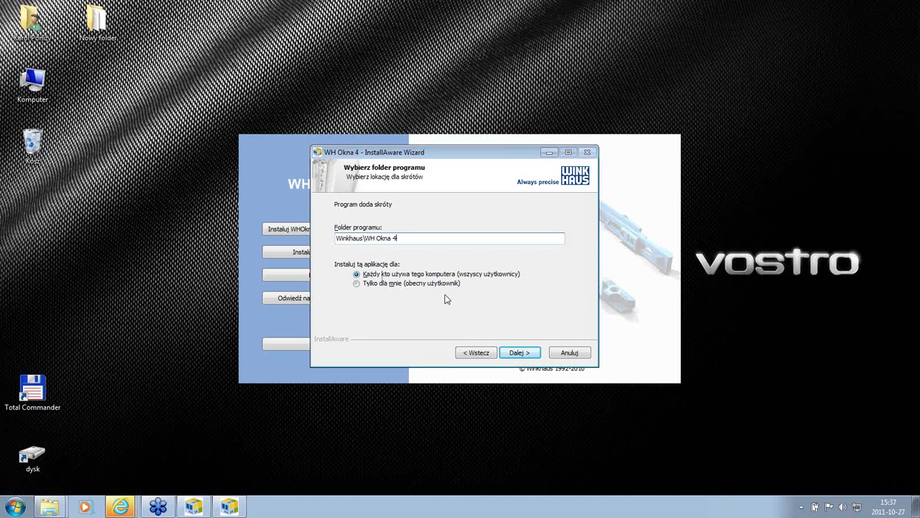
click(525, 352)
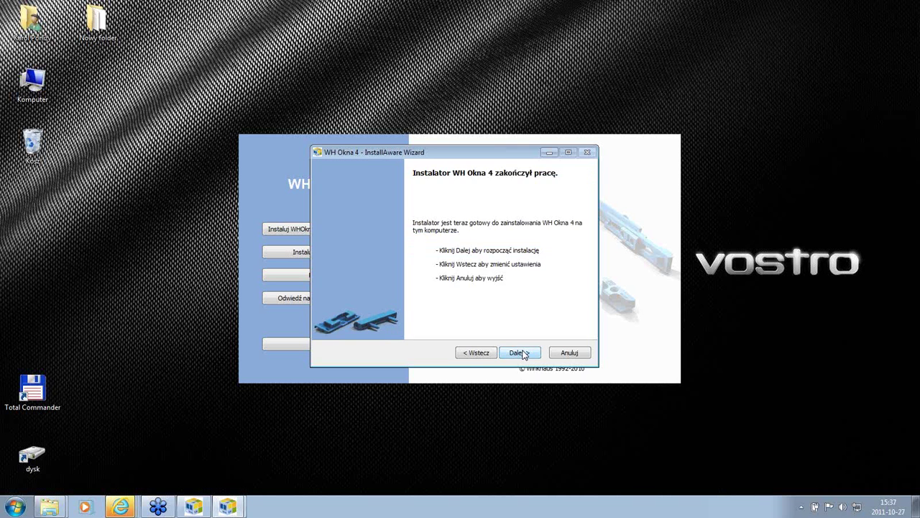
Step: Start the installation, which begins unpacking SQL Server Express 2008 R2
click(524, 352)
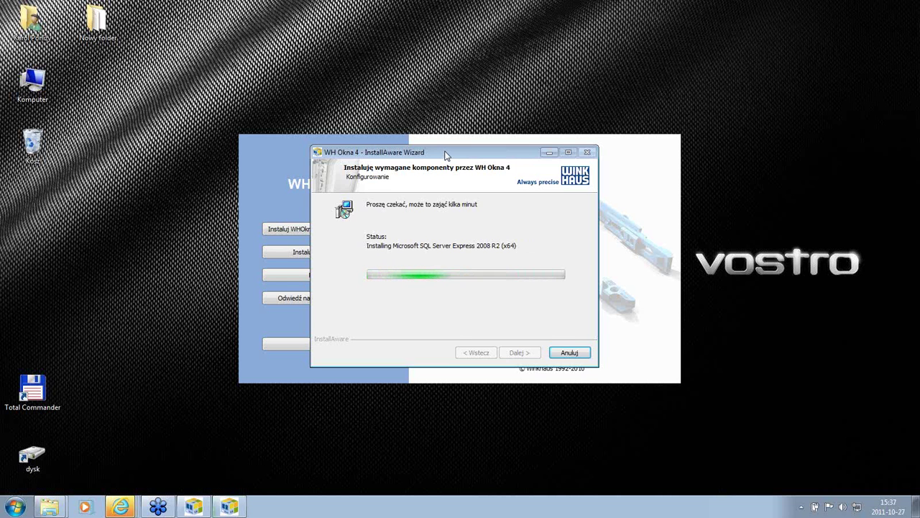
Step: Move the installer window up and left while SQL Server Express 2008 R2 (x64) installs
drag(446, 155, 441, 130)
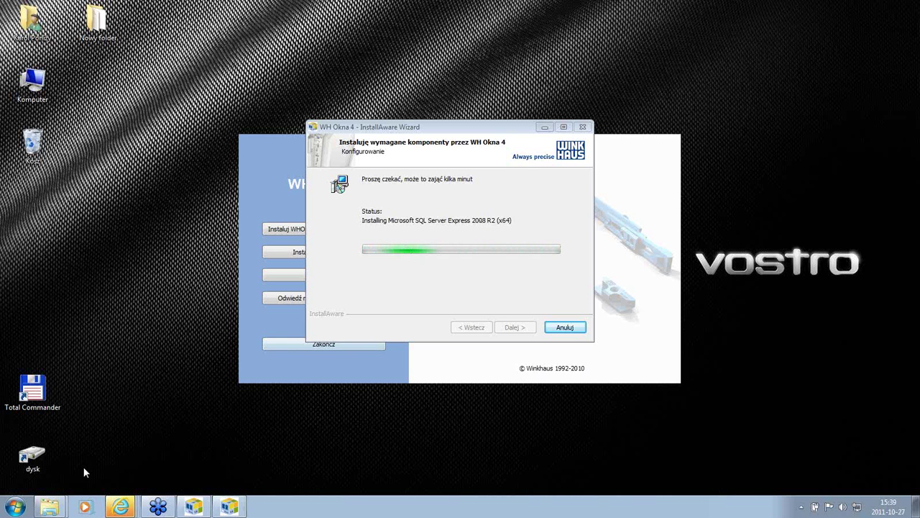
mouse_move(54, 507)
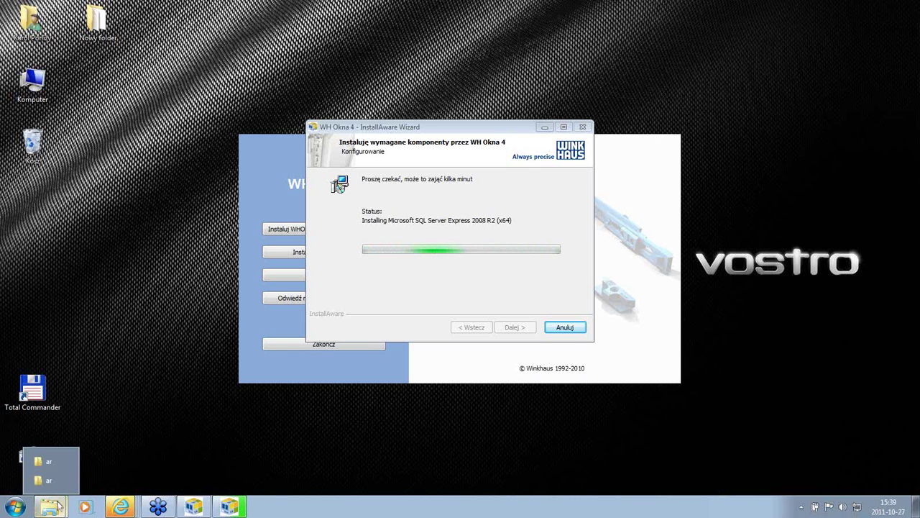
Step: Bring the ar folder window forward and go up to Backup (D:) > 4238
click(52, 462)
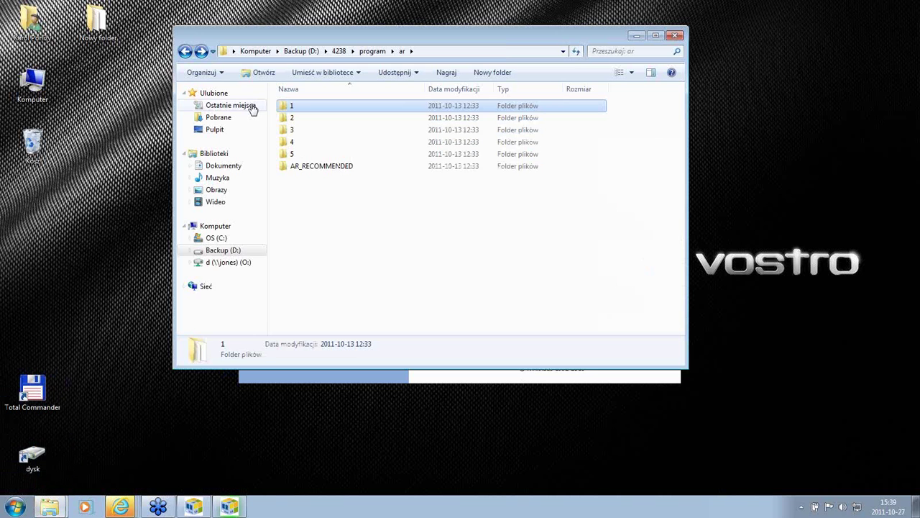
click(339, 51)
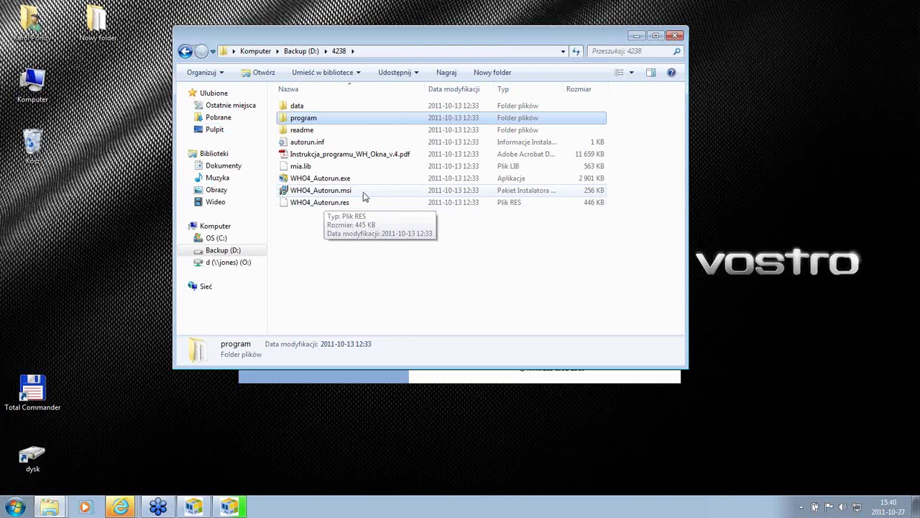
Step: Clear the file selection and close the 4238 folder window
click(354, 257)
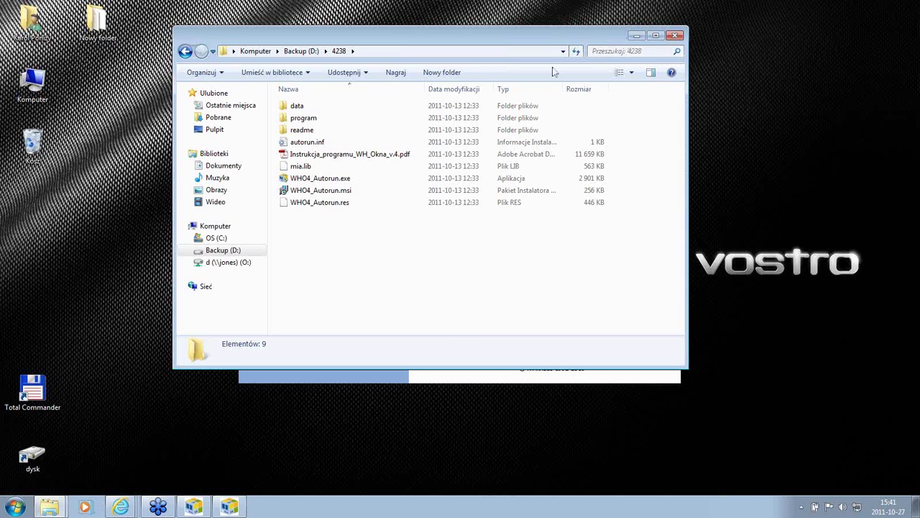
click(636, 35)
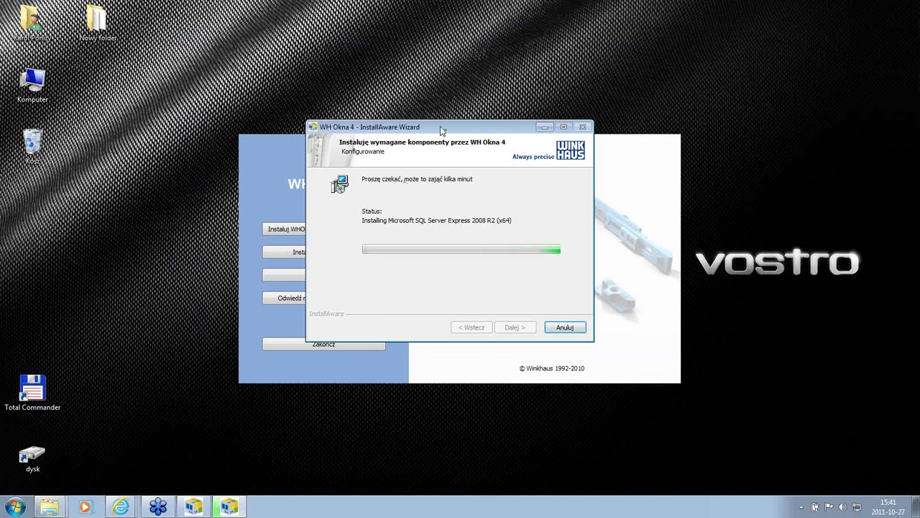
Step: Move the installer window up and left while WH Okna 4 finishes installing
drag(440, 132, 424, 179)
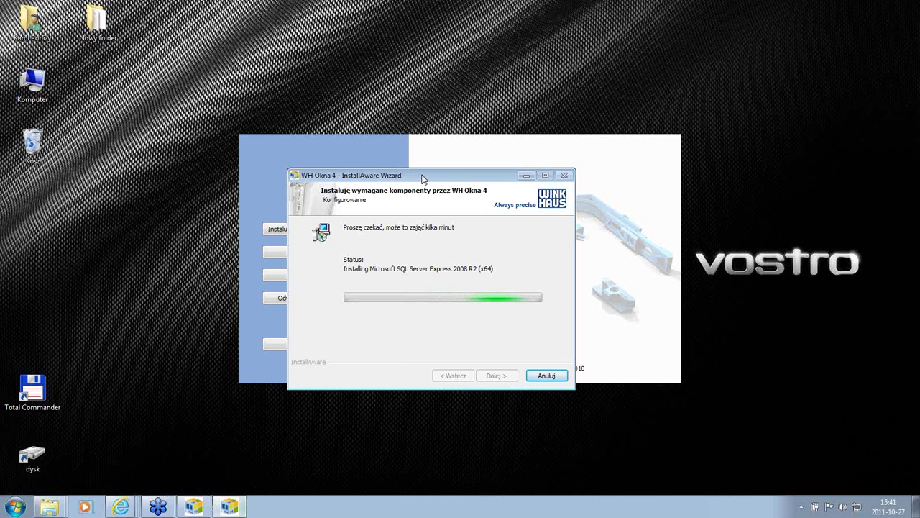
drag(423, 179, 392, 162)
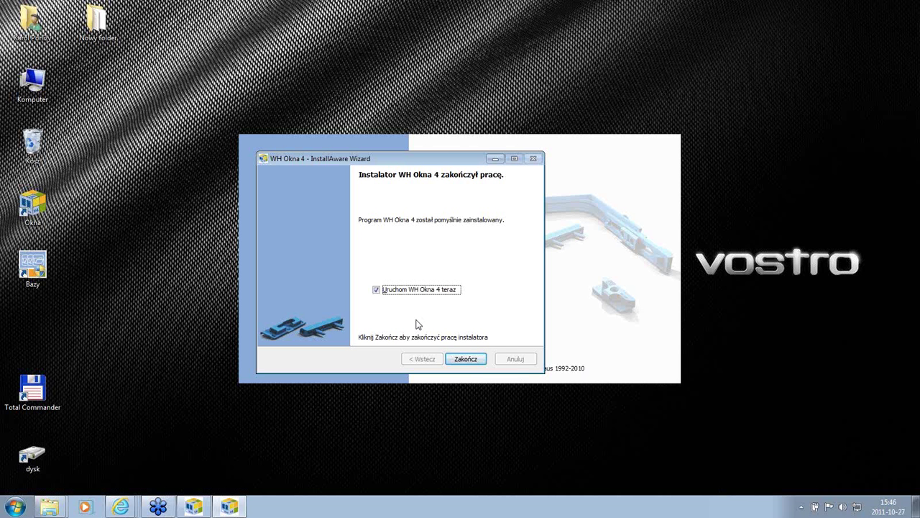
Step: Finish the installer with Zakończ so WH Okna 4 opens its SQL connection dialog for .\WHOKNA4
click(465, 360)
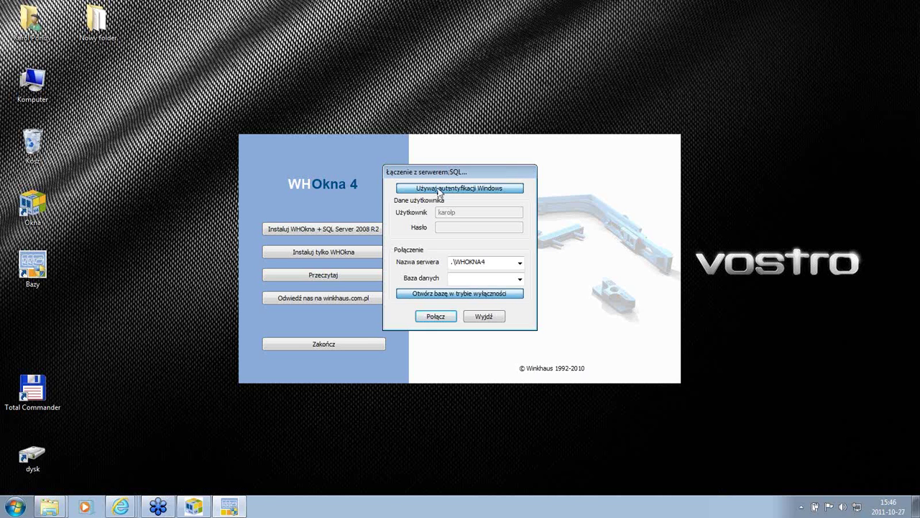
click(448, 191)
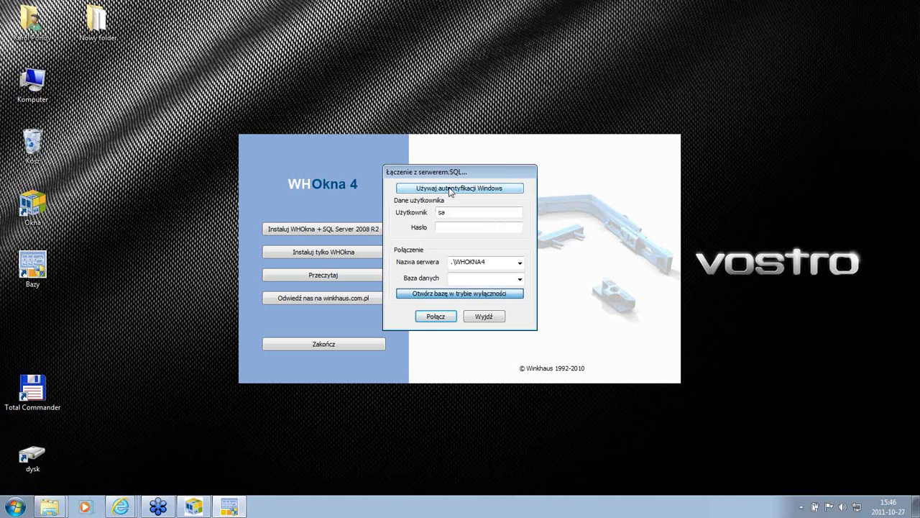
click(445, 227)
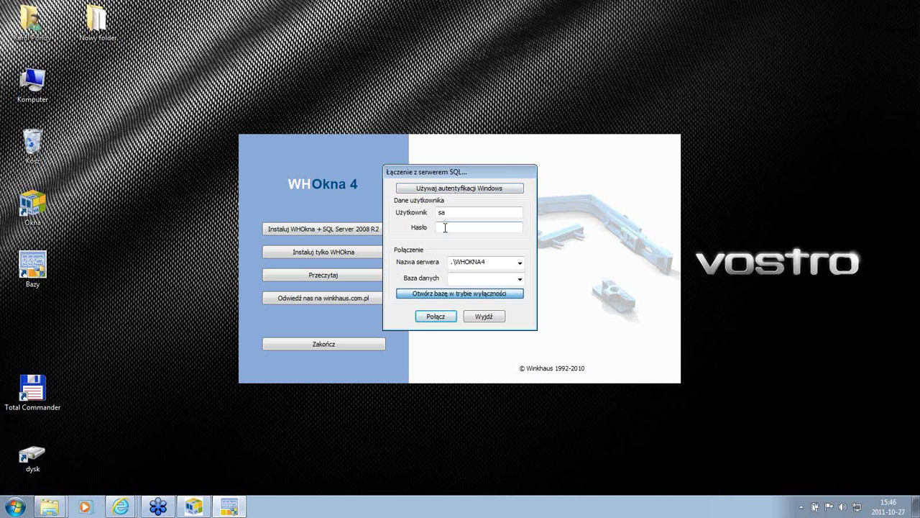
click(462, 191)
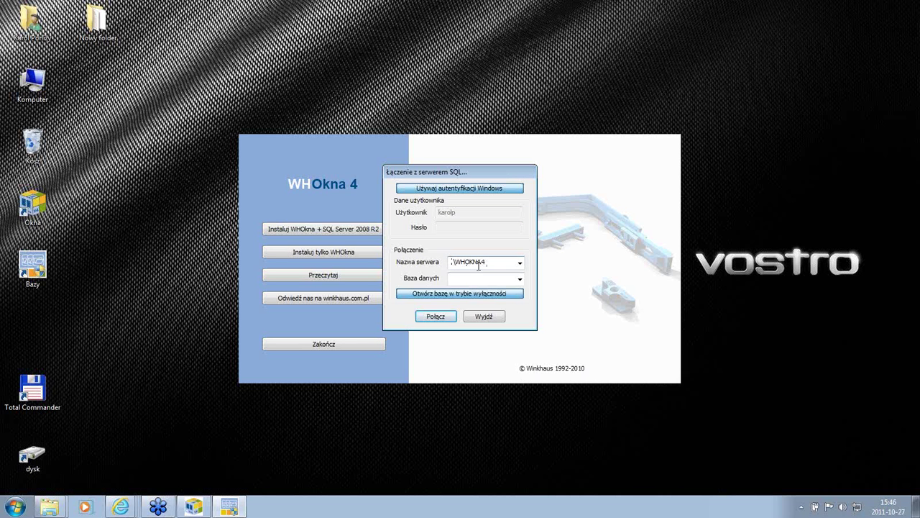
click(520, 280)
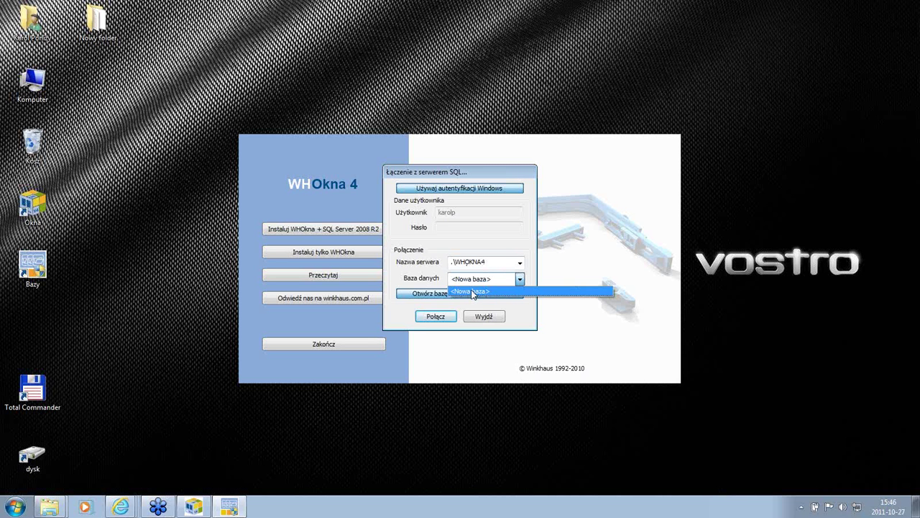
click(481, 187)
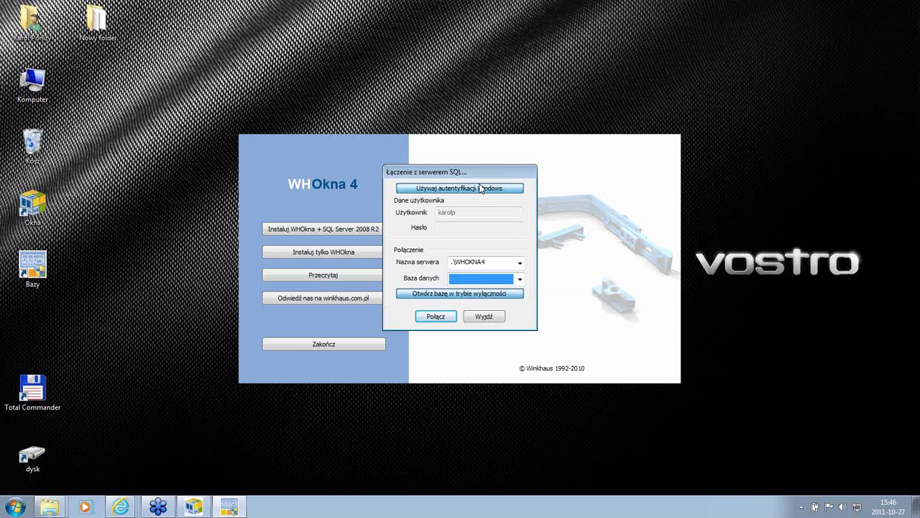
click(482, 188)
Step: Use SQL login sa with its password and <Nowa baza>, exit, then start the WHOkna + SQL Server 2008 R2 install
click(462, 226)
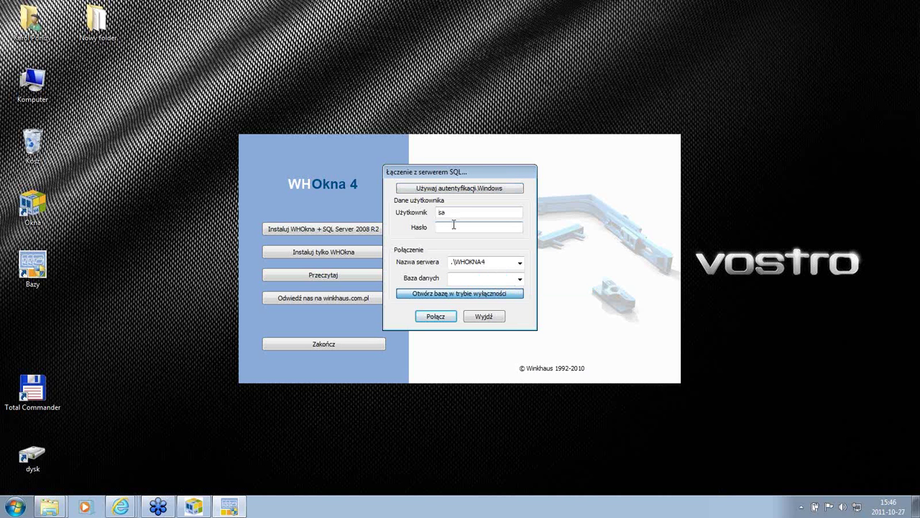
text(123456)
click(519, 280)
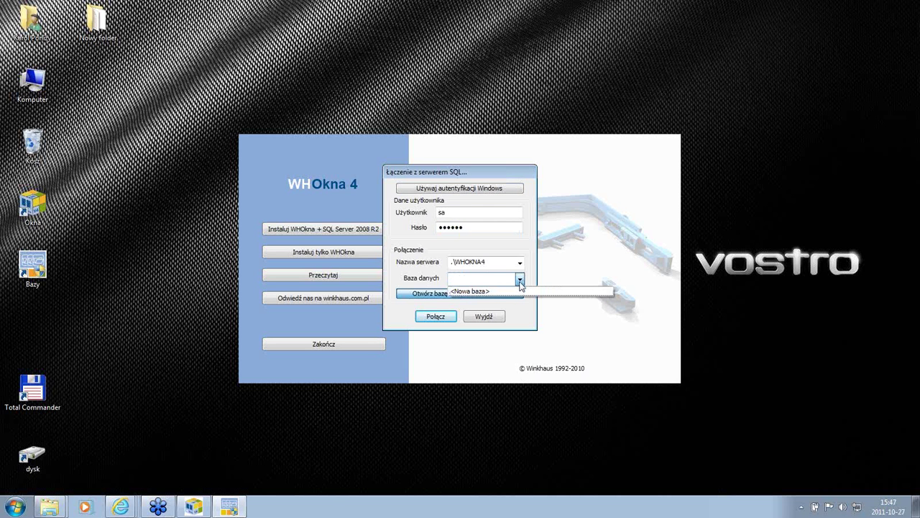
click(474, 292)
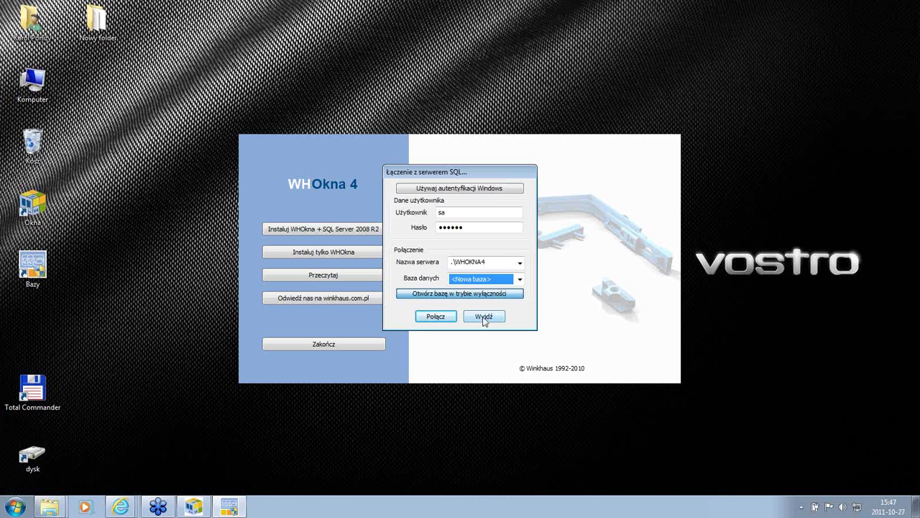
click(484, 316)
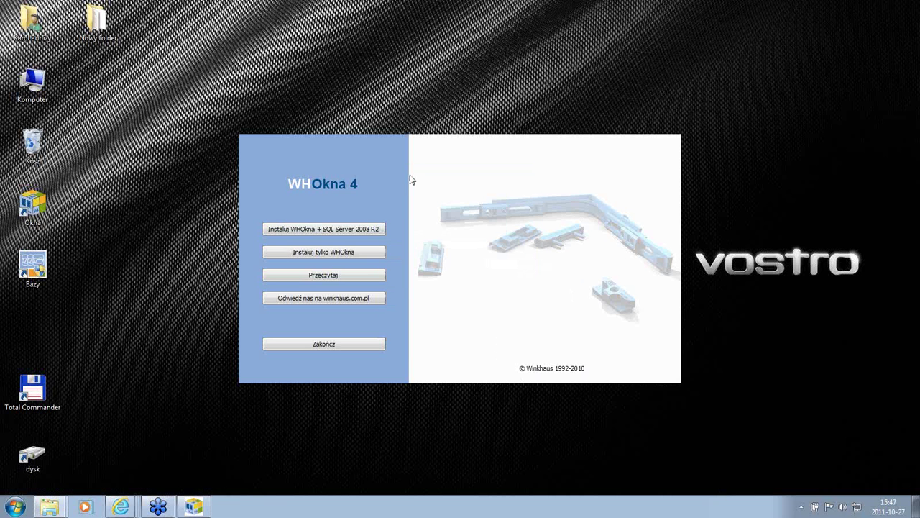
click(314, 230)
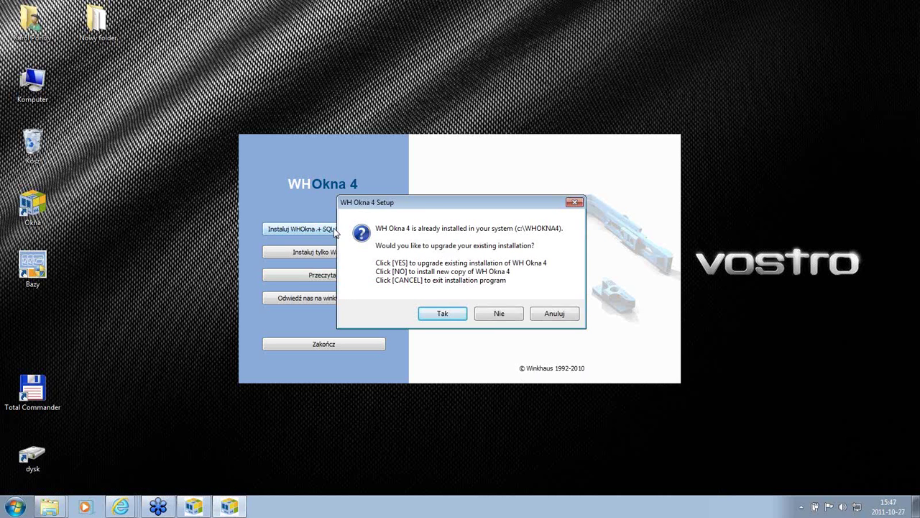
Step: Decline the upgrade with Nie to install a fresh copy of WH Okna 4
click(496, 315)
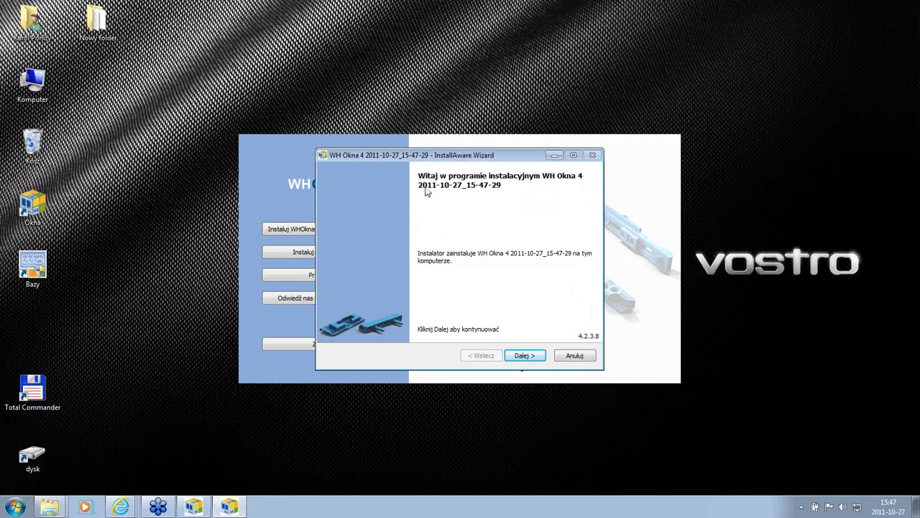
Step: Accept the licence, keep the complete server install, and confirm installing into the existing folder
click(523, 355)
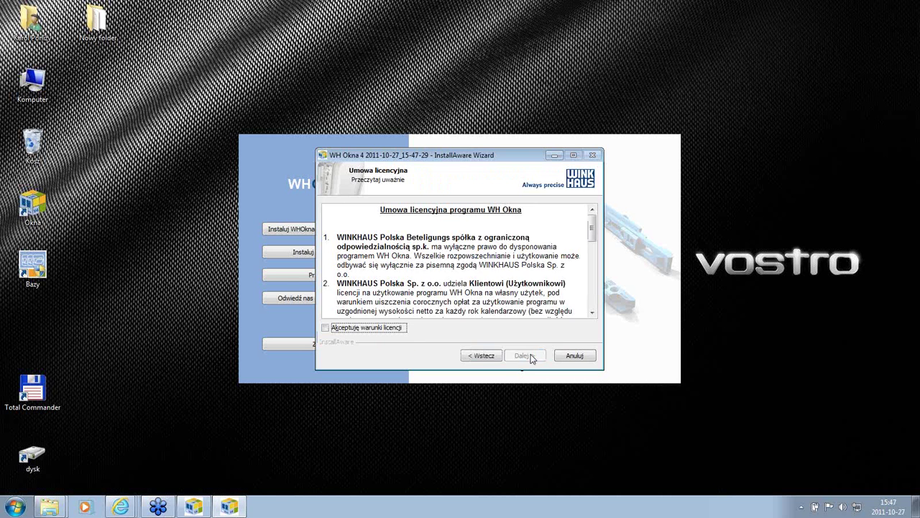
click(363, 330)
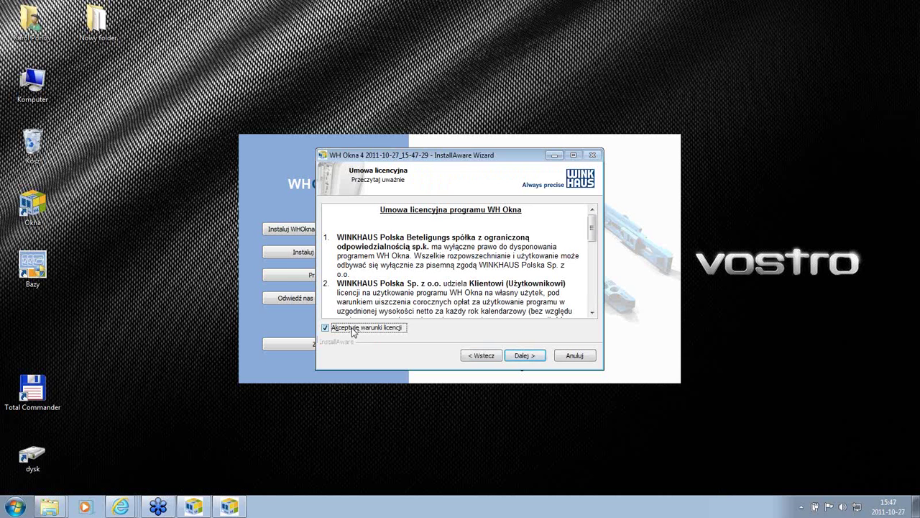
click(528, 356)
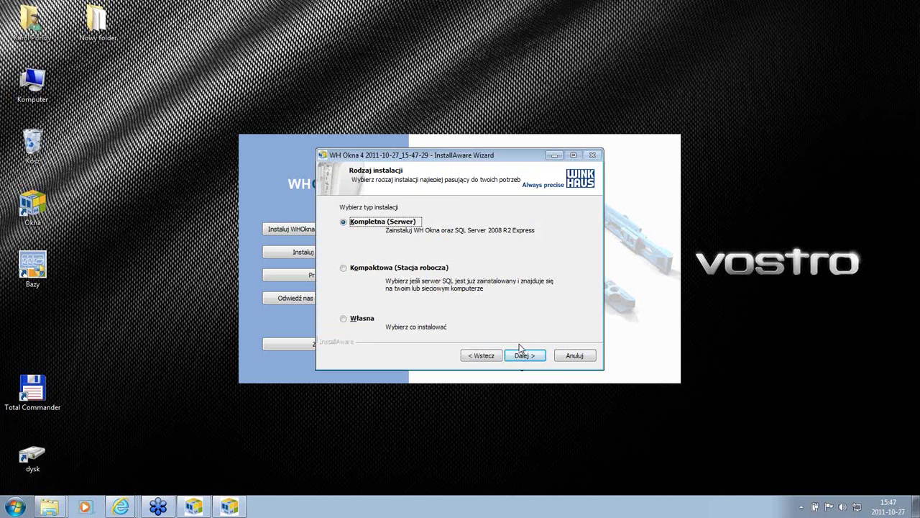
click(523, 356)
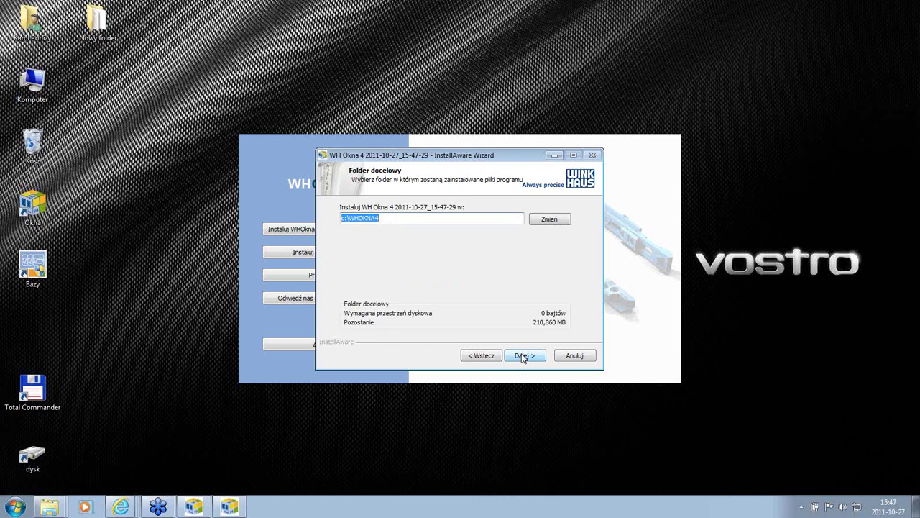
click(523, 356)
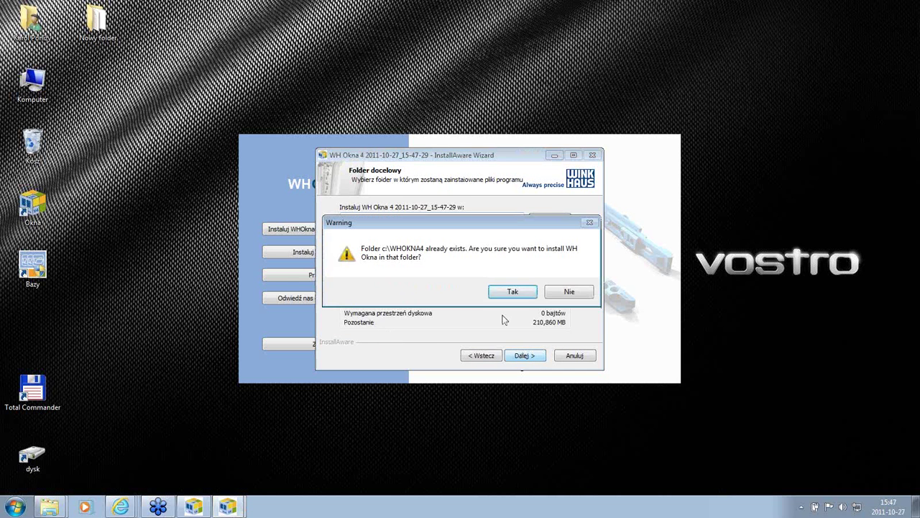
click(510, 291)
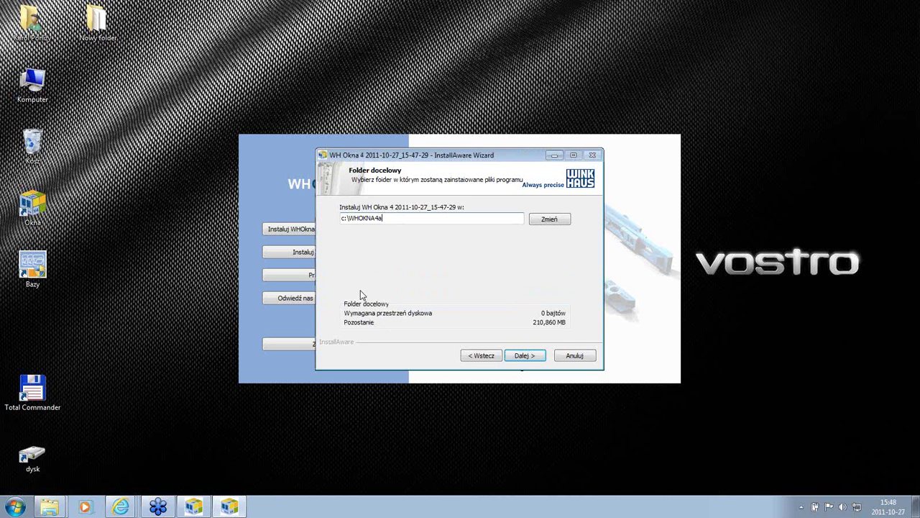
click(525, 357)
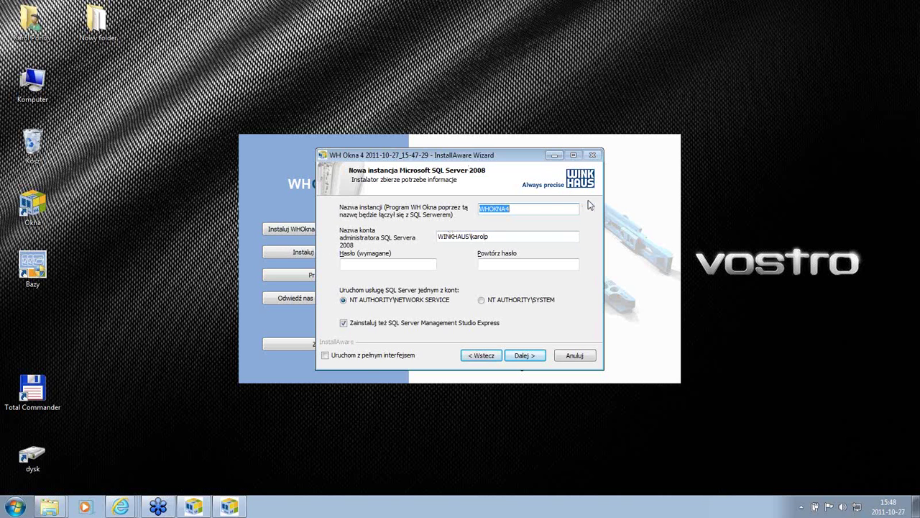
Step: Tick 'Uruchom z pełnym interfejsem' on the WHOKNA4 SQL Server 2008 instance page
click(324, 356)
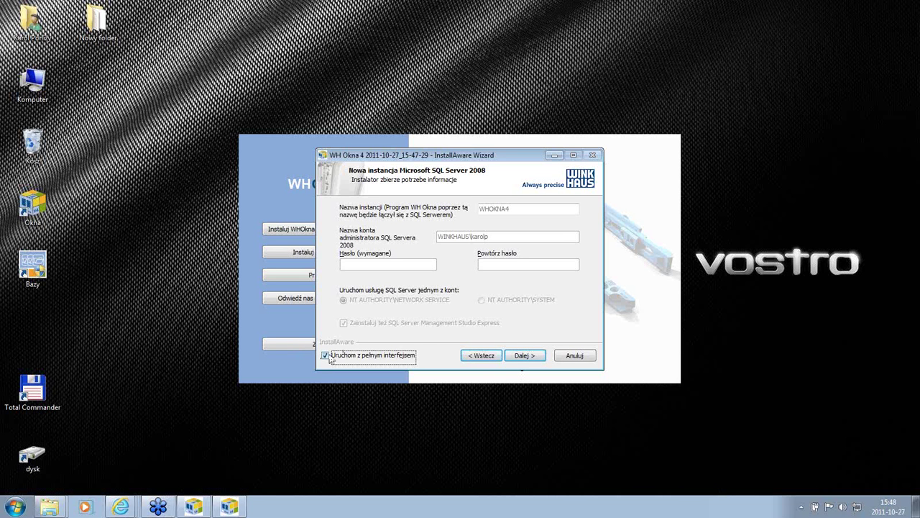
Step: Pass the ActiveReports, user files and program folder pages, start installing, and dismiss the WHOKNA4-exists warning
click(518, 357)
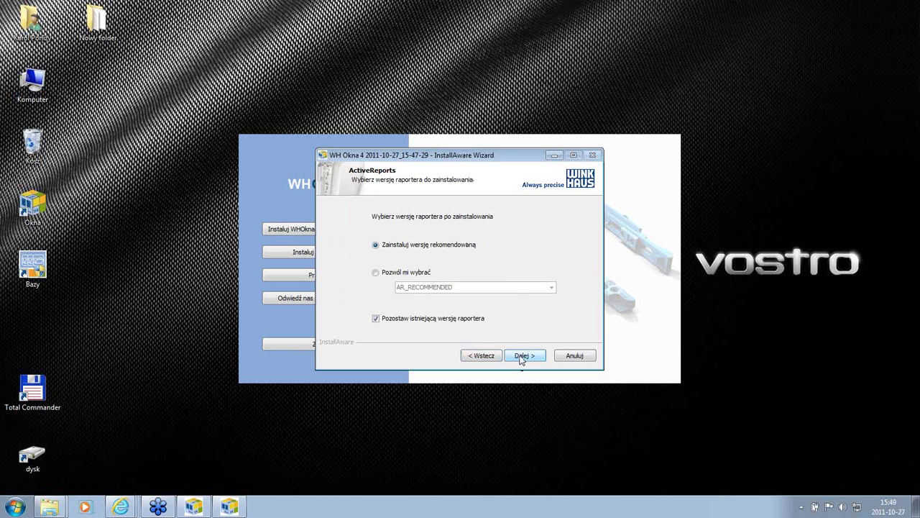
click(521, 357)
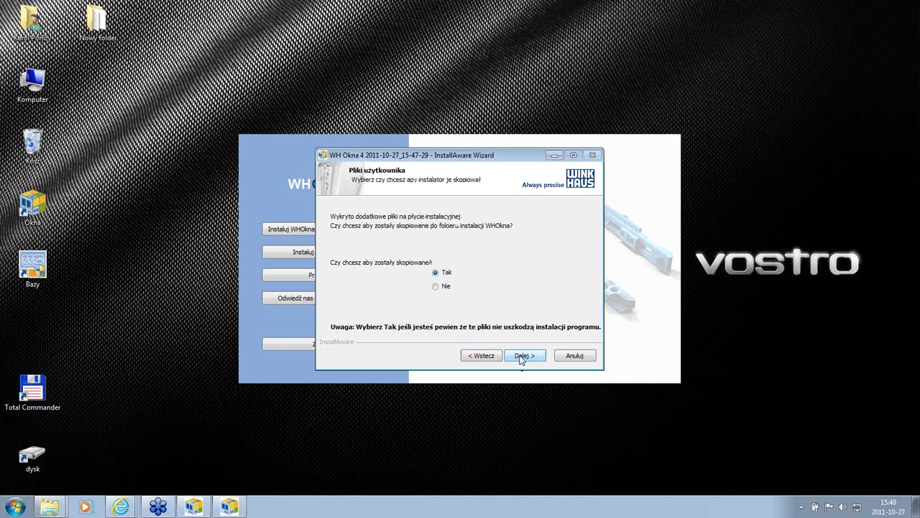
click(521, 356)
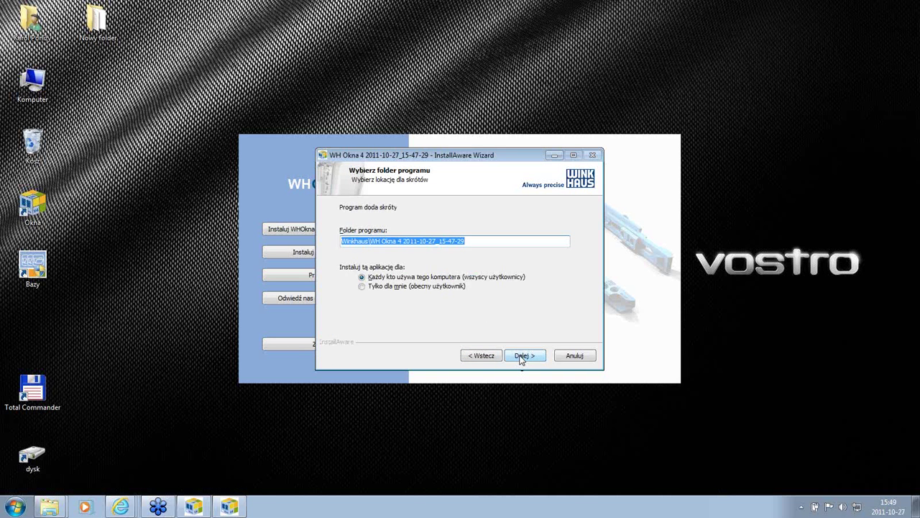
click(522, 357)
click(521, 357)
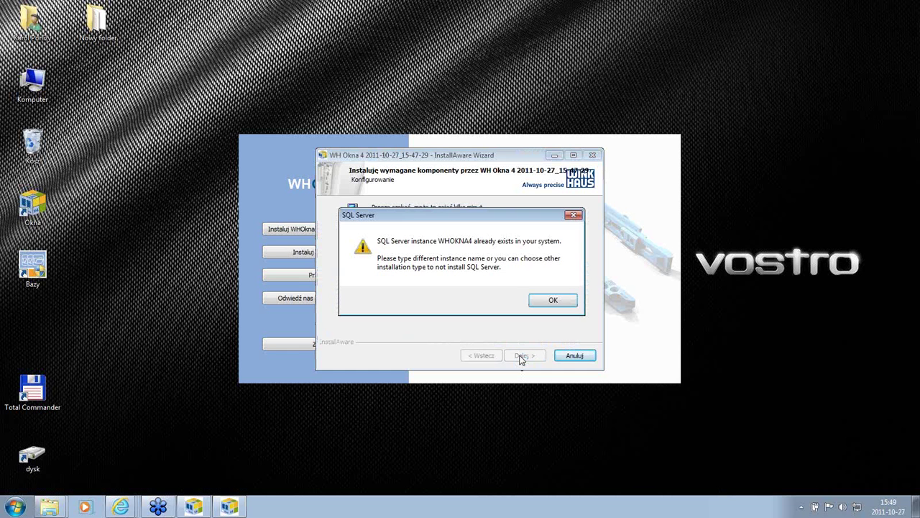
click(553, 302)
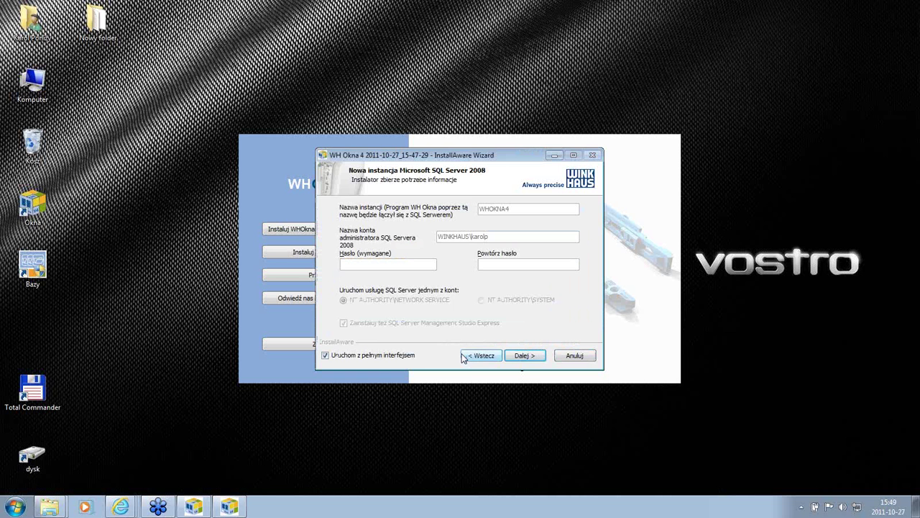
Step: Retry the same pages and installation, dismissing the instance-already-exists warning a second time
click(523, 360)
click(523, 356)
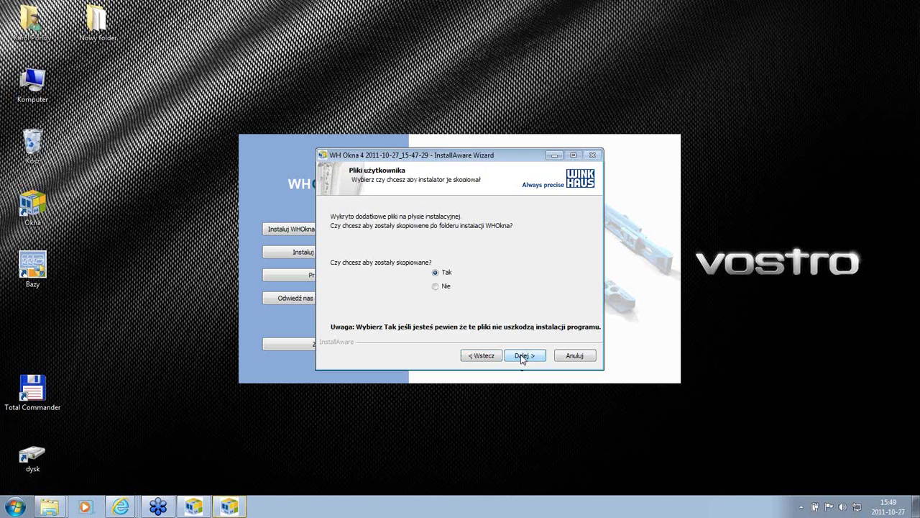
click(523, 357)
click(523, 357)
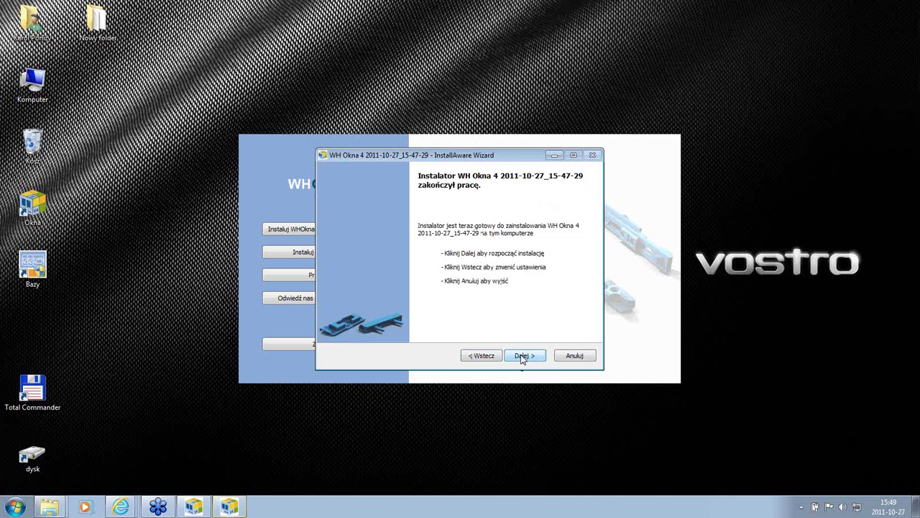
click(523, 358)
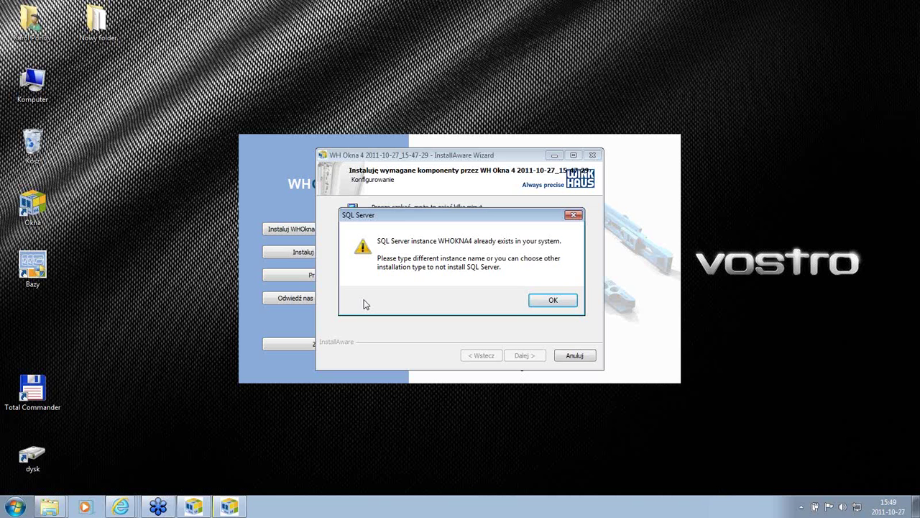
click(555, 302)
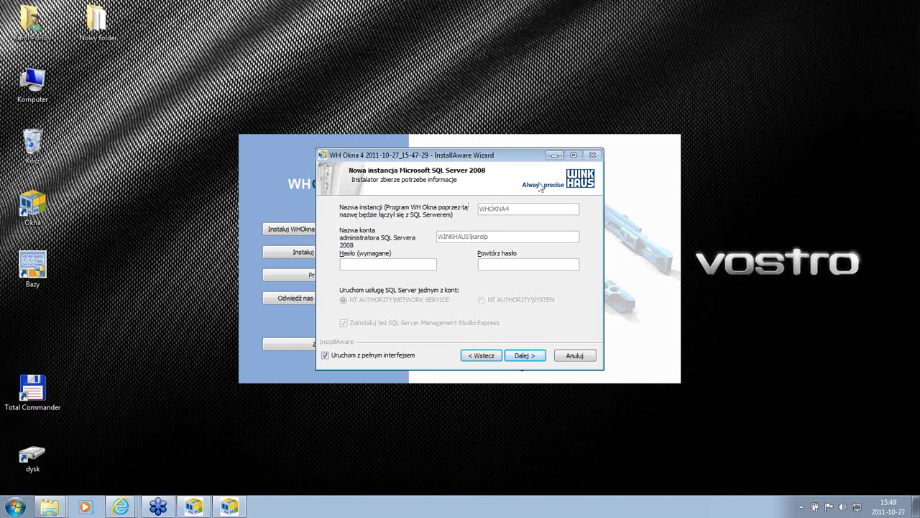
Step: Launch SQL Server Configuration Manager from Start > Microsoft SQL Server 2008 R2 > Configuration Tools
click(15, 507)
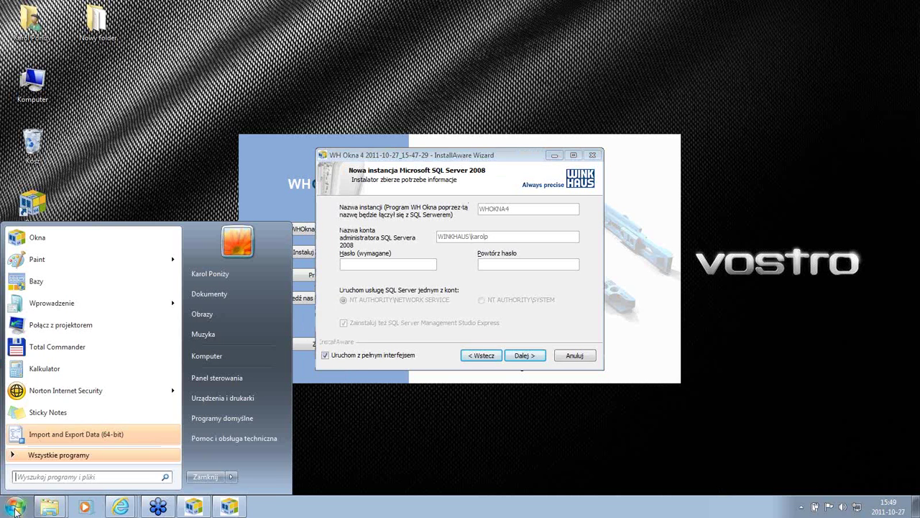
click(83, 460)
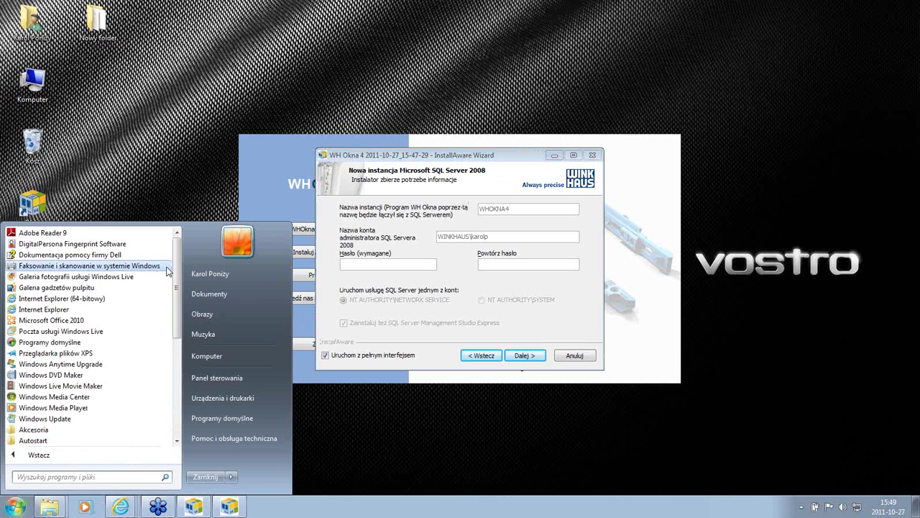
drag(178, 260, 185, 352)
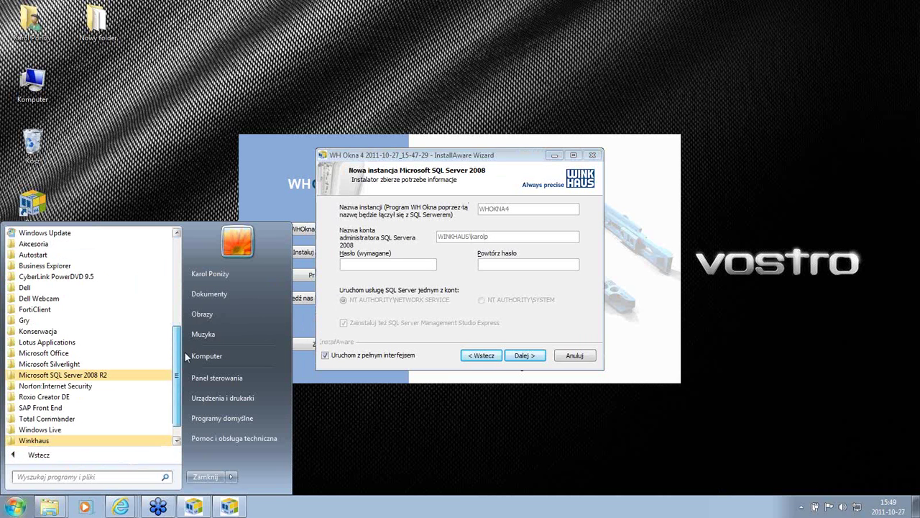
click(103, 377)
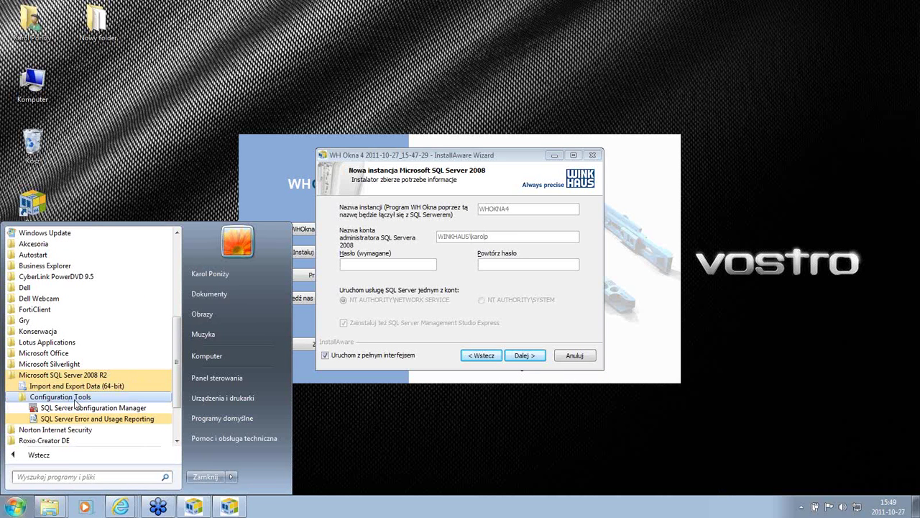
click(77, 397)
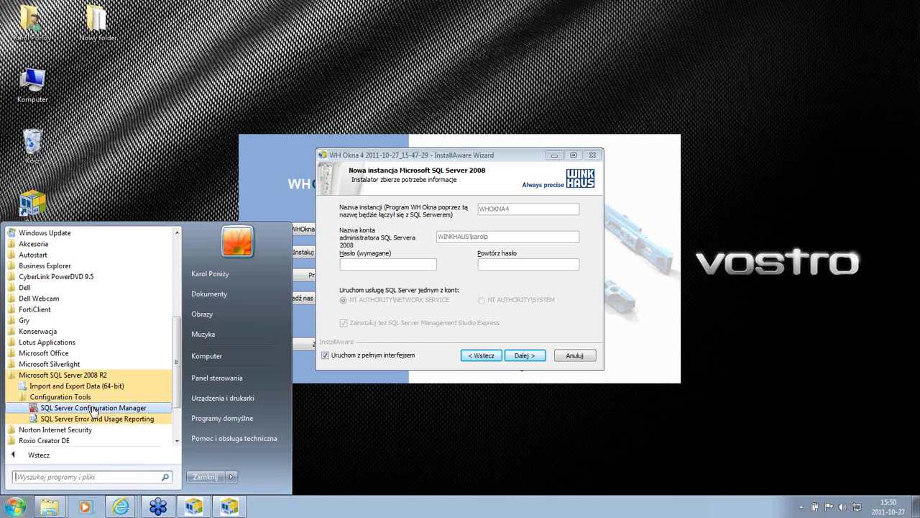
click(93, 407)
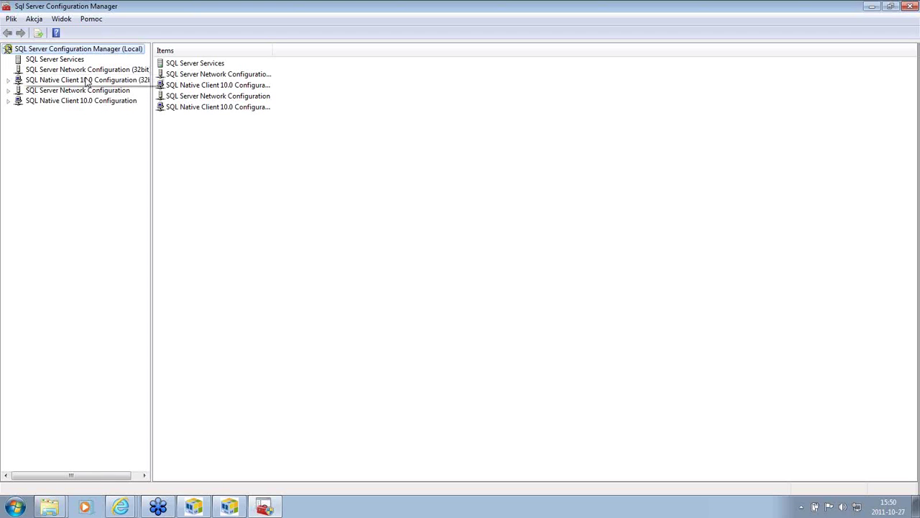
Step: Confirm SQL Server (WHOKNA4) is running under SQL Server Services, then minimize the manager
click(67, 61)
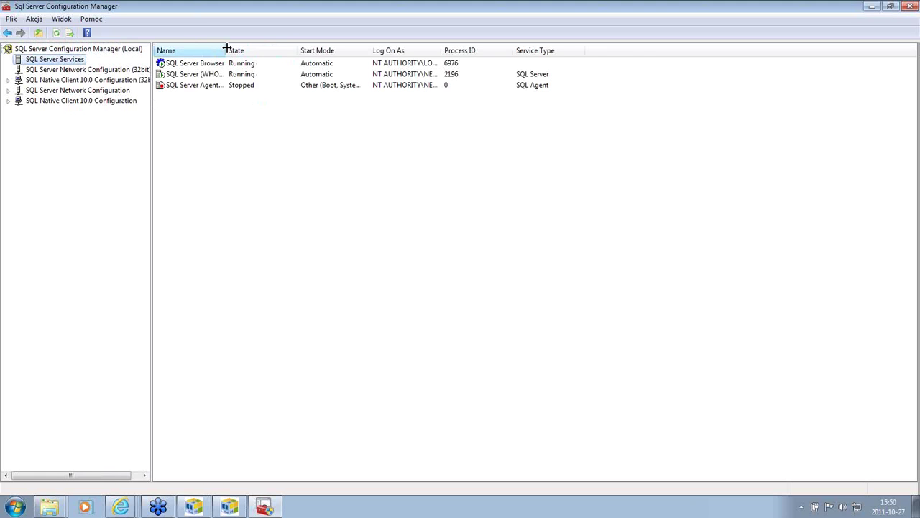
drag(227, 49, 301, 50)
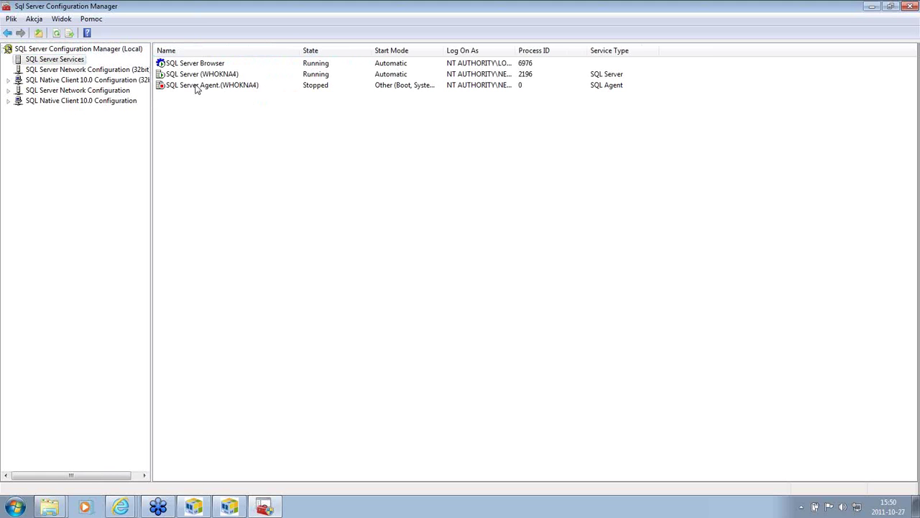
click(195, 75)
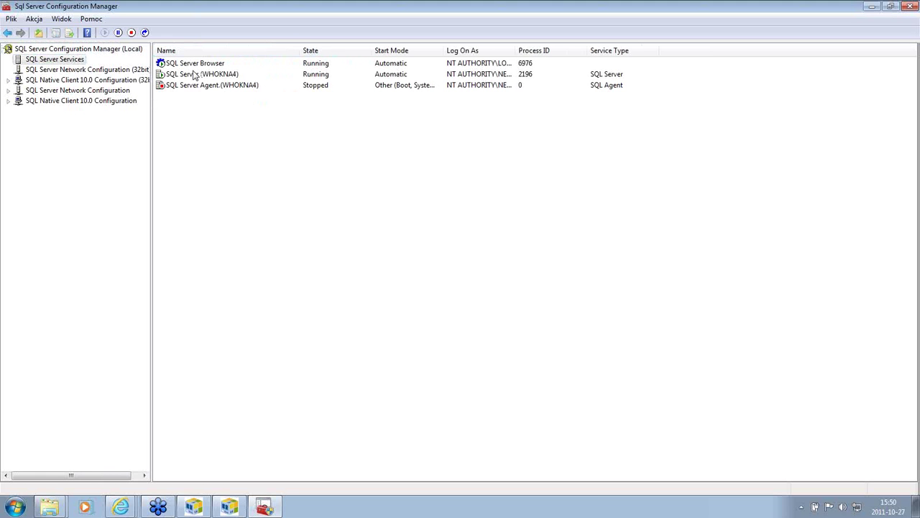
click(871, 8)
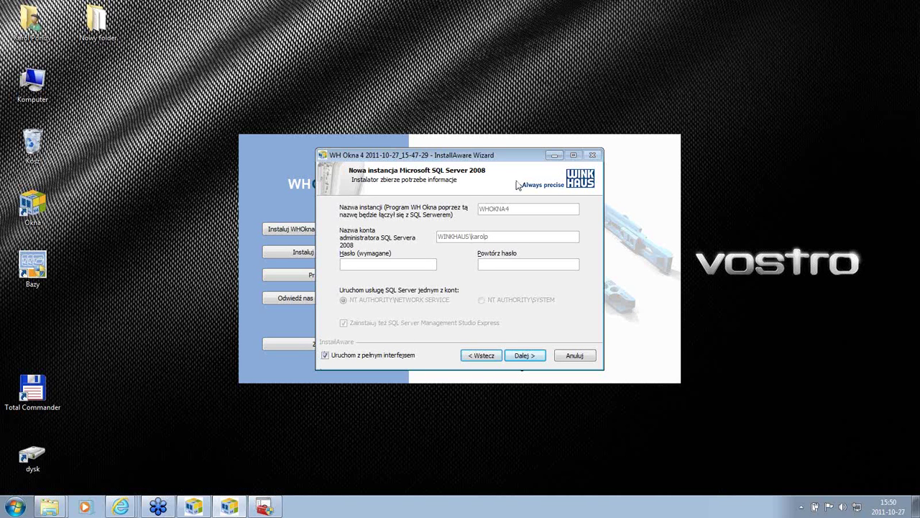
Step: Unlock the instance settings, delete the trailing 4 from the instance name, and enable full interface
click(357, 356)
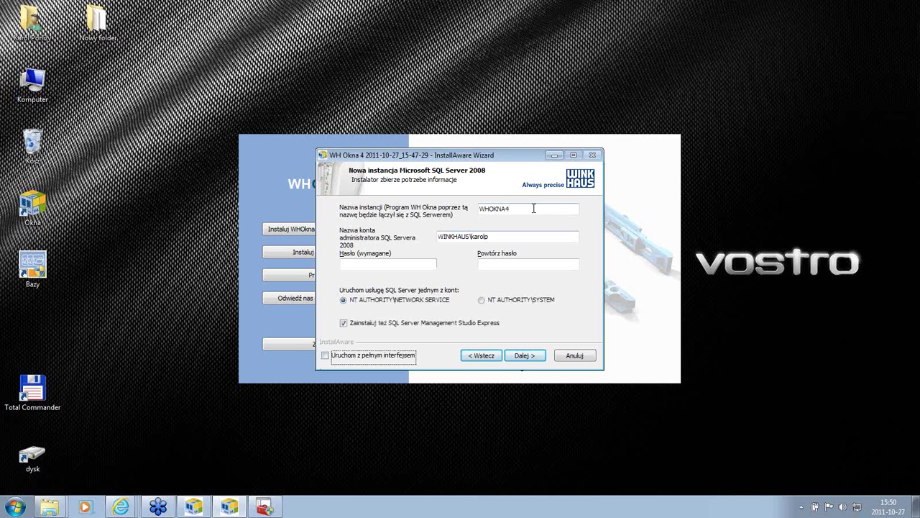
click(534, 208)
key(BackSpace)
click(326, 356)
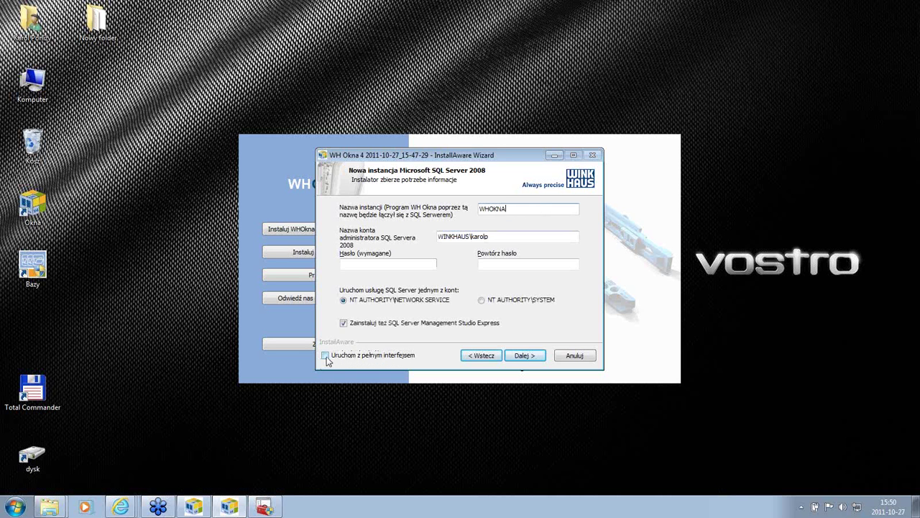
Step: Advance through the remaining pages to start installing, then return to SQL Server Configuration Manager
click(524, 355)
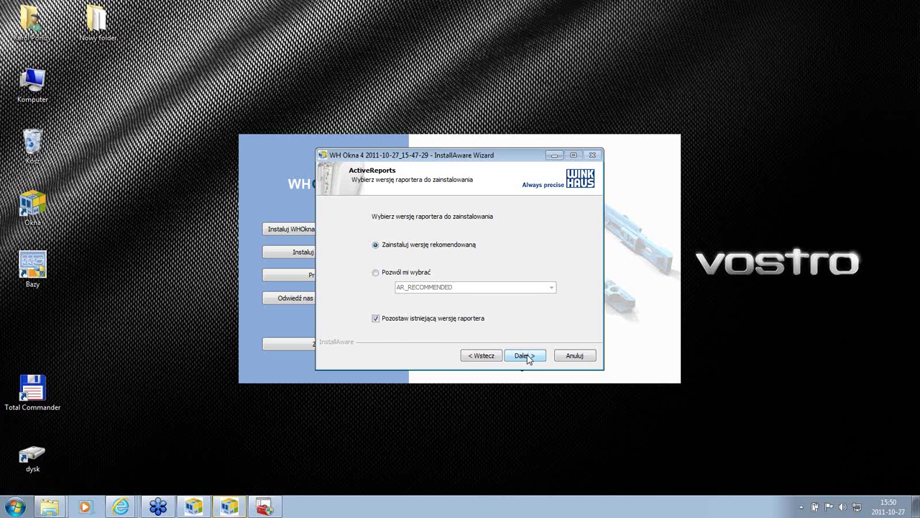
click(524, 356)
click(524, 355)
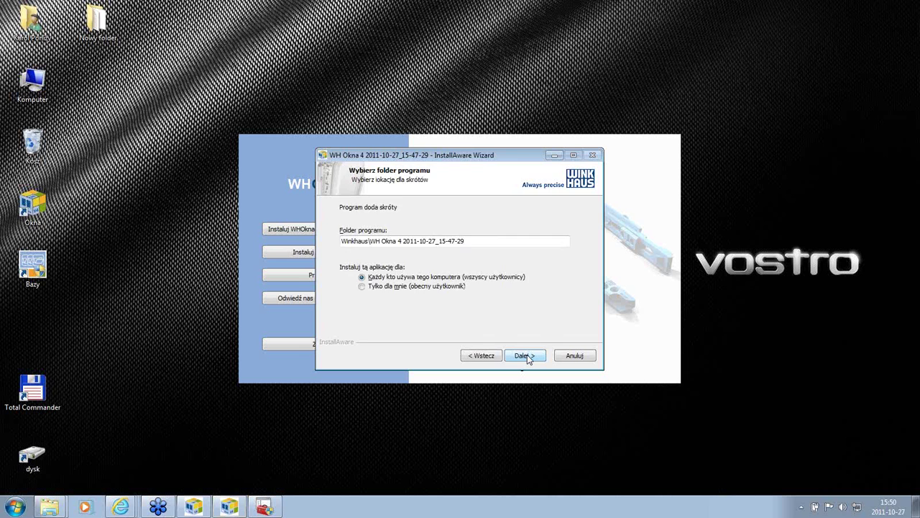
click(525, 355)
click(524, 355)
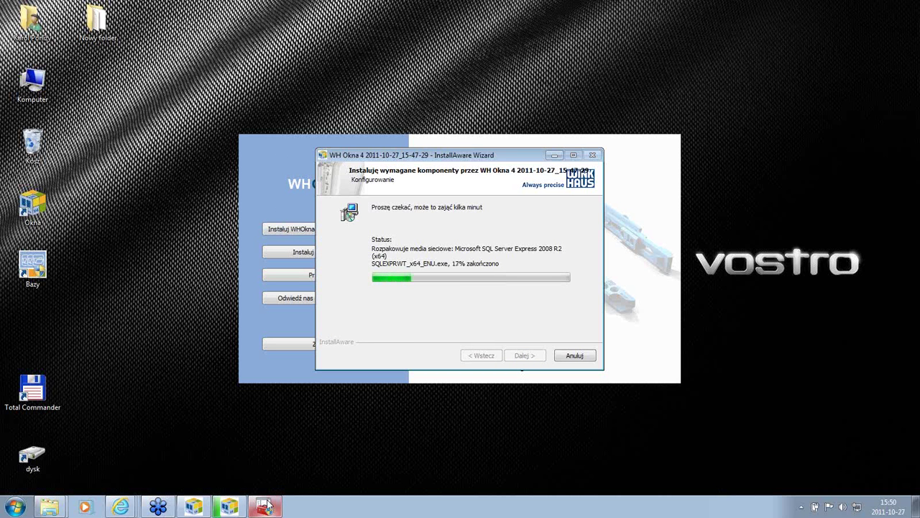
click(266, 506)
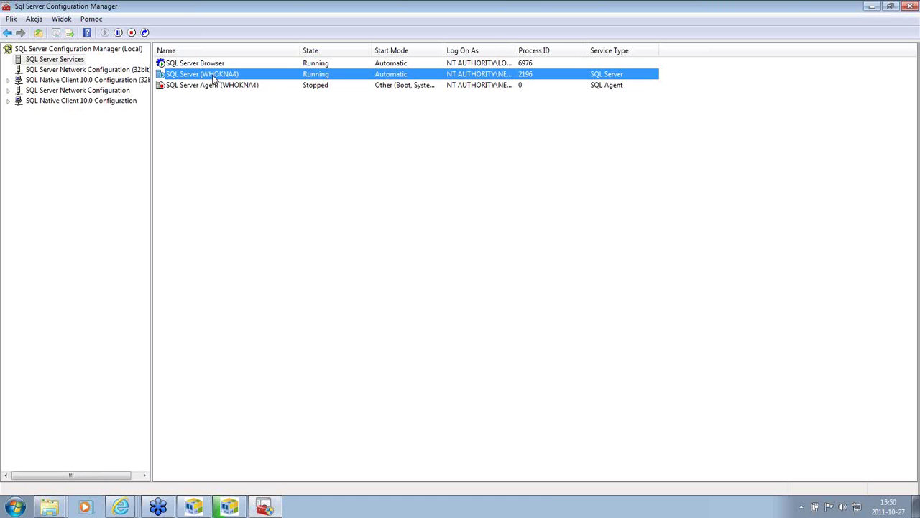
Step: Minimize SQL Server Configuration Manager to return to the WH Okna 4 installer
click(872, 6)
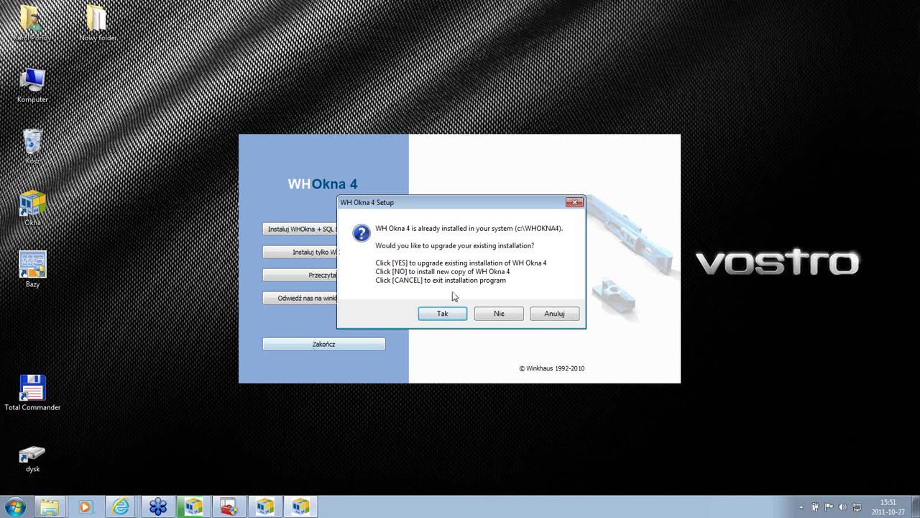
Step: Install a new copy instead of upgrading, accept the licence, and reach the c:\WHOKNA4 destination path
click(494, 313)
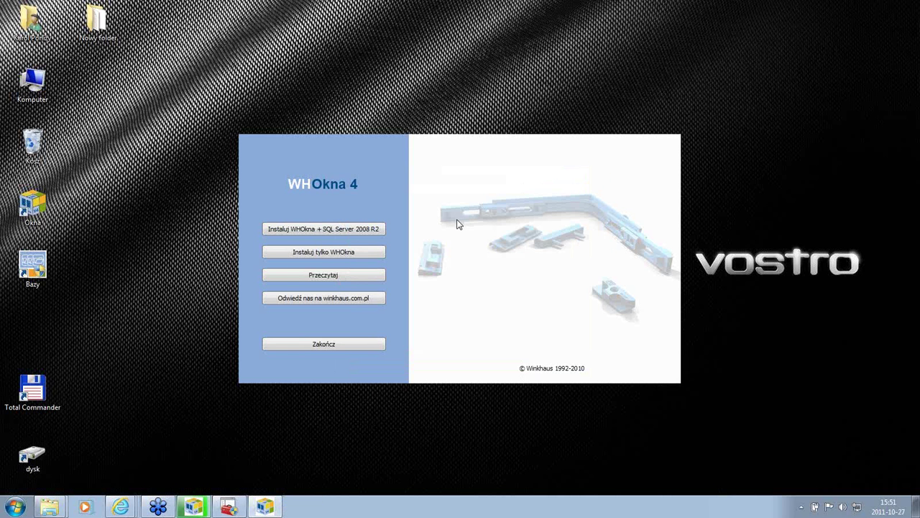
click(524, 356)
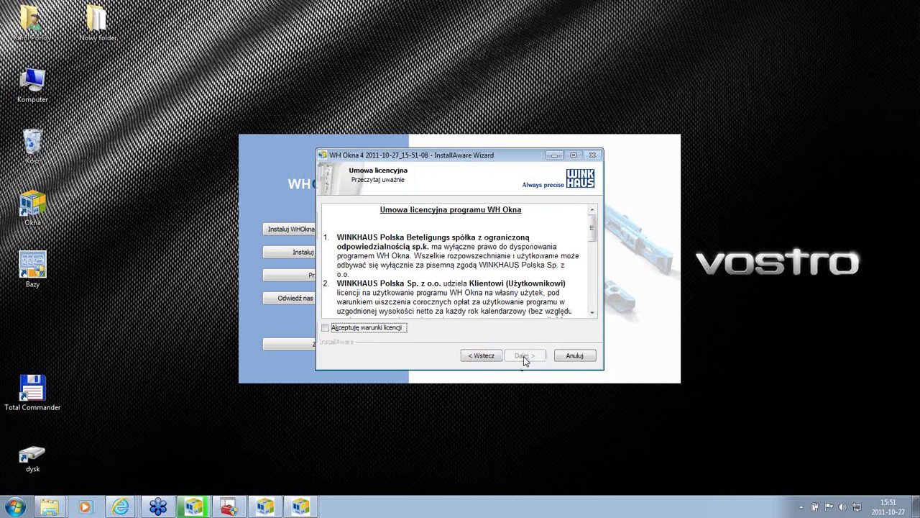
click(397, 330)
click(524, 356)
click(524, 356)
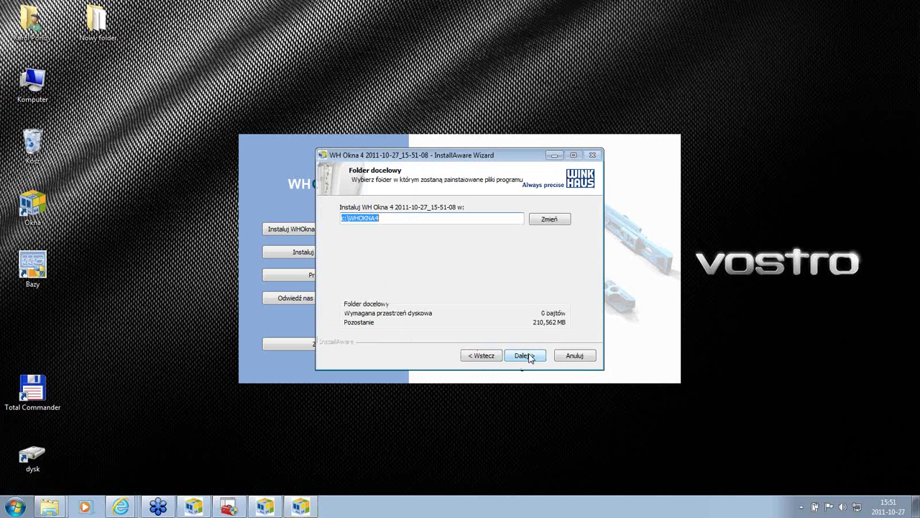
click(414, 220)
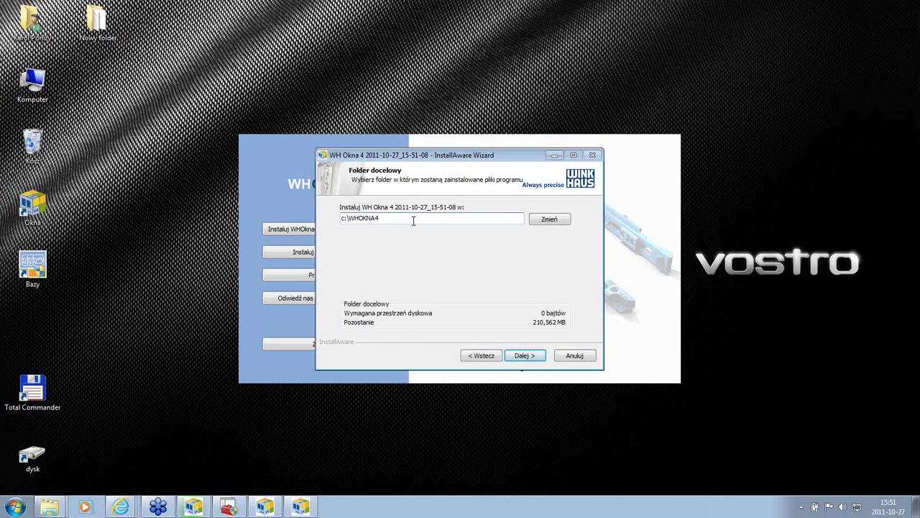
Step: Change the destination to c:\WHOKNA4b and run the WHOKNA4 SQL instance setup with full interface
text(b)
click(525, 355)
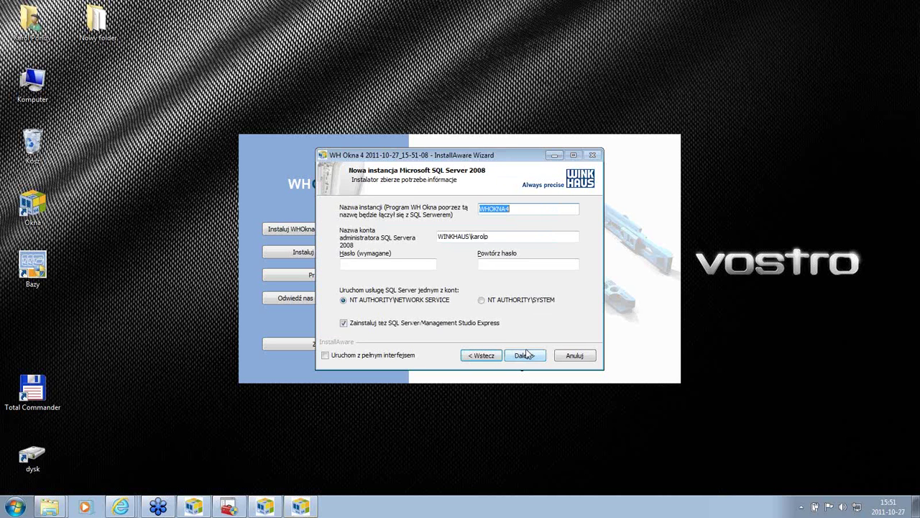
click(325, 355)
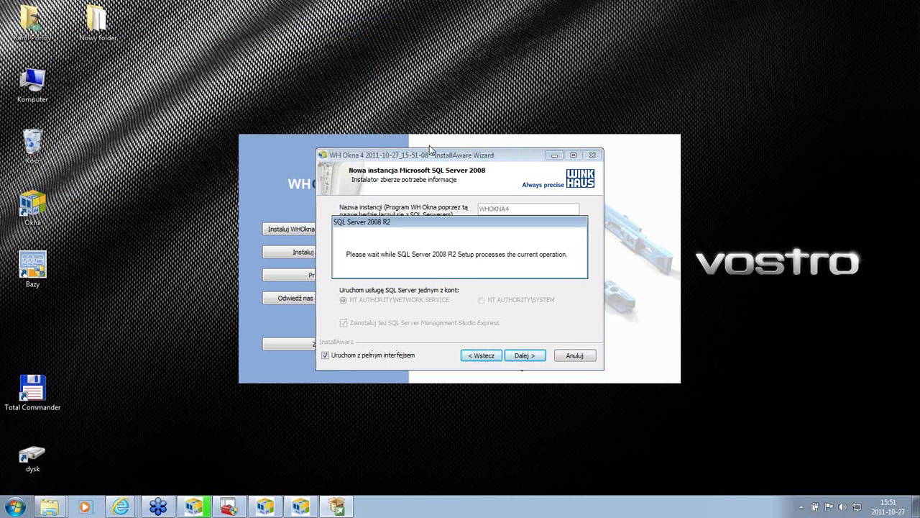
drag(431, 155, 329, 149)
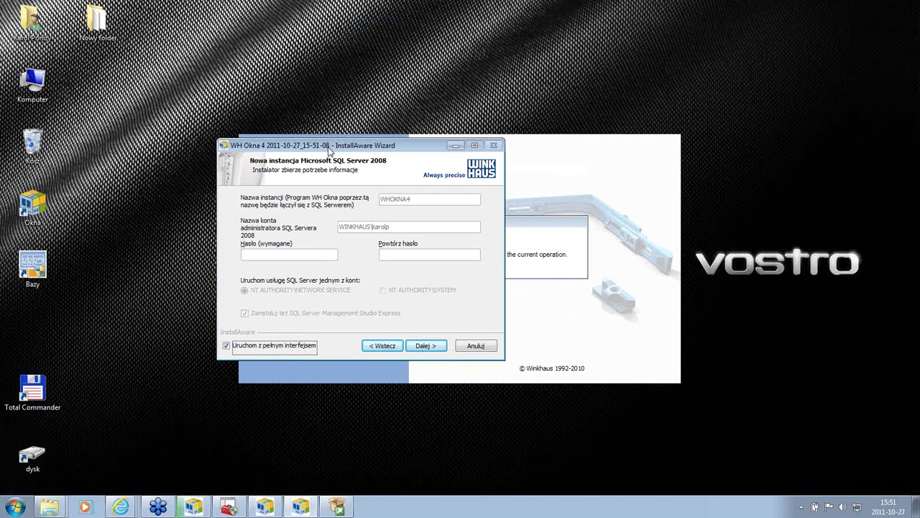
Step: Shorten the instance name to WHOKNA with full interface re-enabled, then cancel the wizard
click(225, 346)
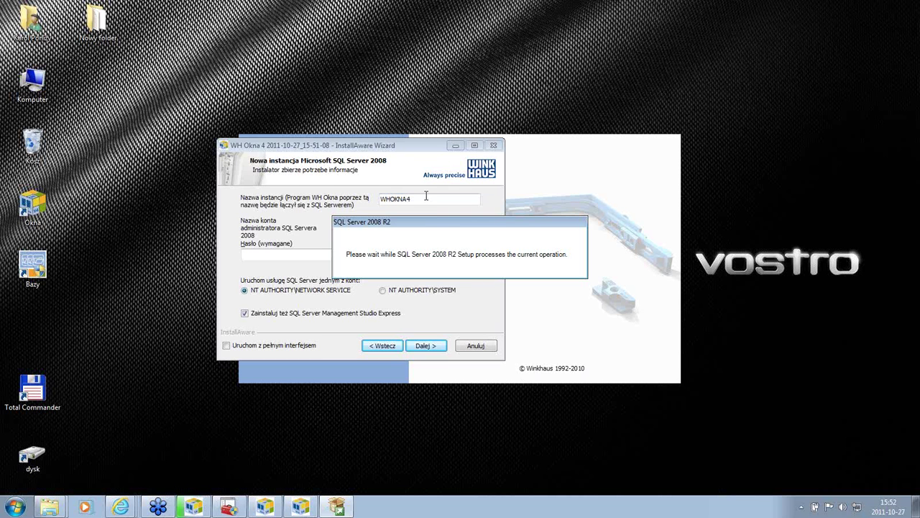
drag(395, 146, 261, 106)
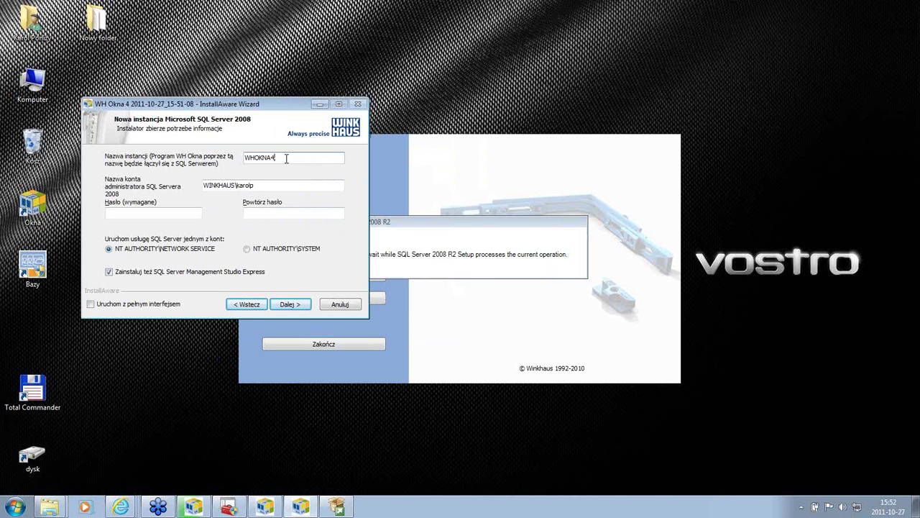
key(BackSpace)
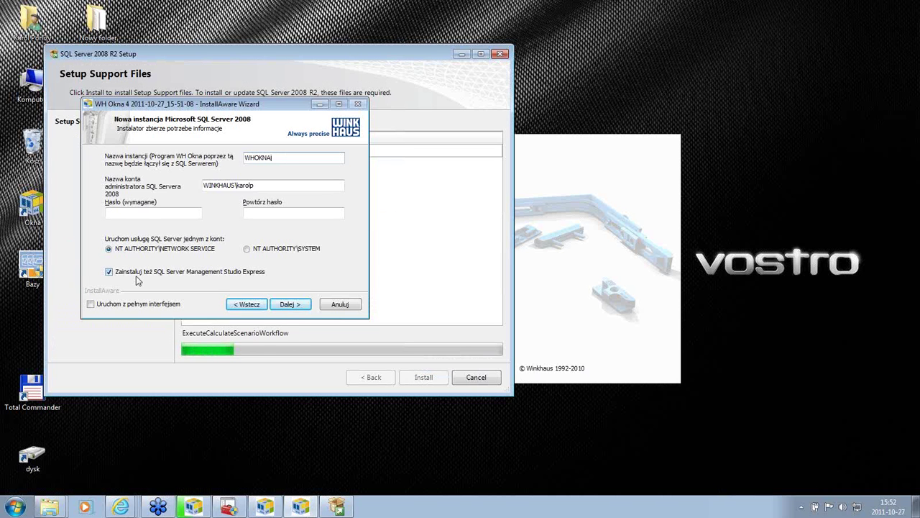
click(91, 305)
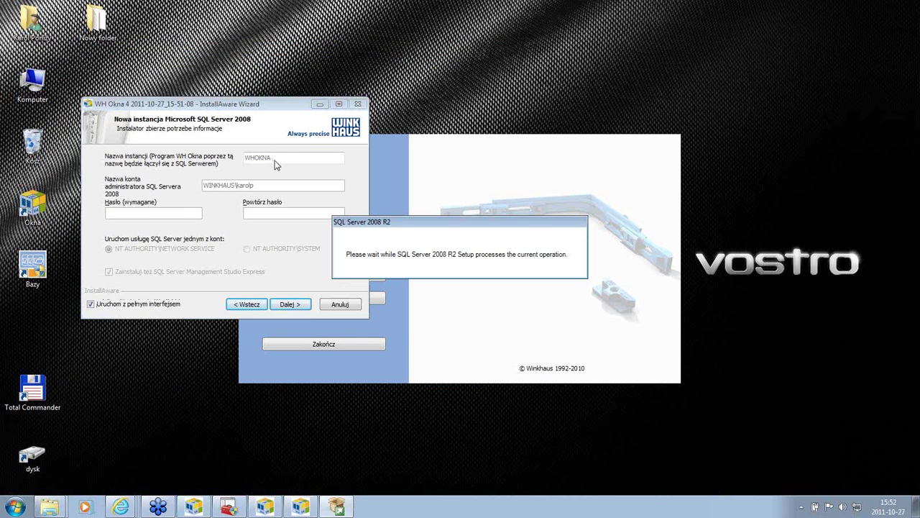
click(340, 304)
click(454, 295)
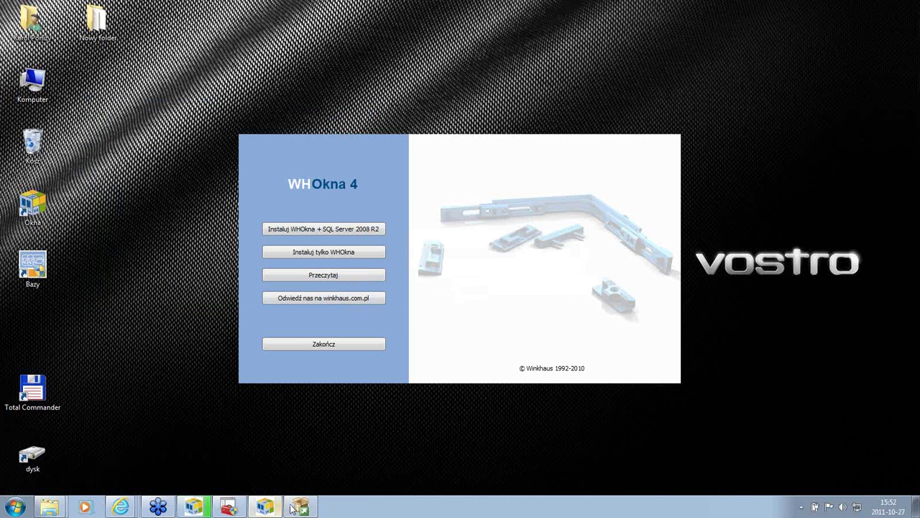
Step: Bring SQL Server 2008 R2 Setup forward, review the support rule details, and continue to Installation Type
click(298, 507)
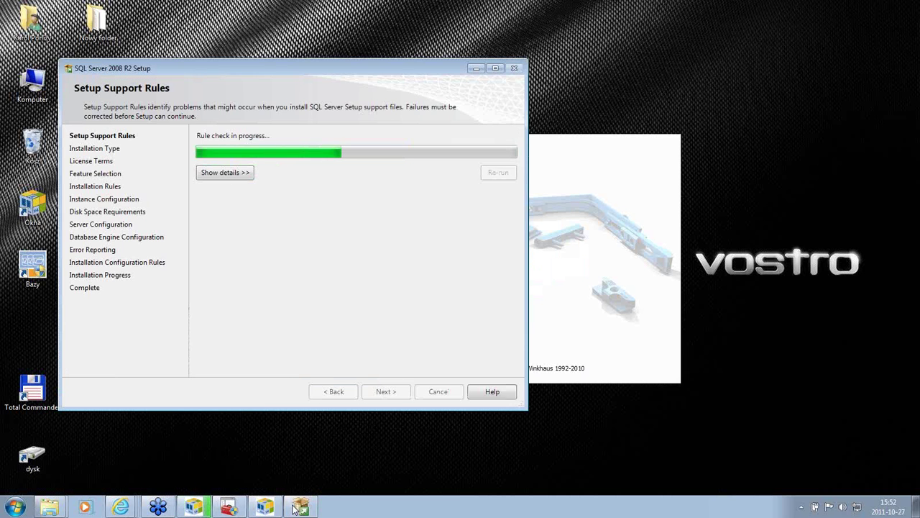
mouse_move(301, 507)
click(219, 170)
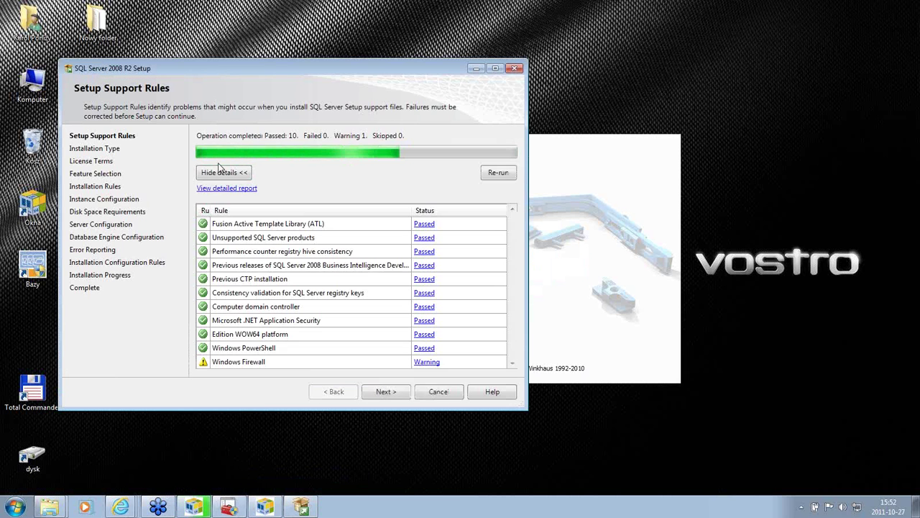
key(Return)
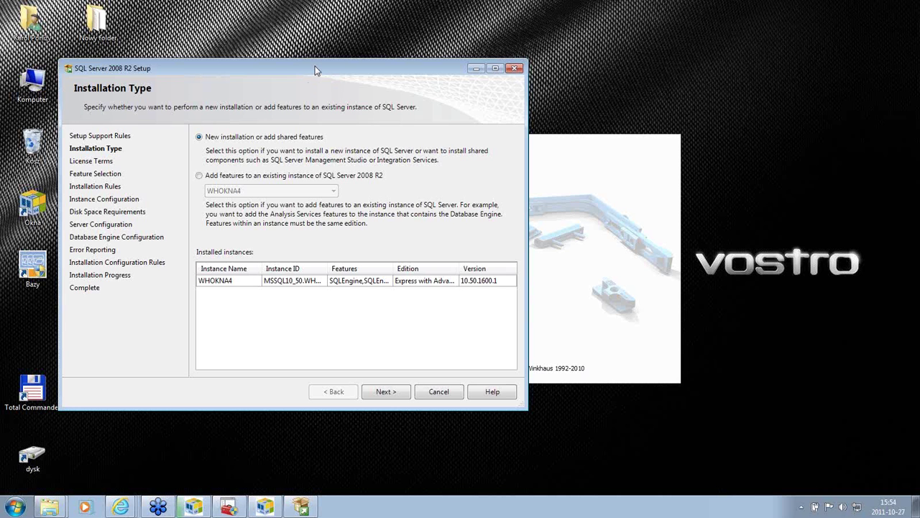
Step: Check adding features to existing instance WHOKNA4, then choose a new installation and continue
drag(314, 69, 444, 105)
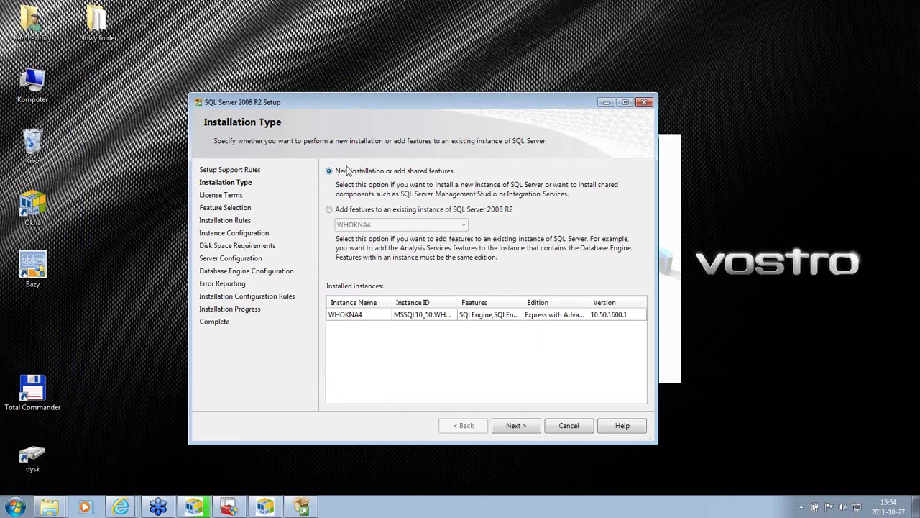
click(330, 209)
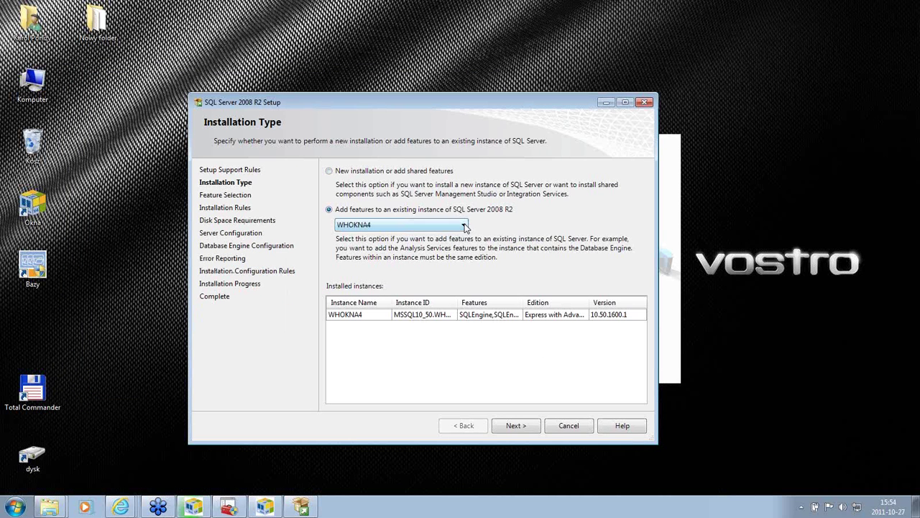
click(465, 225)
click(402, 234)
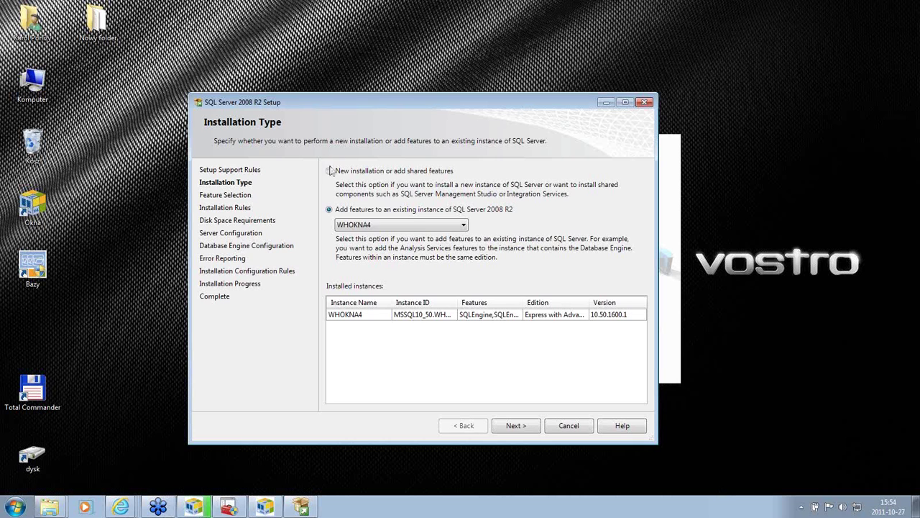
click(329, 171)
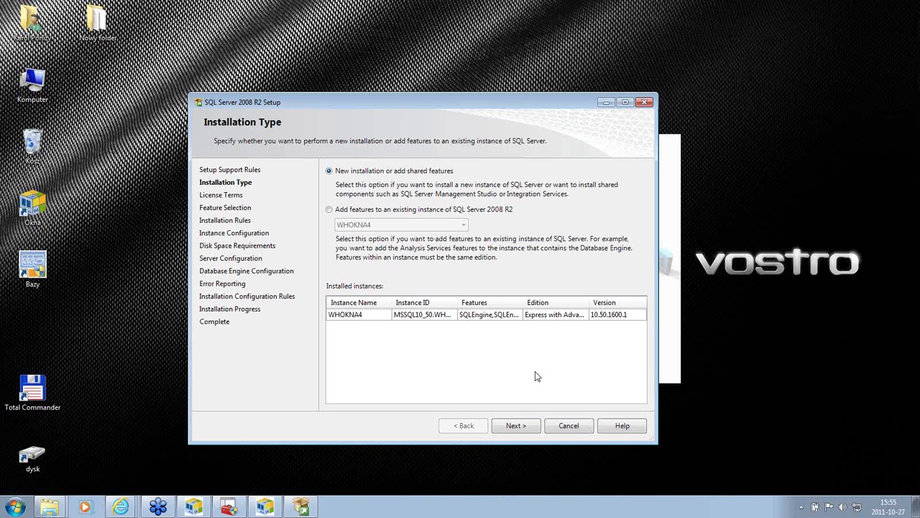
click(513, 426)
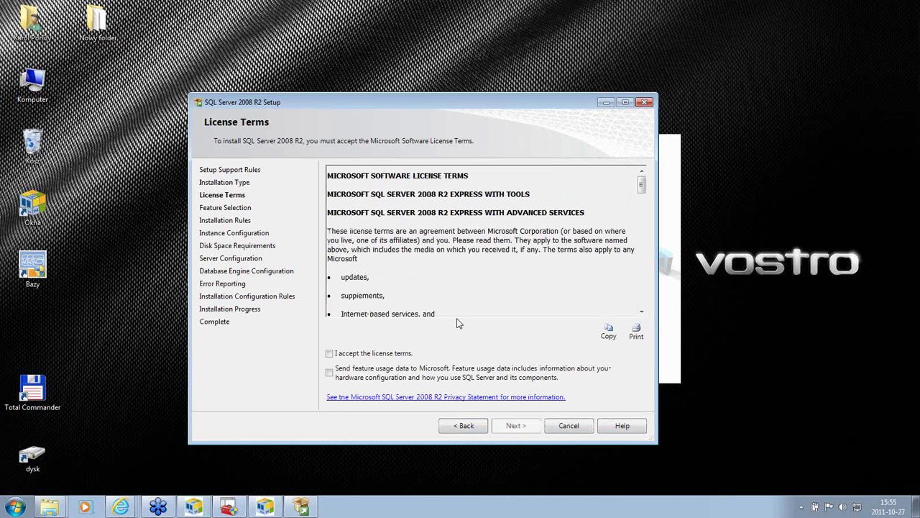
Step: Accept the SQL Server 2008 R2 Express license terms and continue
click(337, 355)
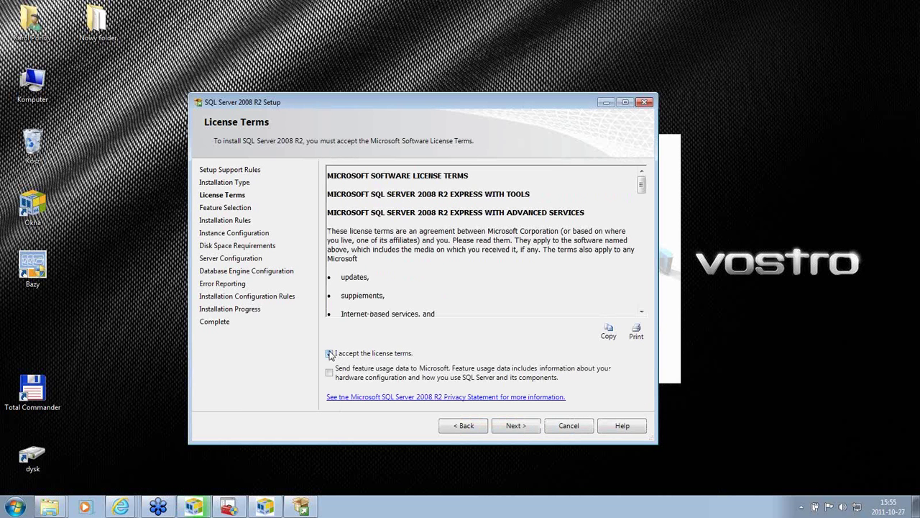
click(514, 427)
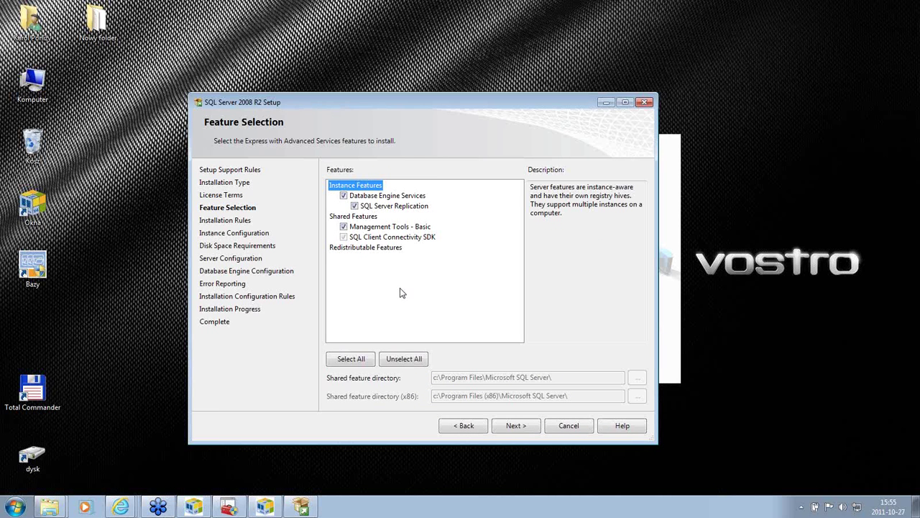
Step: Deselect Management Tools - Basic and SQL Server Replication, keeping only Database Engine Services
click(344, 227)
click(388, 207)
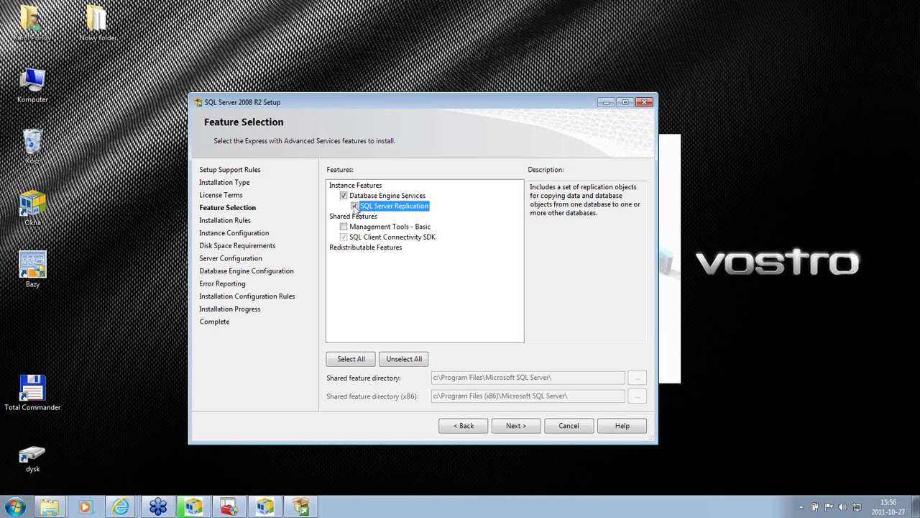
click(354, 206)
click(515, 427)
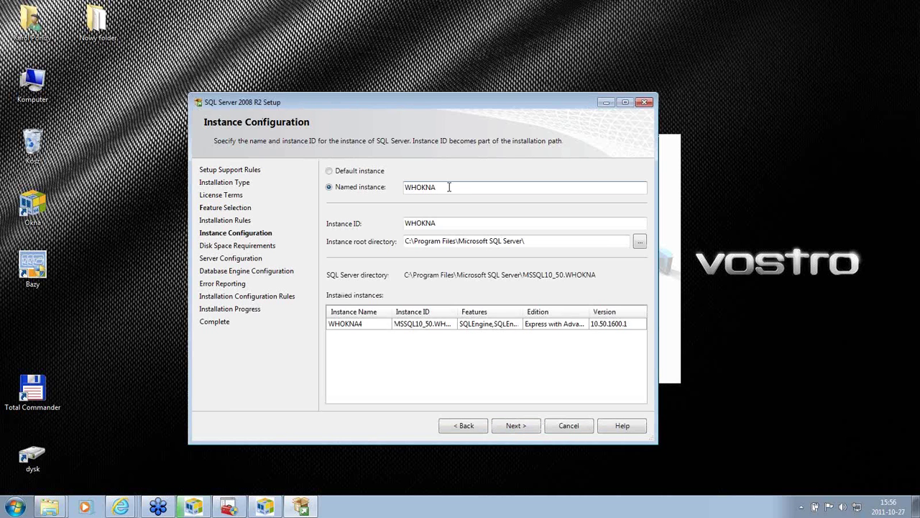
Step: Set both the named instance and the instance ID to SQL, then continue
click(676, 192)
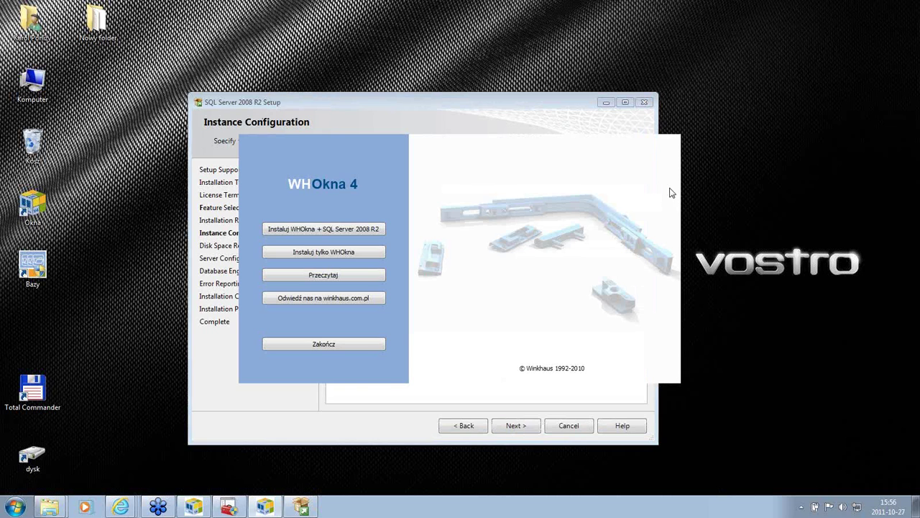
click(424, 110)
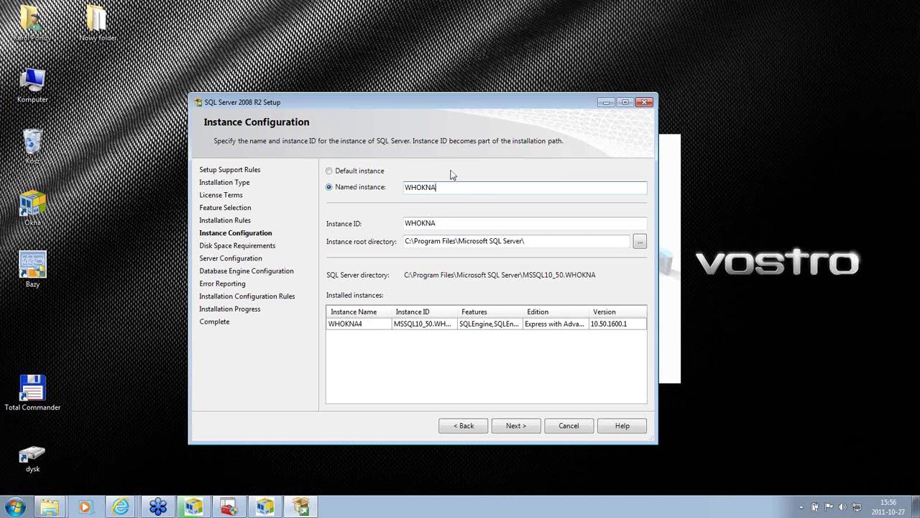
key(BackSpace)
key(BackSpace)
key(BackSpace)
key(BackSpace)
key(BackSpace)
key(BackSpace)
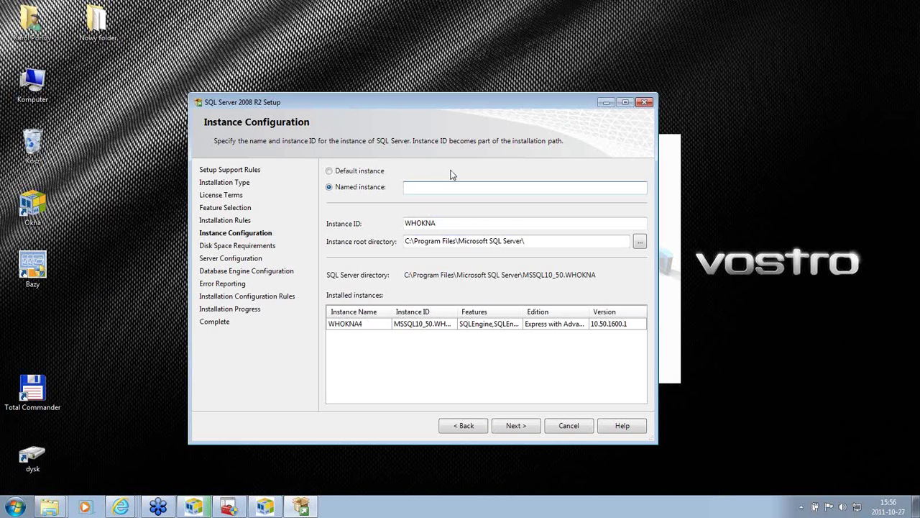
text(SQL)
key(Tab)
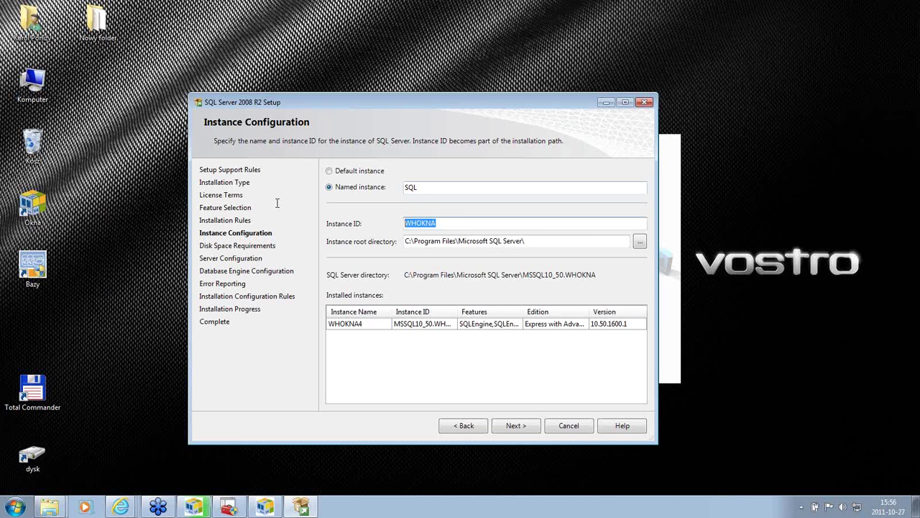
text(SQL)
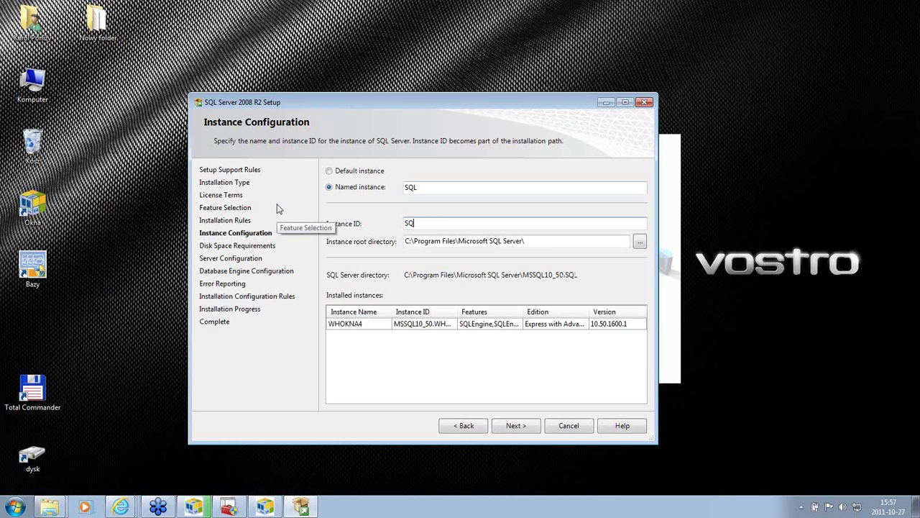
click(518, 425)
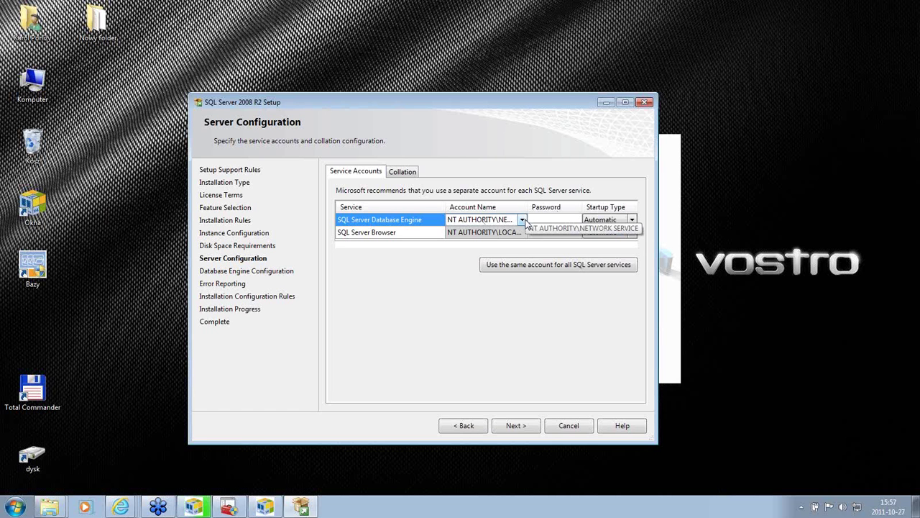
Step: Inspect the Database Engine service account name, password and startup type fields
click(589, 221)
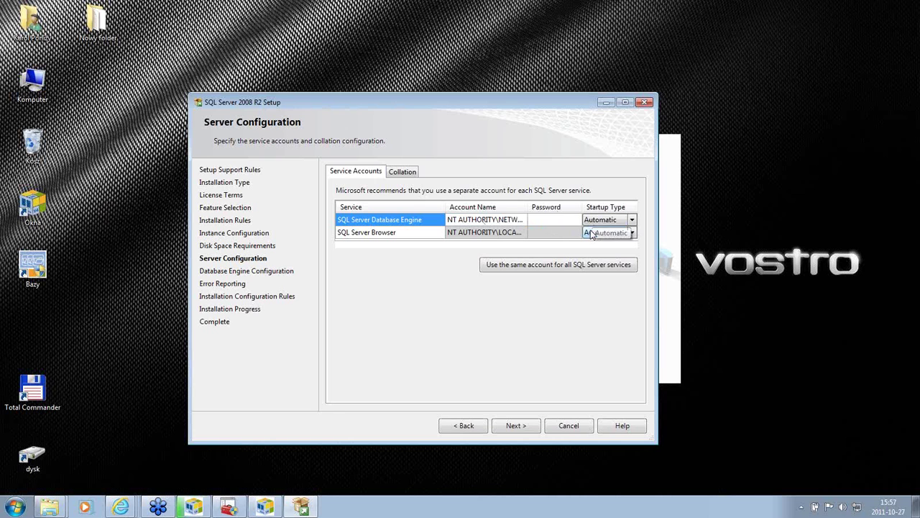
click(525, 224)
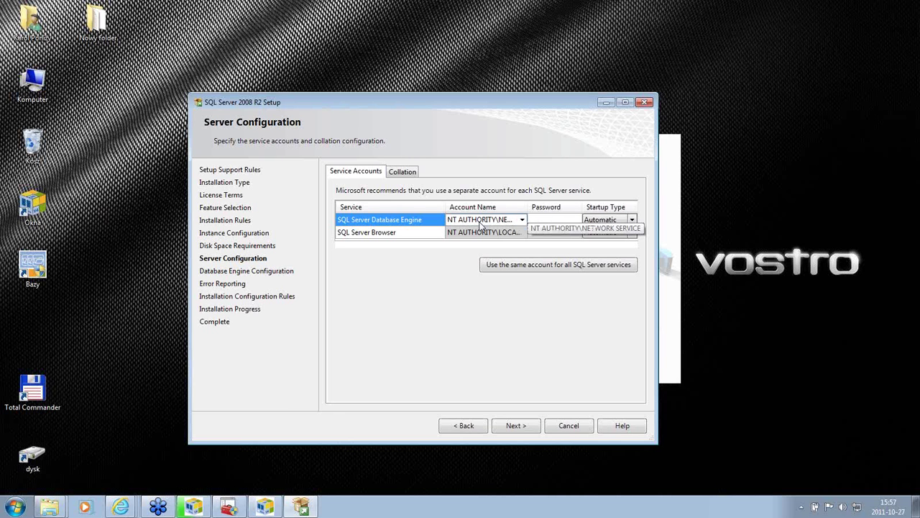
click(532, 224)
click(526, 219)
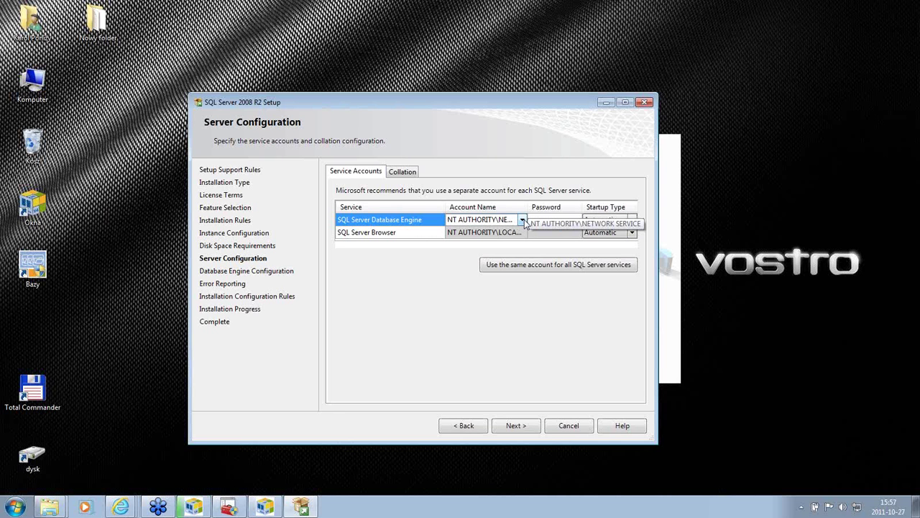
click(524, 221)
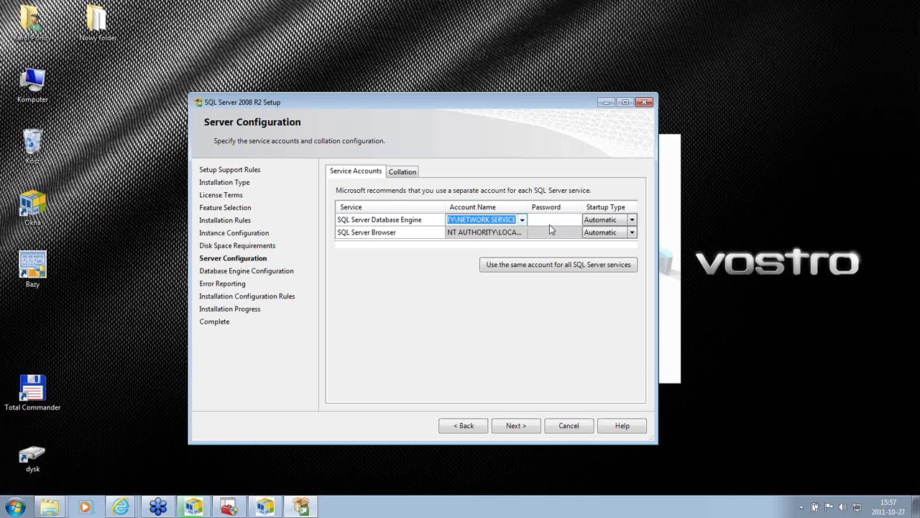
click(549, 224)
Step: Keep the SQL Server Browser startup type Automatic and continue
click(371, 235)
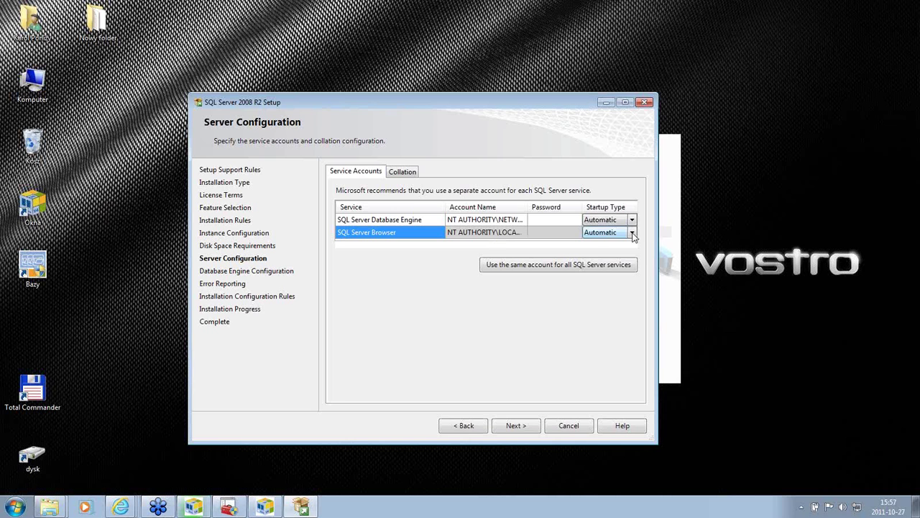
click(632, 232)
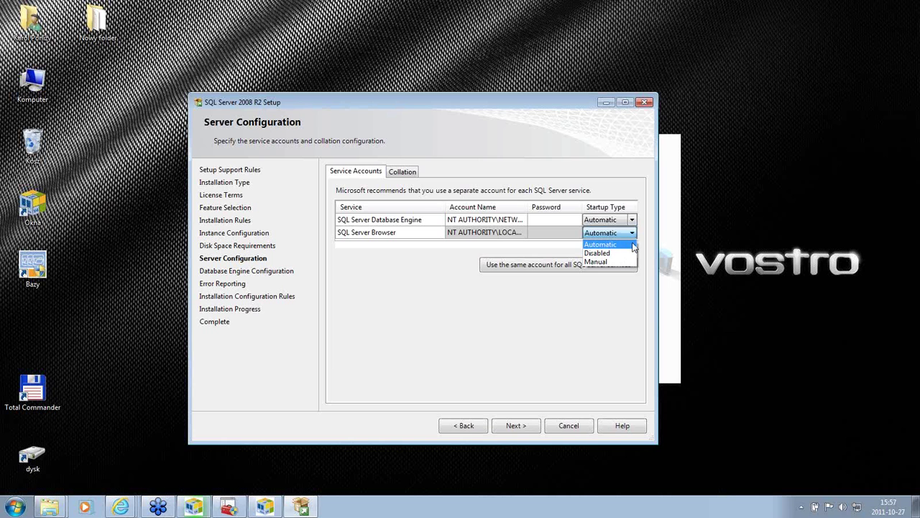
click(616, 245)
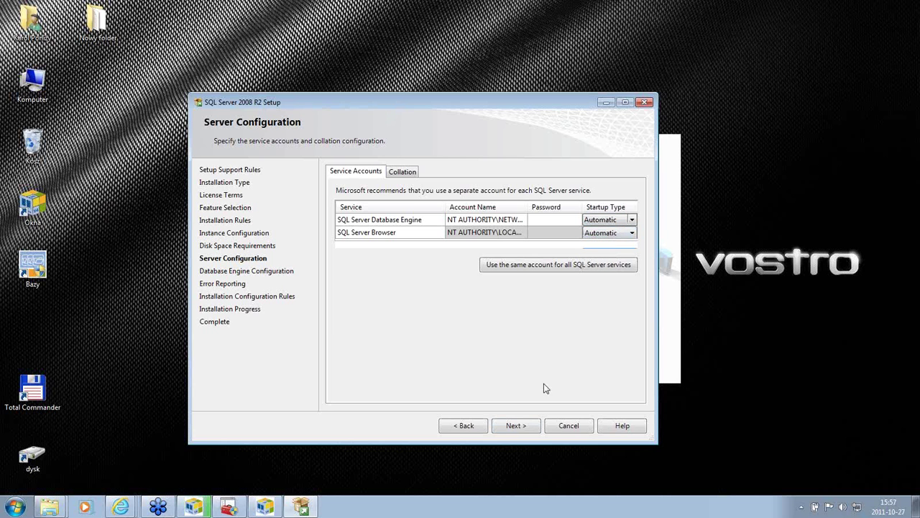
click(516, 425)
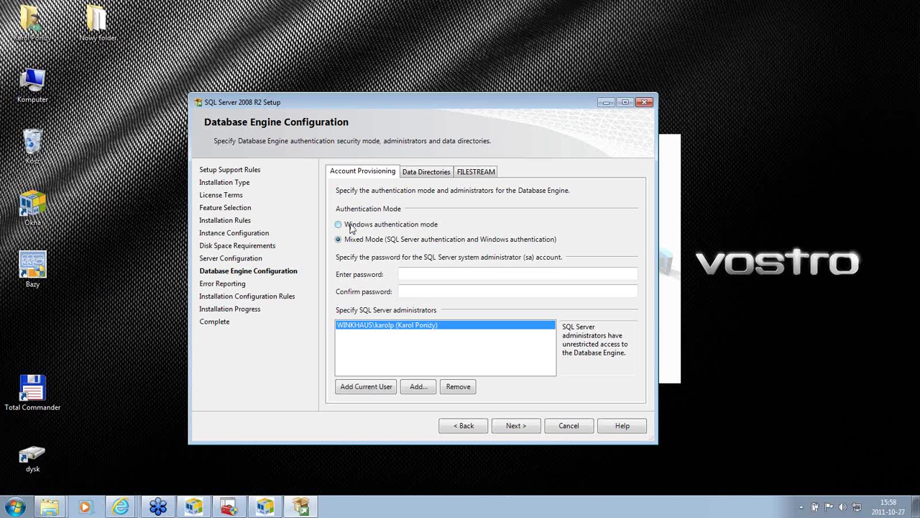
Step: Choose Mixed Mode authentication and enter a two-character sa password in both password fields
click(339, 225)
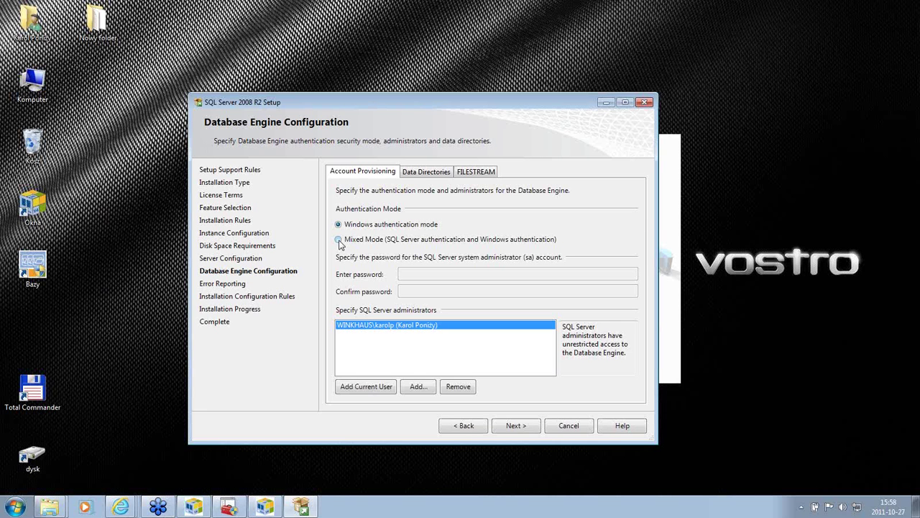
click(339, 240)
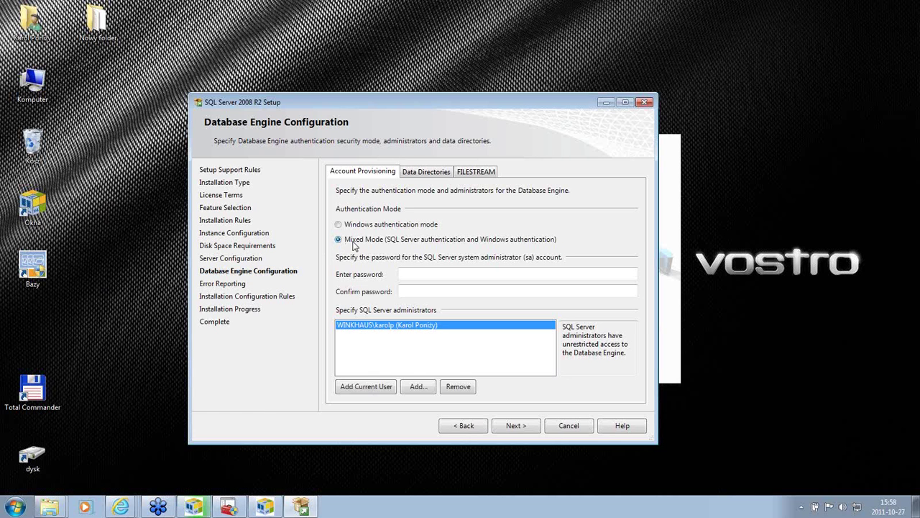
click(416, 273)
text(a)
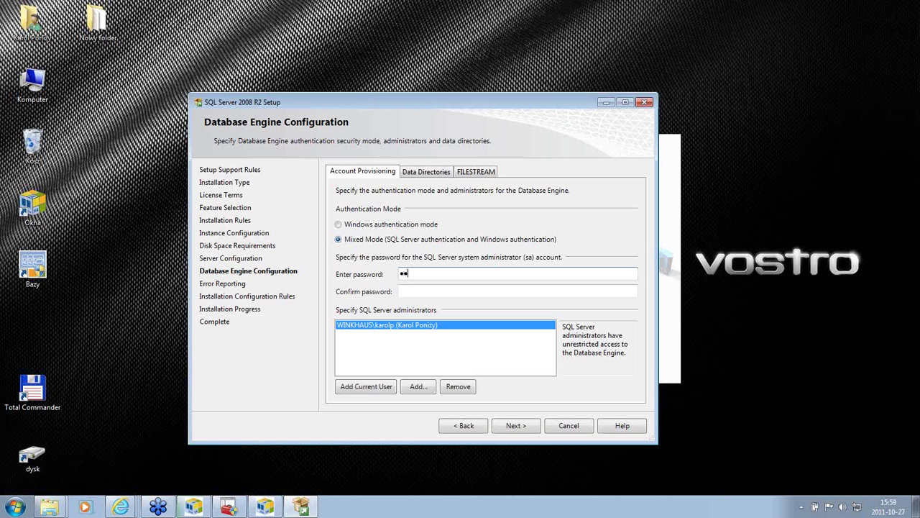
text(a)
click(409, 286)
text(aa)
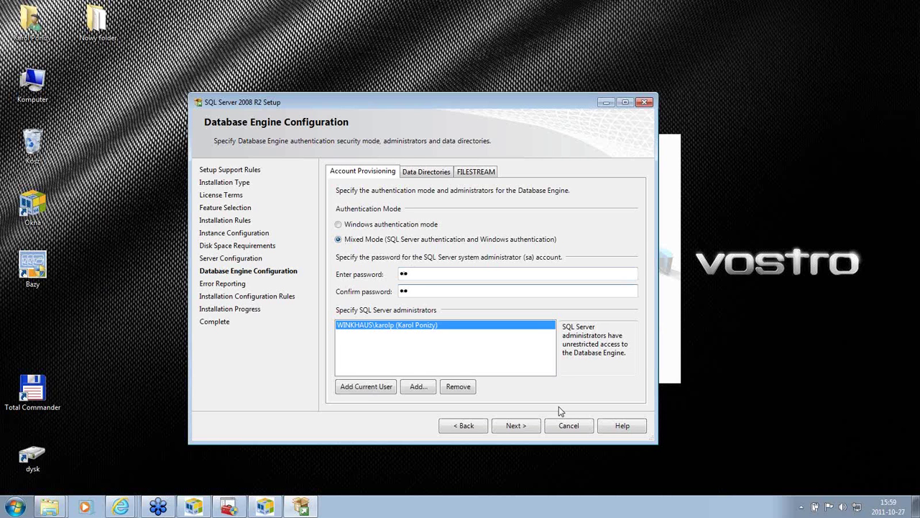
Step: Try to proceed and dismiss the error that the sa password fails strong-password requirements
click(514, 426)
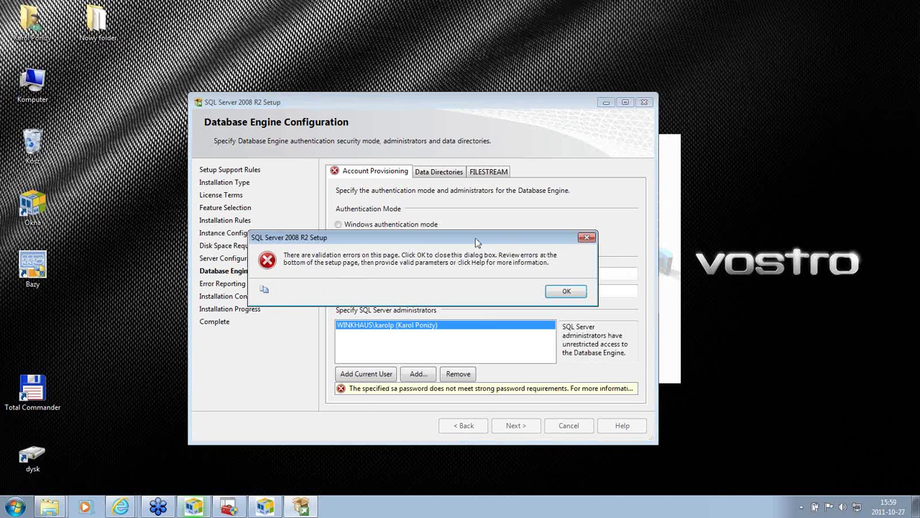
drag(479, 241, 443, 414)
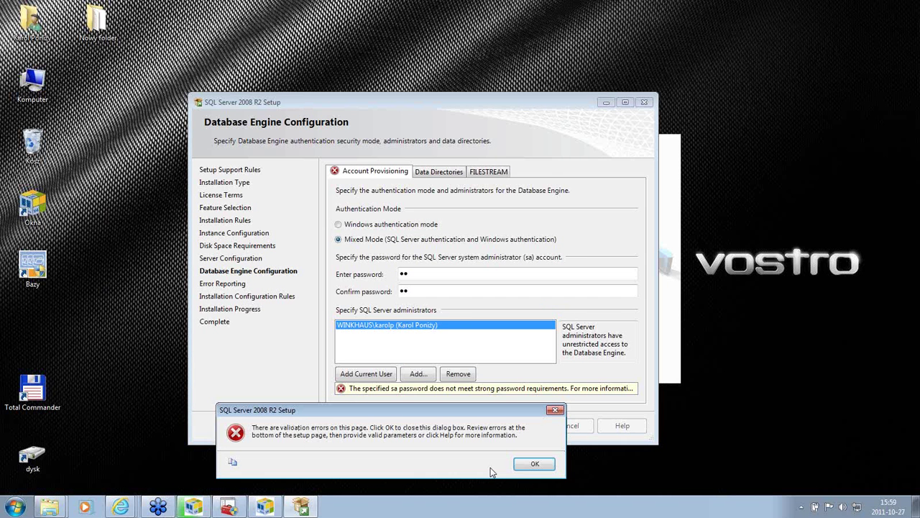
click(531, 465)
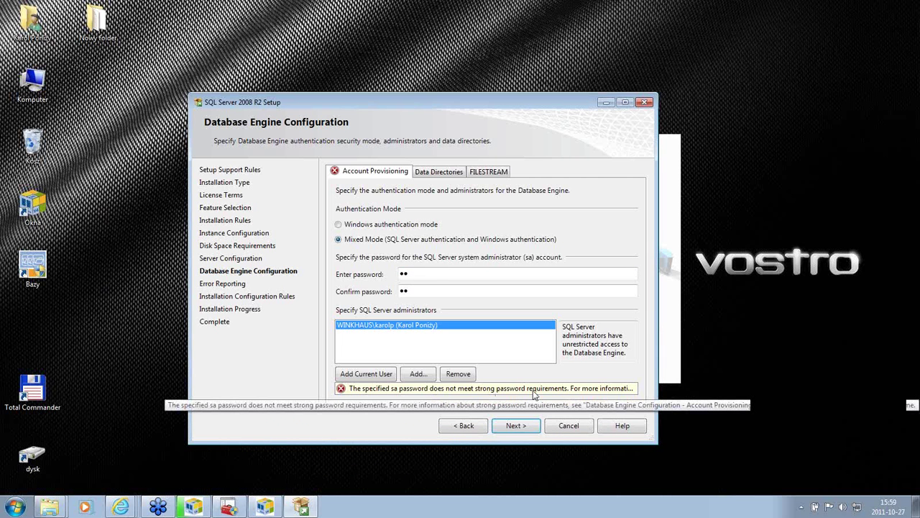
click(436, 273)
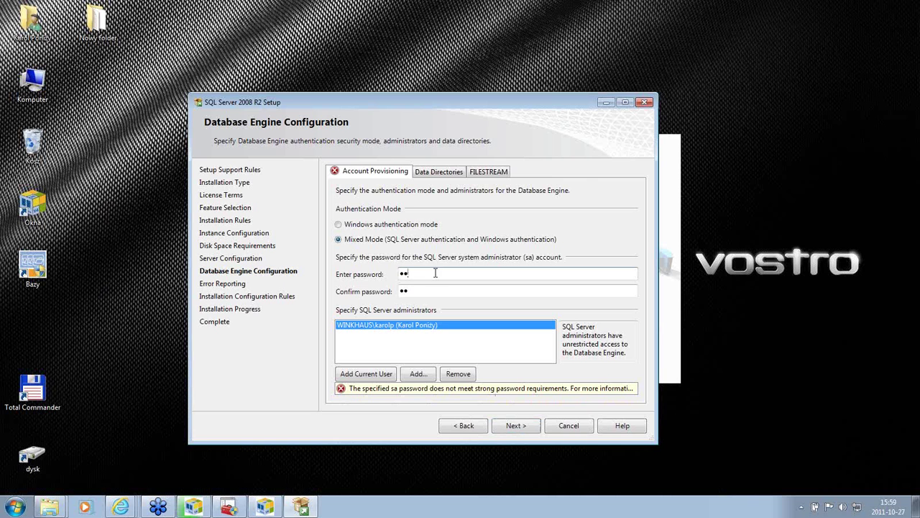
Step: Replace the sa password with a six-character one, skip adding administrators, and proceed to Error Reporting
drag(436, 273, 384, 274)
text(••••••)
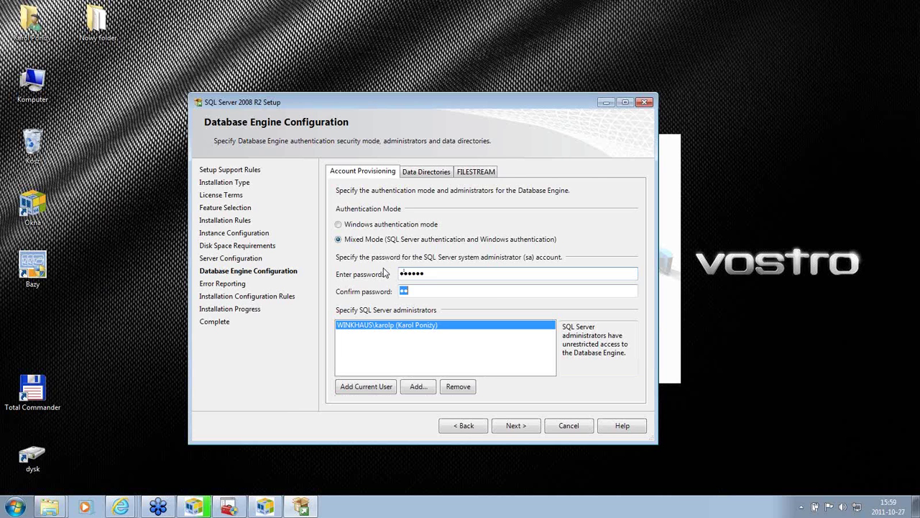
text(•••••)
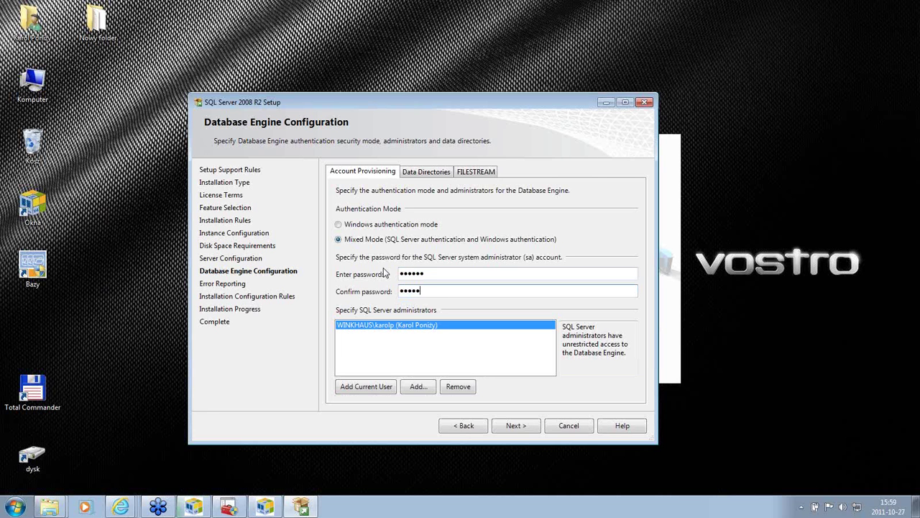
text(•)
click(417, 388)
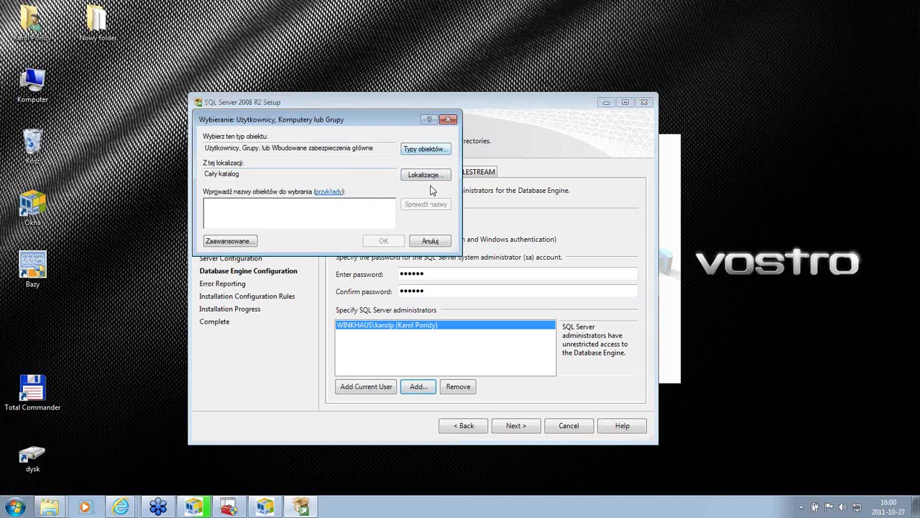
click(430, 241)
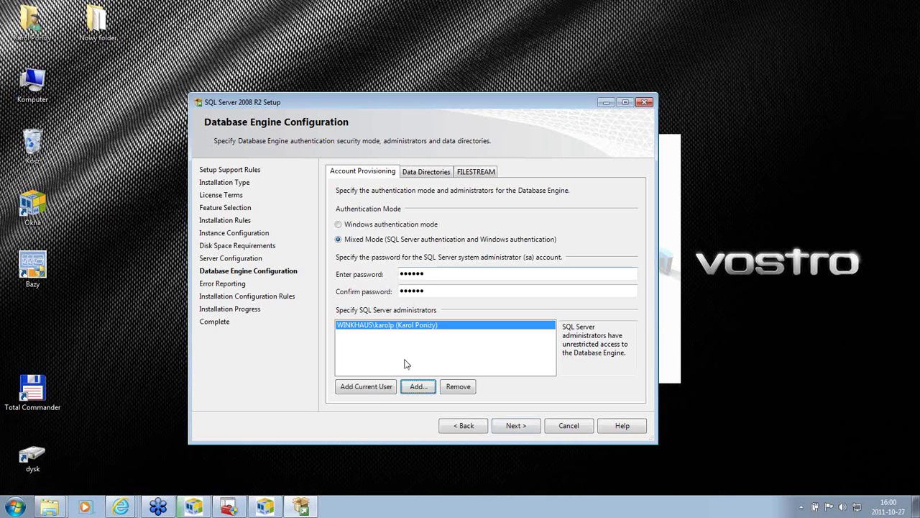
click(515, 427)
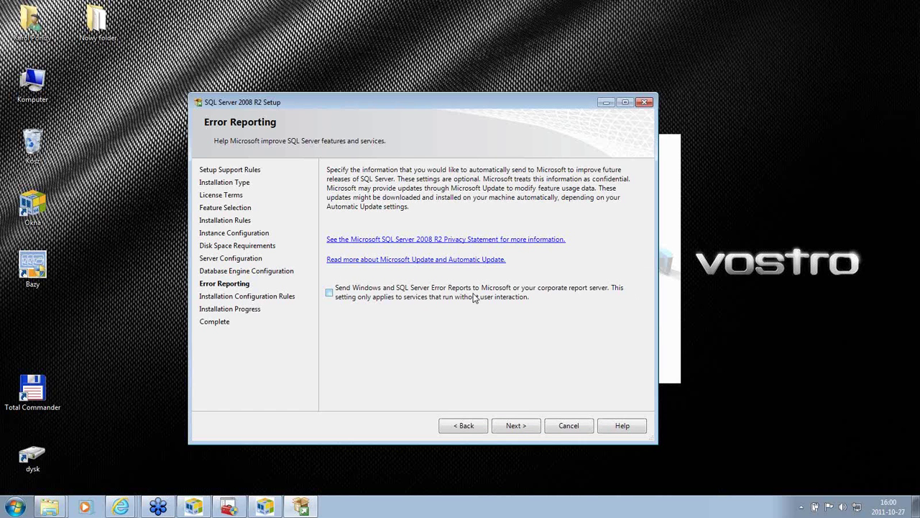
Step: Leave error reporting unticked and start the SQL Server installation
click(520, 427)
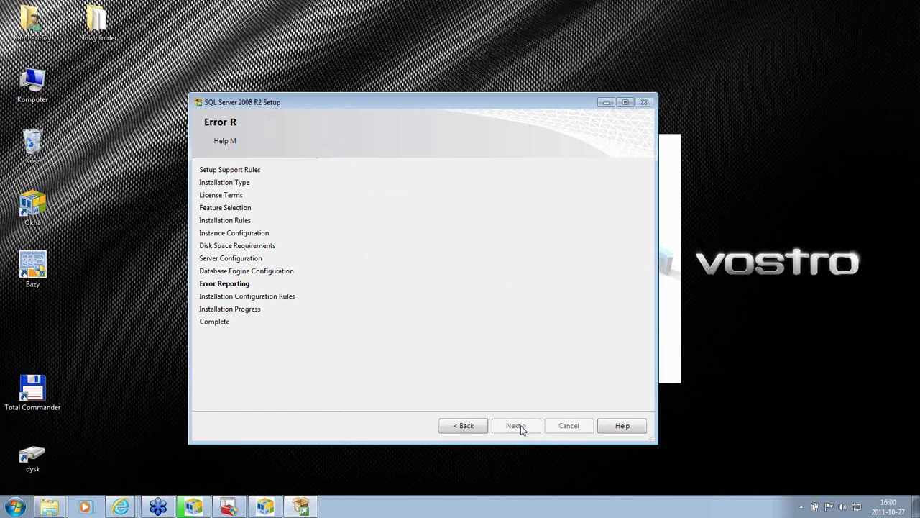
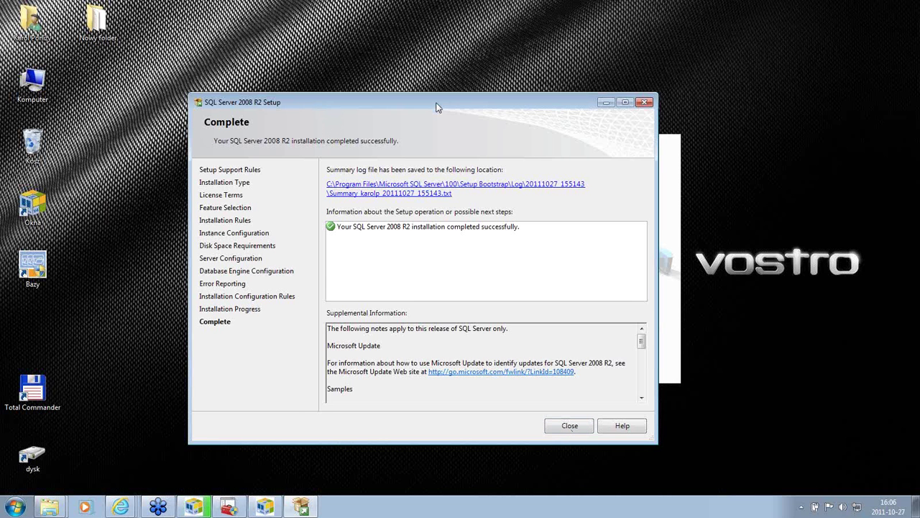
Step: Close the completed SQL Server 2008 R2 setup wizard, returning to the WHOkna 4 launcher
drag(437, 107, 433, 81)
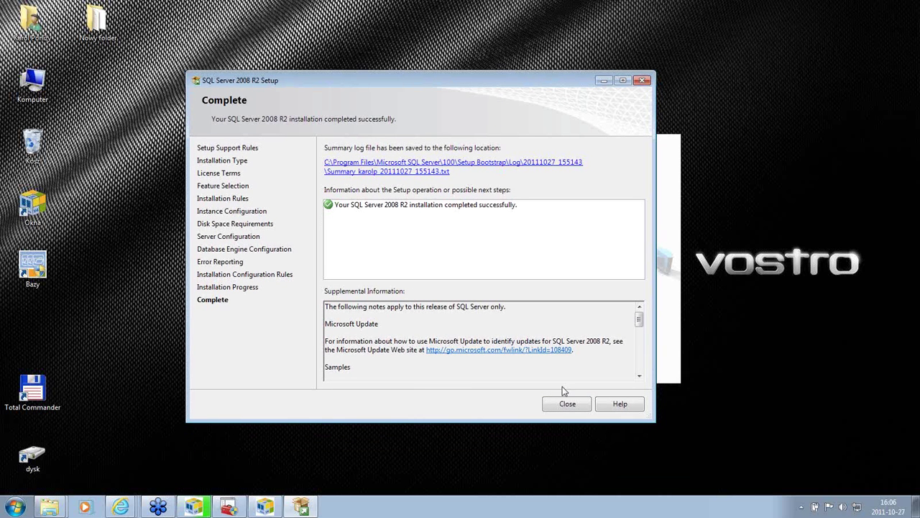
click(568, 404)
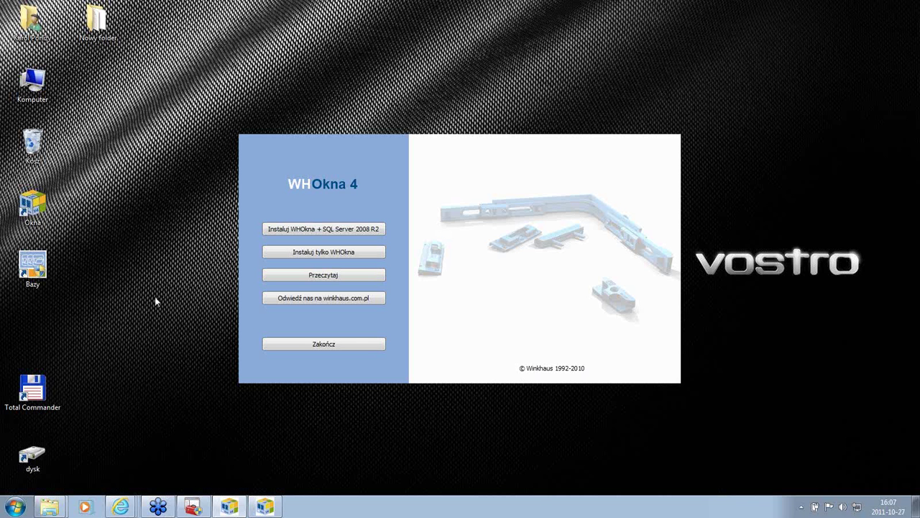
Step: Finish the WHOkna 4 installer with 'Uruchom WH Okna 4 teraz' checked to launch WHOkna 4
click(331, 346)
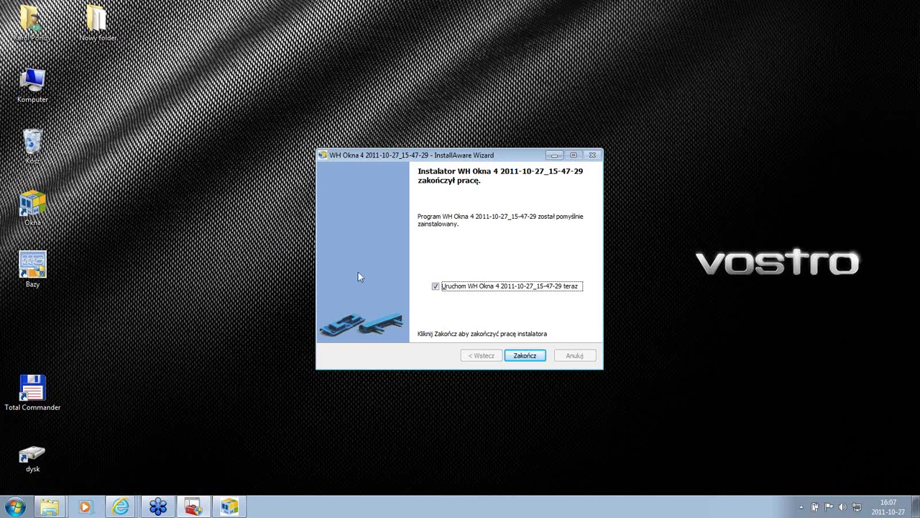
click(533, 358)
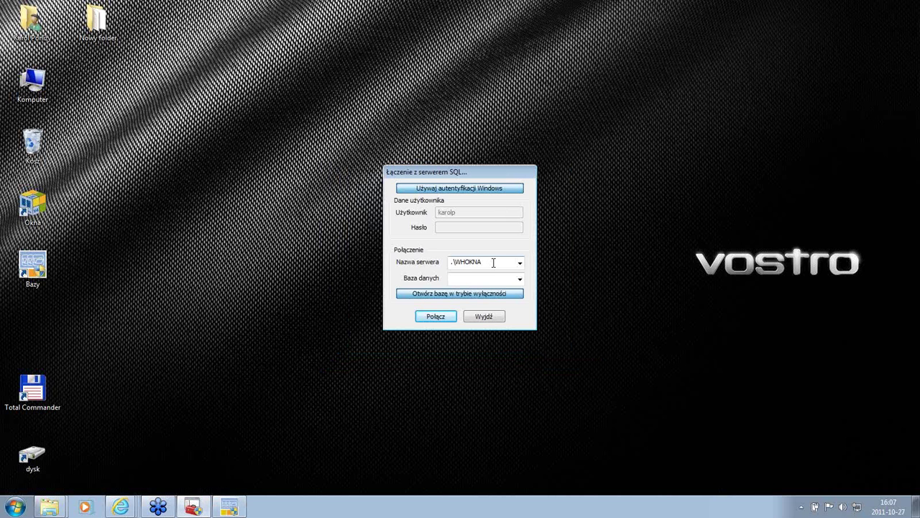
Step: Try listing databases on server .\WHOKNA, then move the stalled connection dialog aside
double_click(493, 263)
click(490, 263)
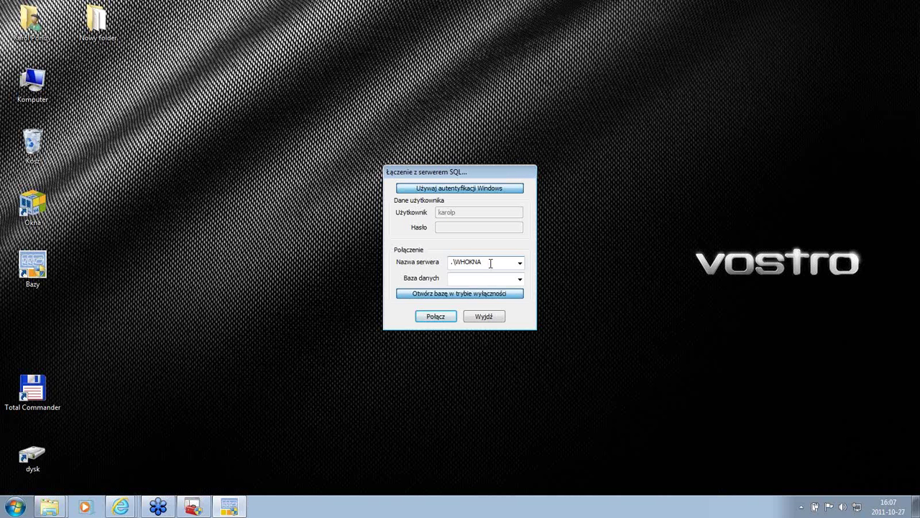
click(519, 279)
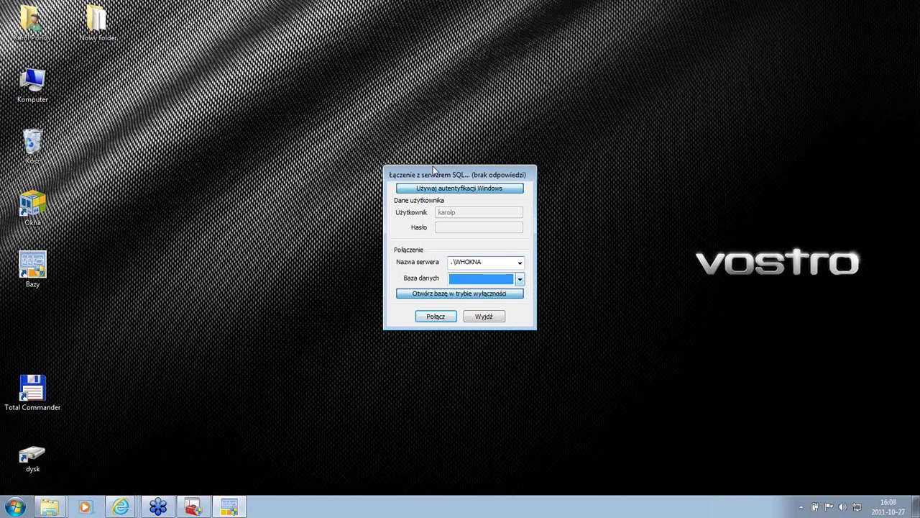
drag(446, 175, 334, 144)
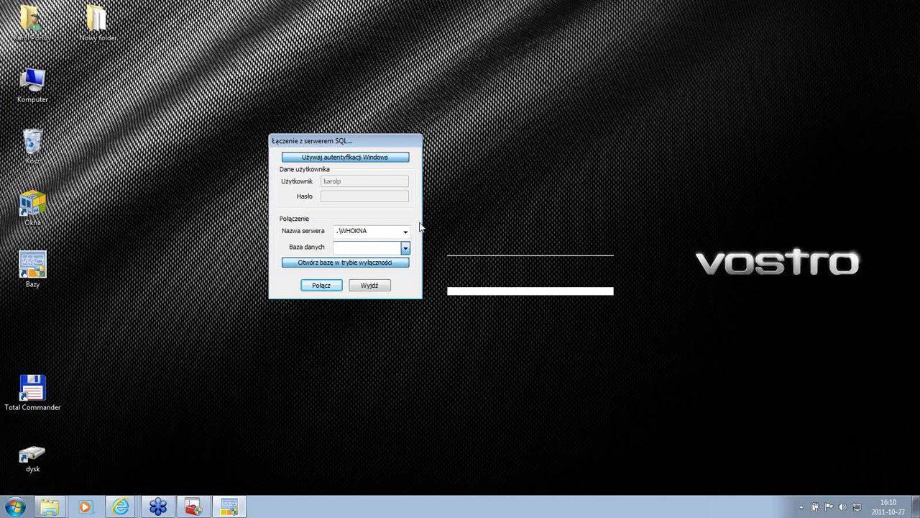
Step: Search the Start menu for 'usł' and open the Usługi (Services) console
key(super)
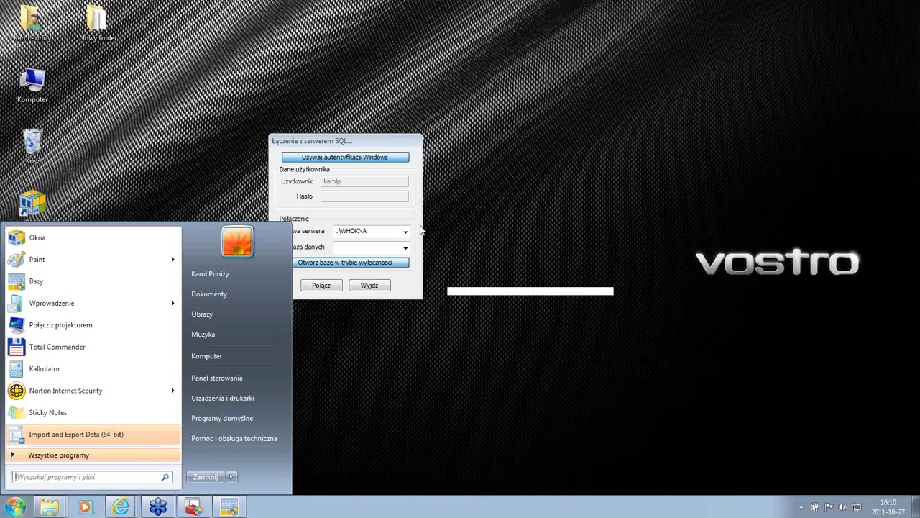
click(421, 230)
key(super)
text(U)
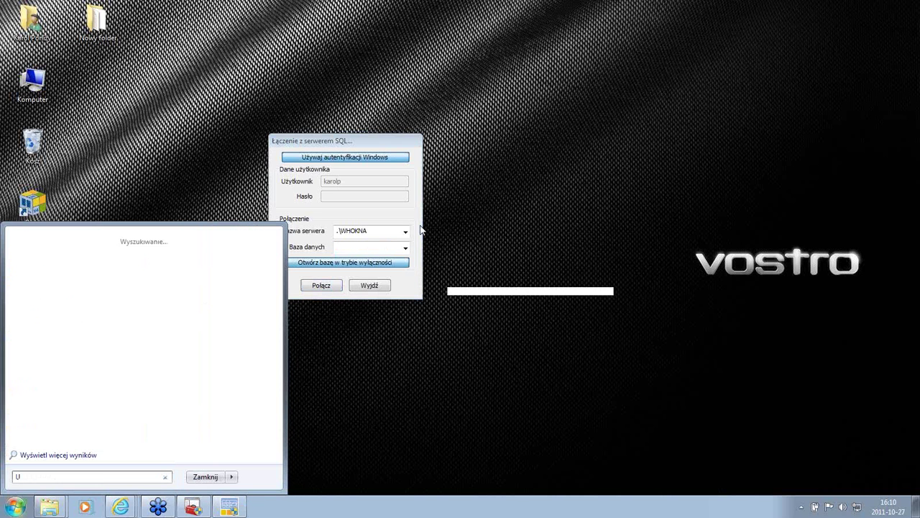
text(sług)
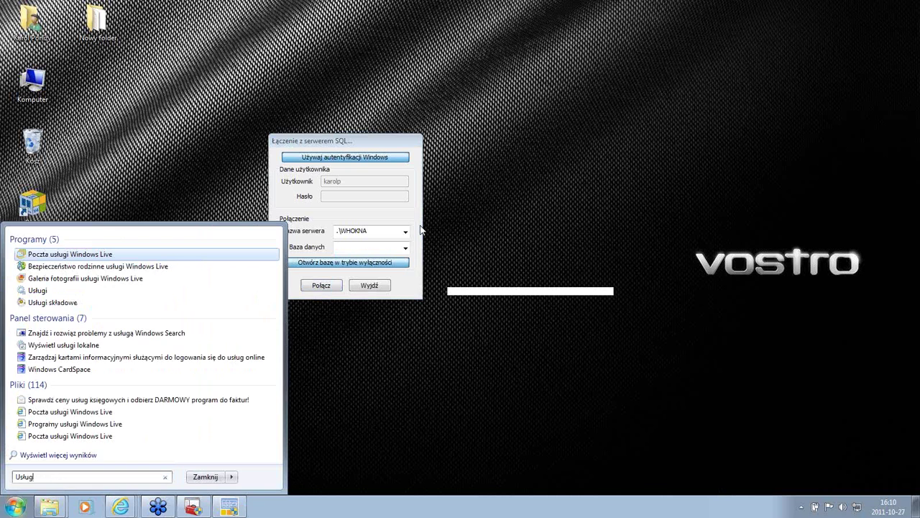
key(Escape)
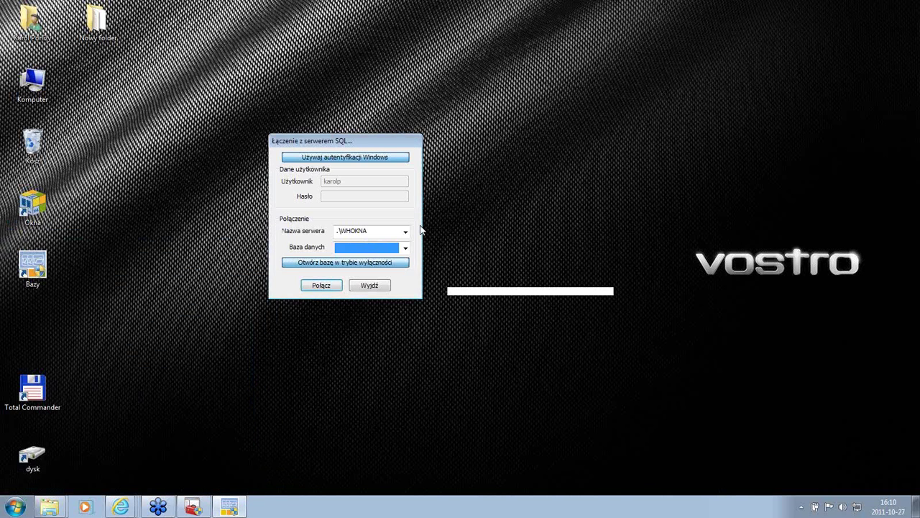
key(super)
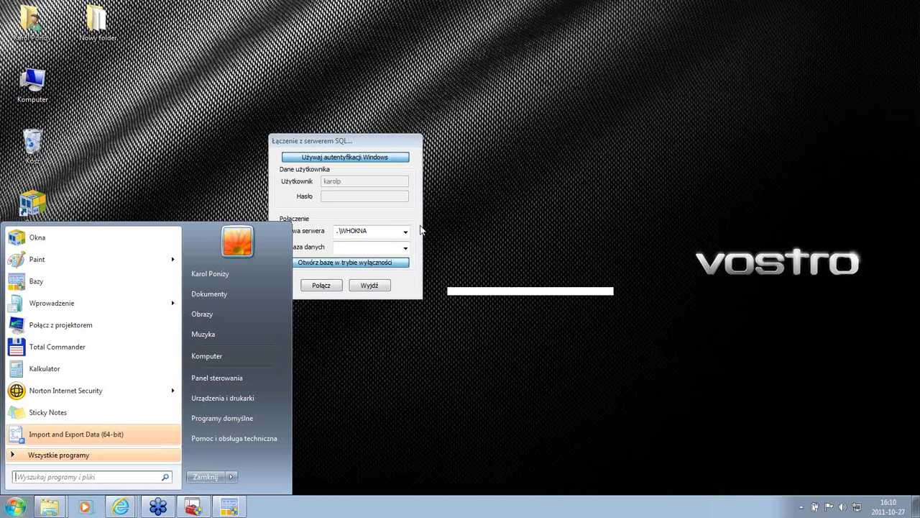
text(usł)
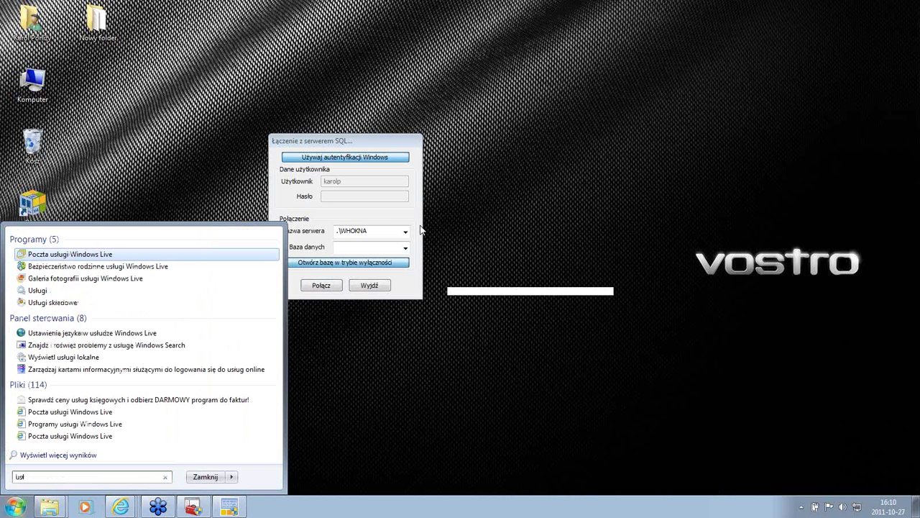
key(Down)
key(Down)
key(Down)
key(Return)
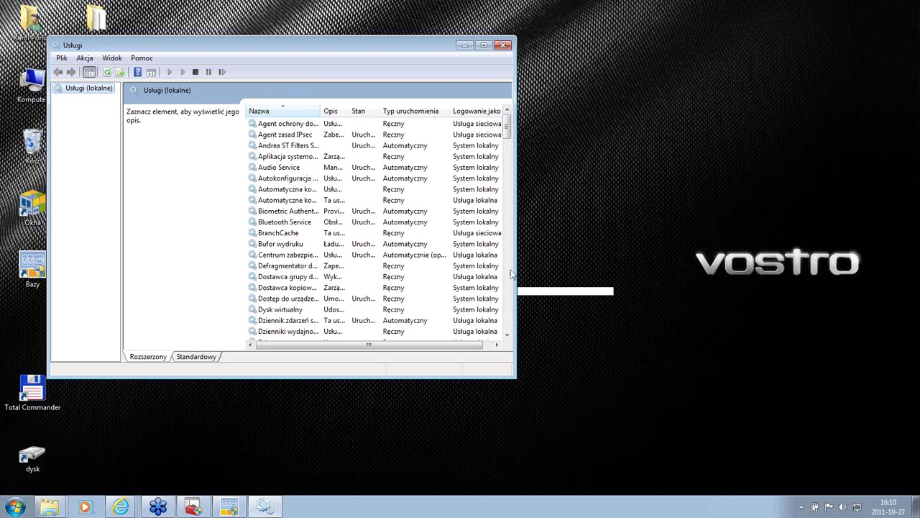
Step: Widen service names to check SQL Server and Agent services for instances SQL and WHOKNA4, then minimize Services
scroll(510, 274, down, 15)
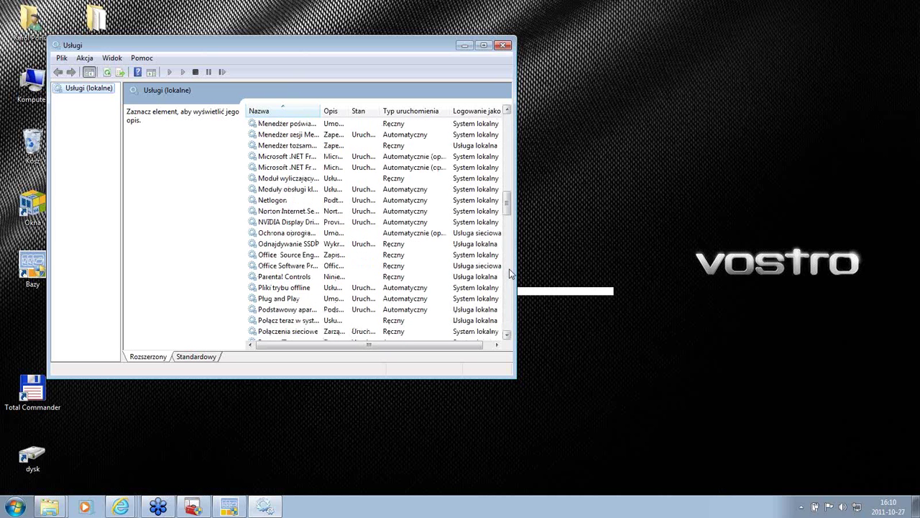
scroll(510, 273, down, 7)
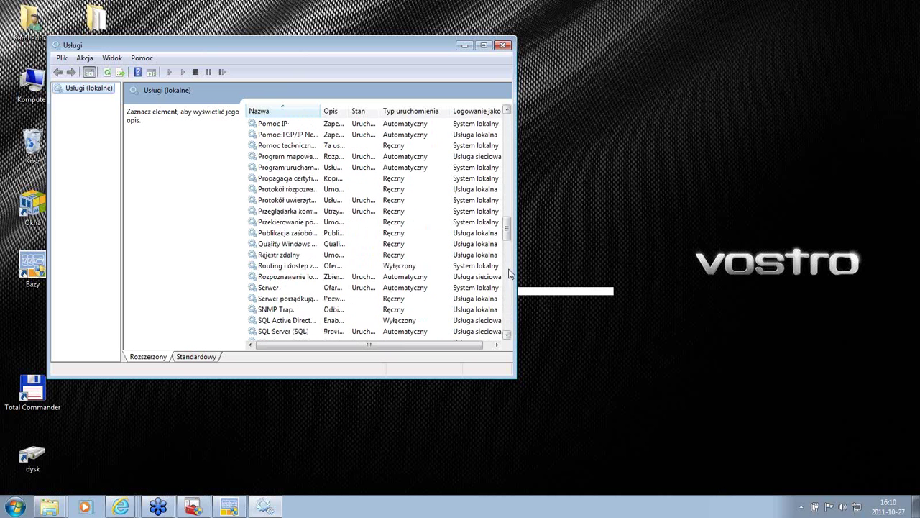
scroll(508, 232, down, 2)
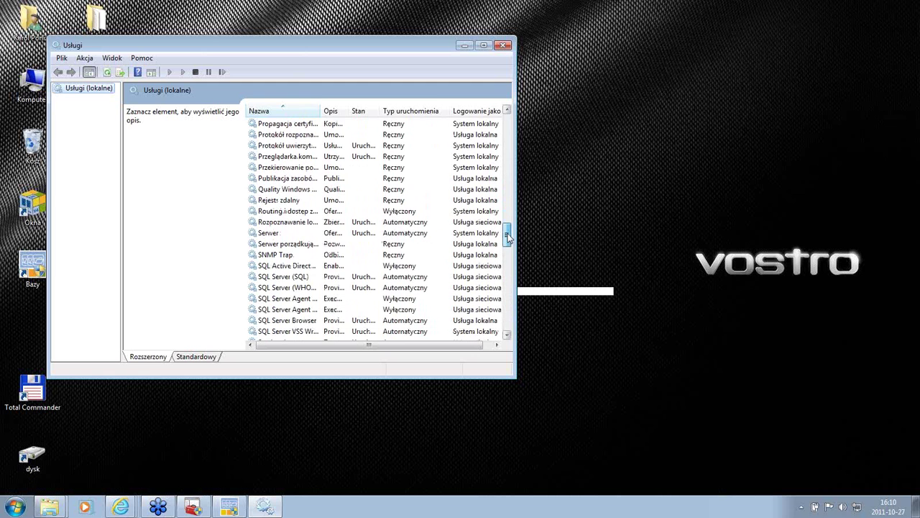
drag(320, 111, 365, 116)
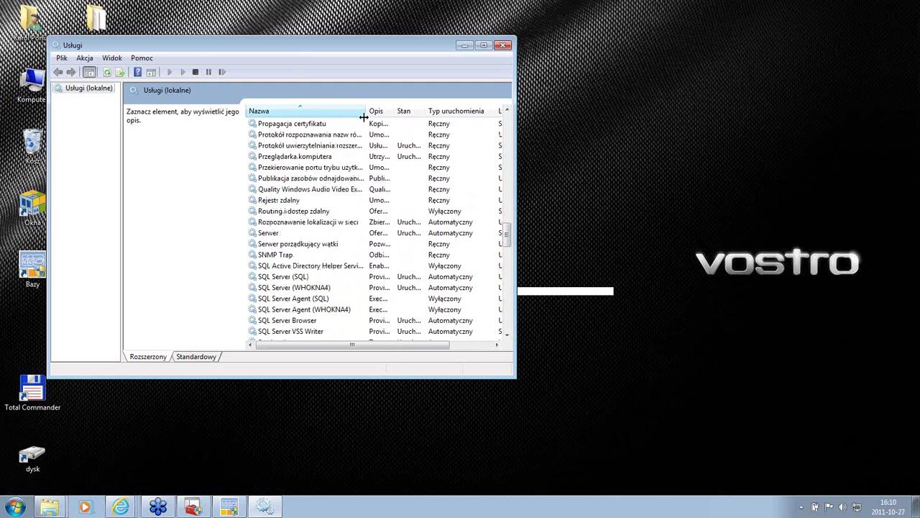
click(289, 279)
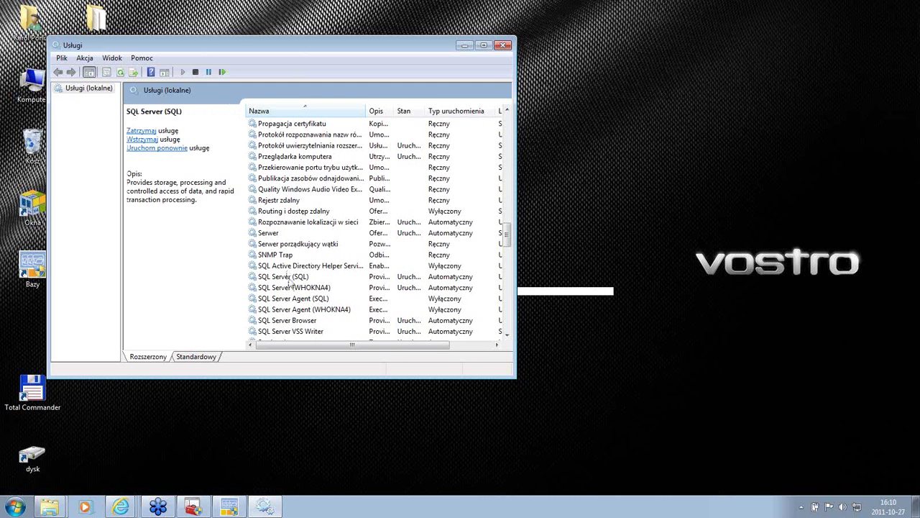
click(287, 289)
click(286, 300)
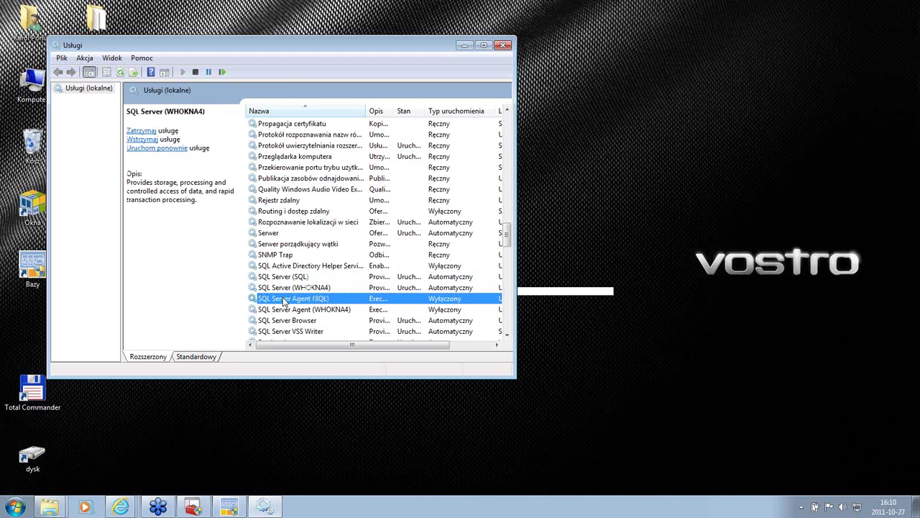
click(286, 310)
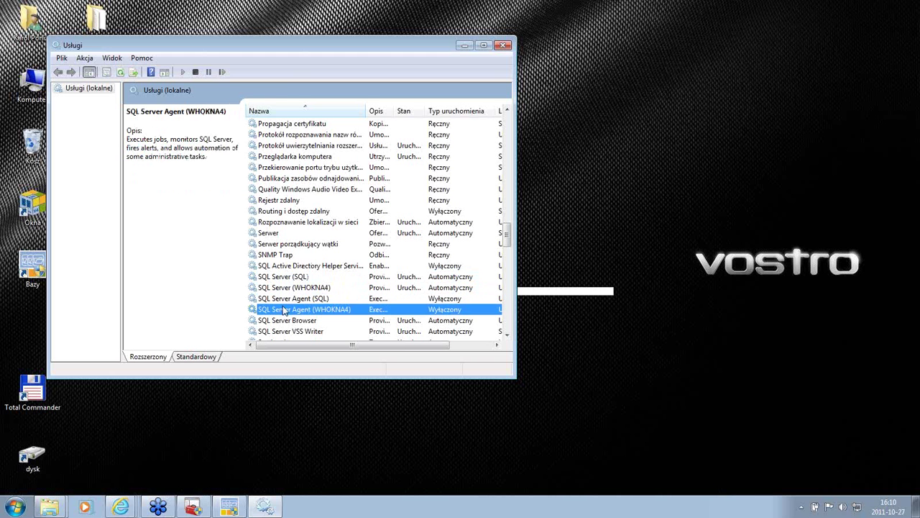
click(464, 46)
click(384, 234)
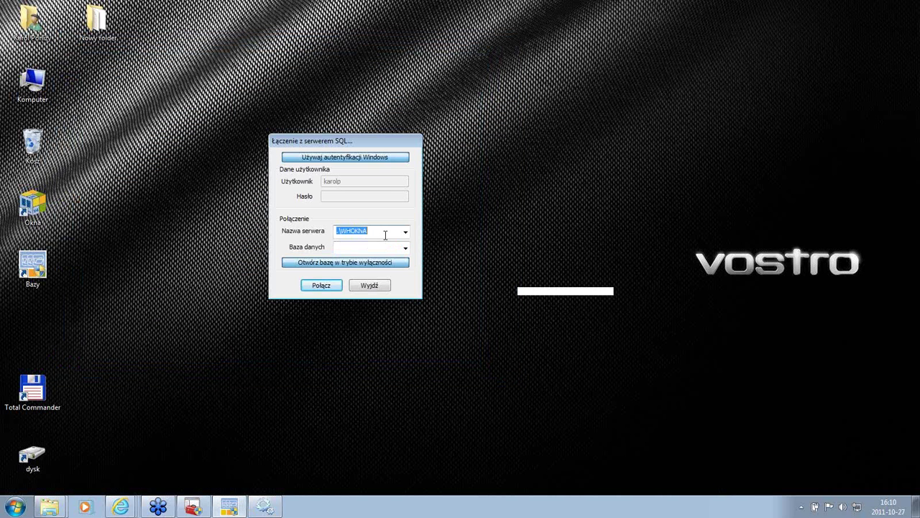
Step: Change the server name to .\SQL and choose <Nowa baza> as the database
click(384, 234)
key(BackSpace)
key(BackSpace)
key(BackSpace)
key(BackSpace)
key(BackSpace)
key(BackSpace)
text(SQL)
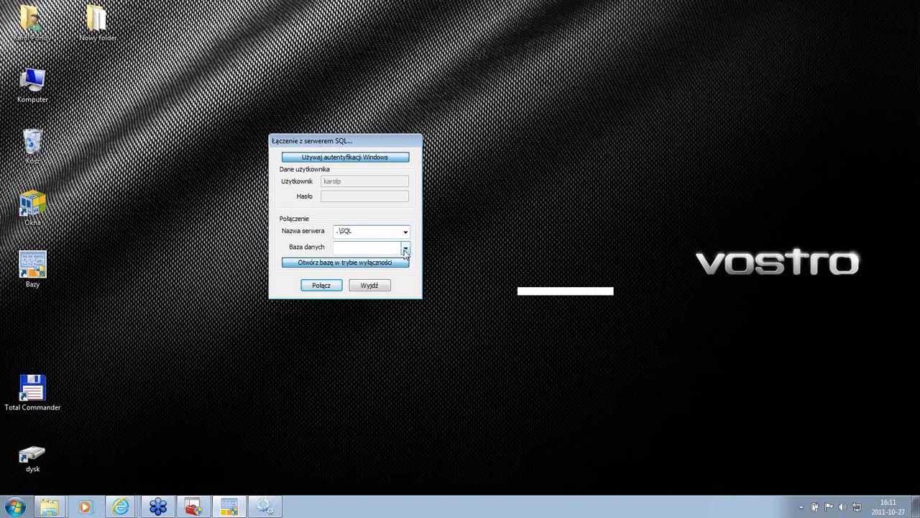
click(405, 249)
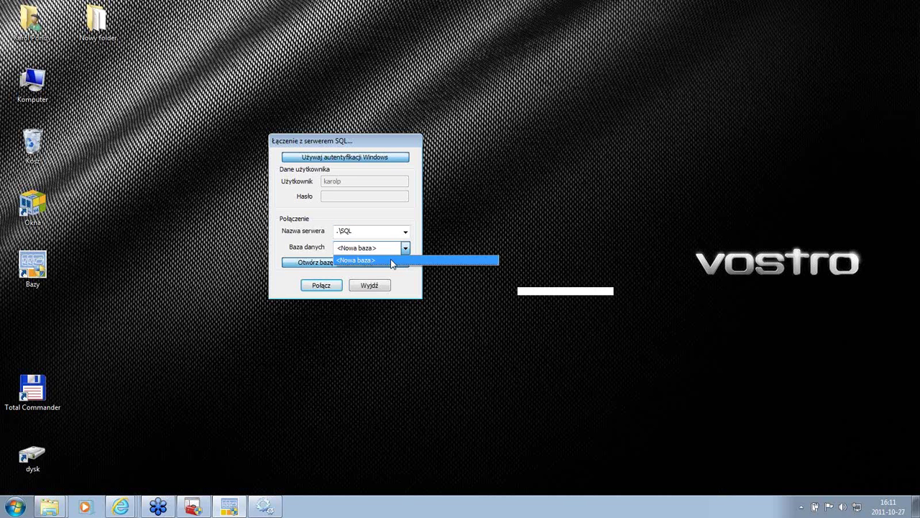
click(392, 261)
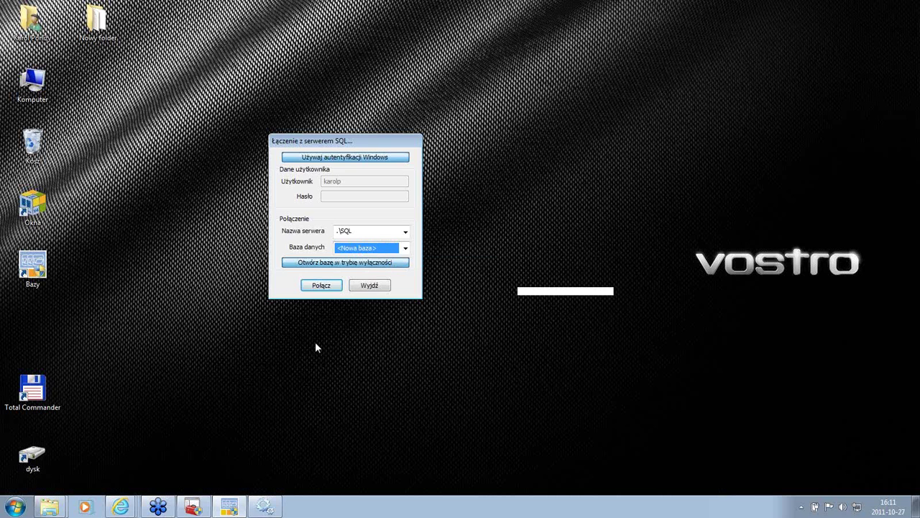
click(264, 508)
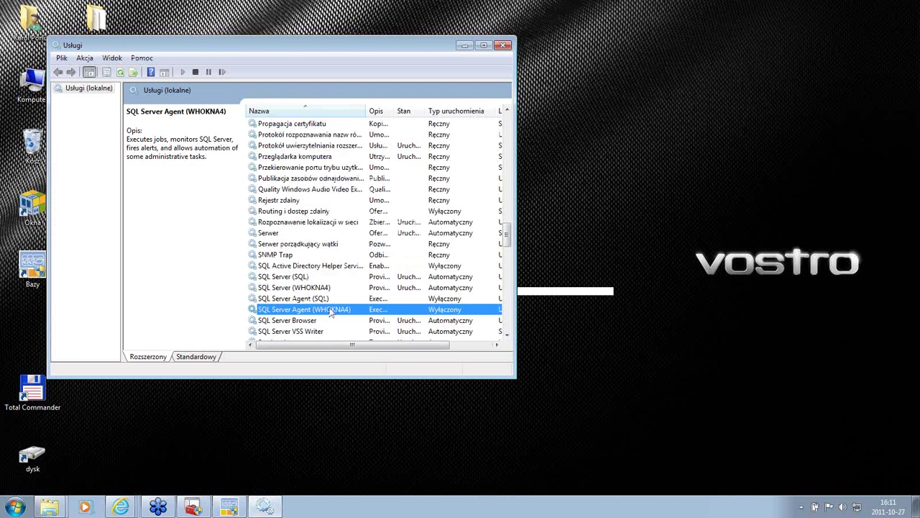
Step: Recheck the SQL Server (WHOKNA4) and SQL Server Agent (SQL) services, then minimize Services
click(314, 289)
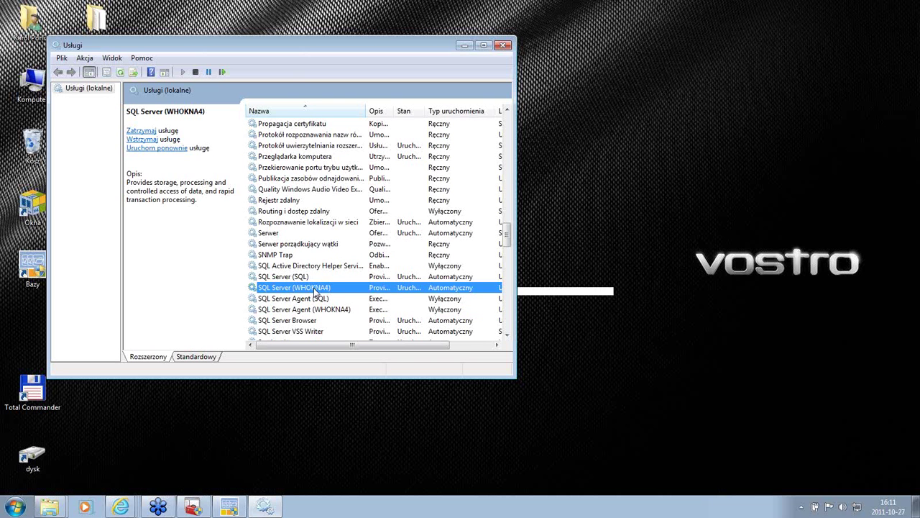
click(319, 299)
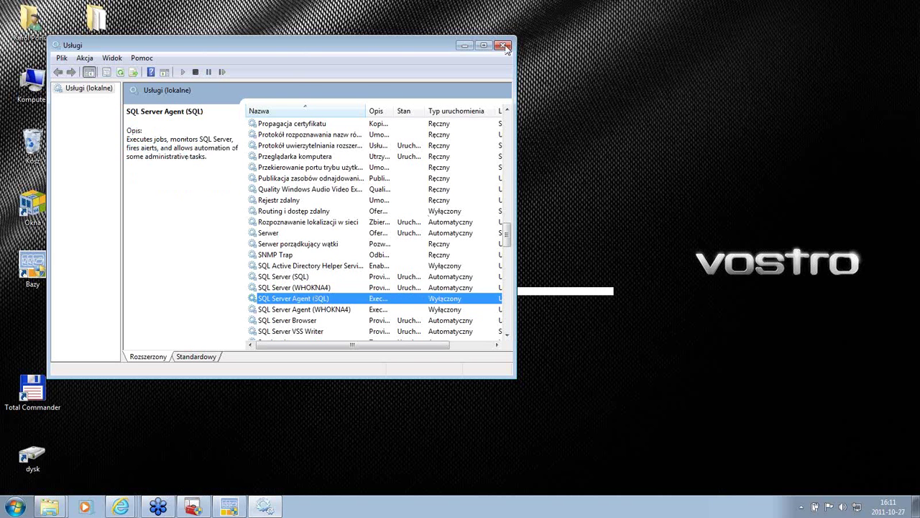
click(465, 46)
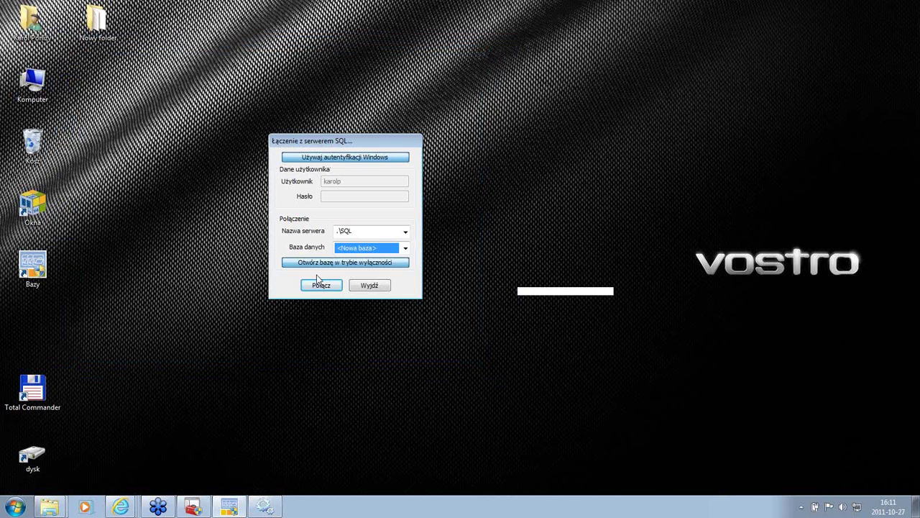
Step: Browse in Explorer to Backup (D:)\4238\program, showing its 31 items
key(super+e)
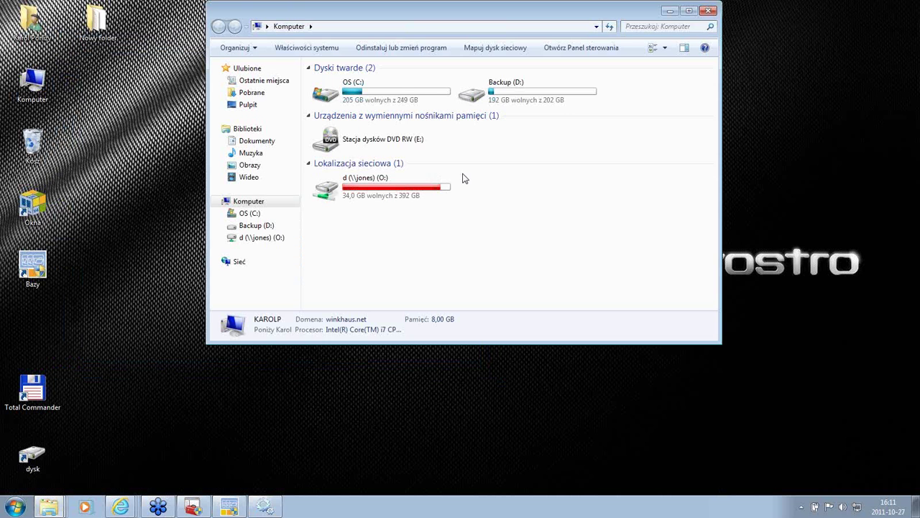
double_click(542, 92)
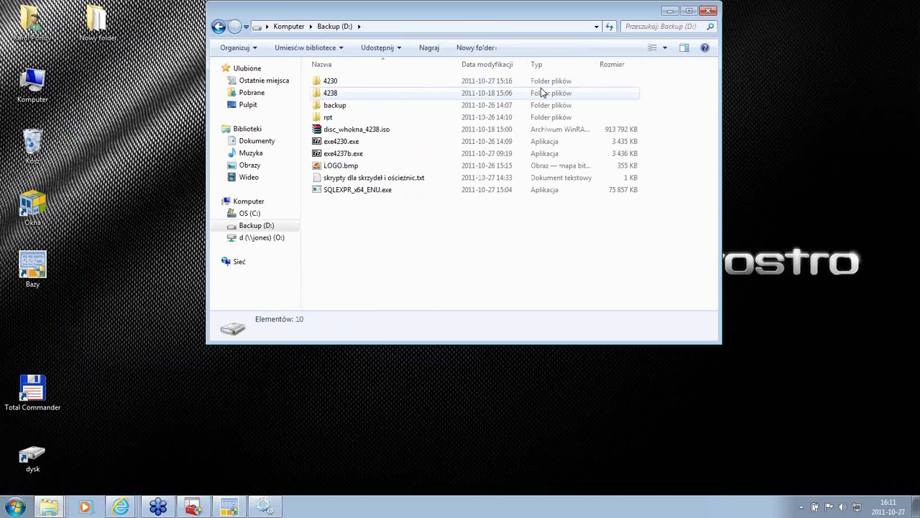
double_click(385, 93)
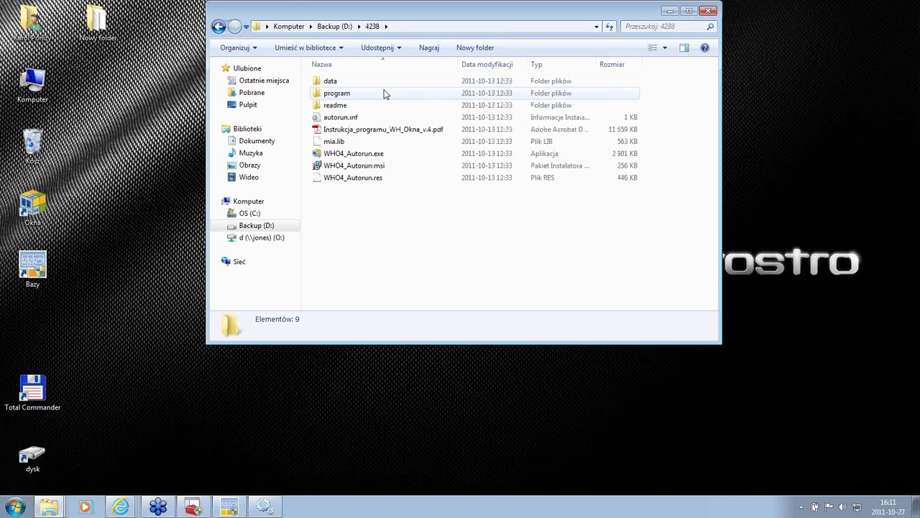
double_click(382, 95)
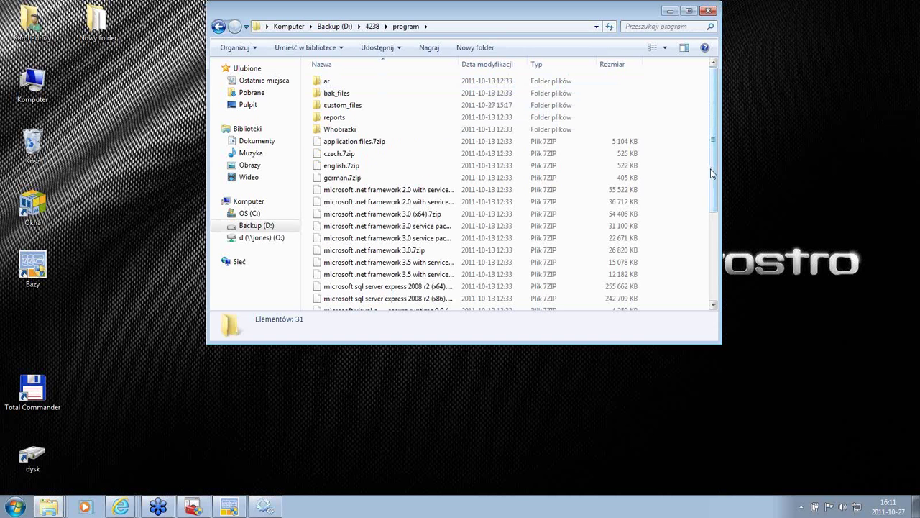
drag(709, 166, 709, 284)
scroll(713, 230, up, 3)
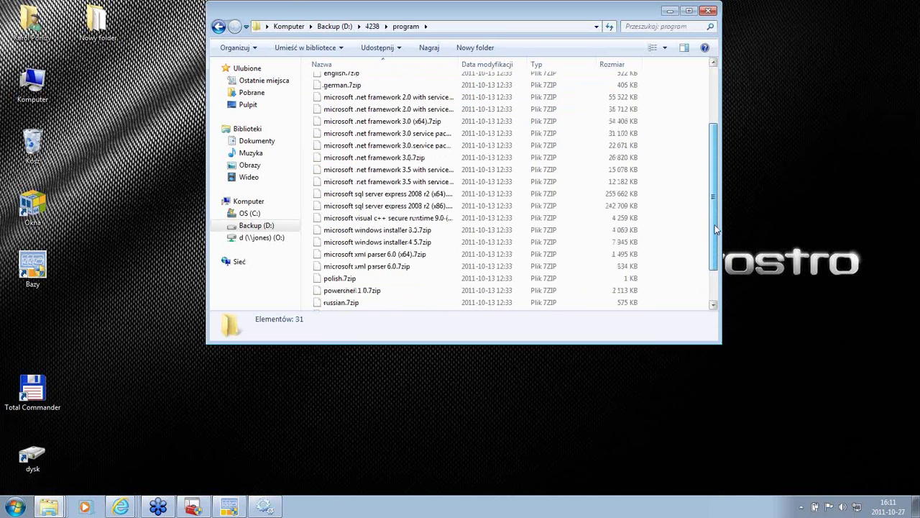
scroll(719, 193, up, 3)
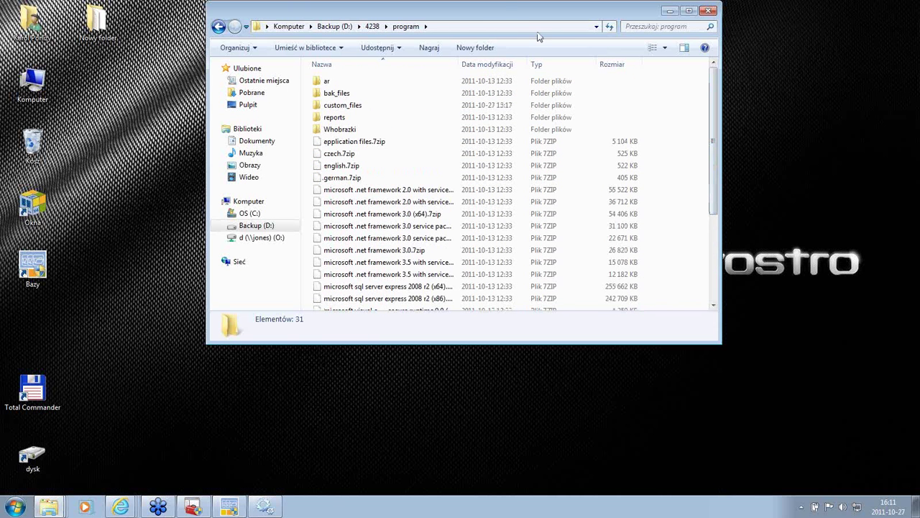
Step: Reposition Explorer and widen the Nazwa column to show full .NET and SQL Server archive names
drag(503, 14, 449, 94)
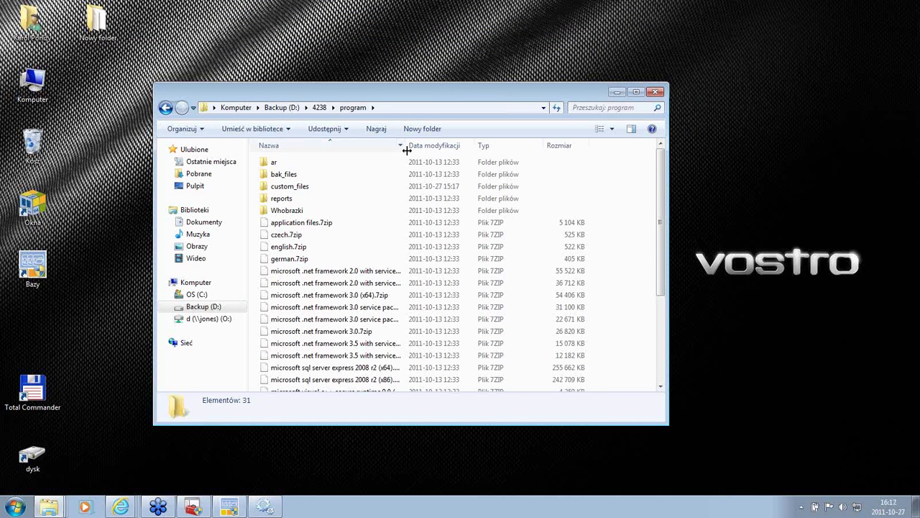
drag(407, 150, 460, 153)
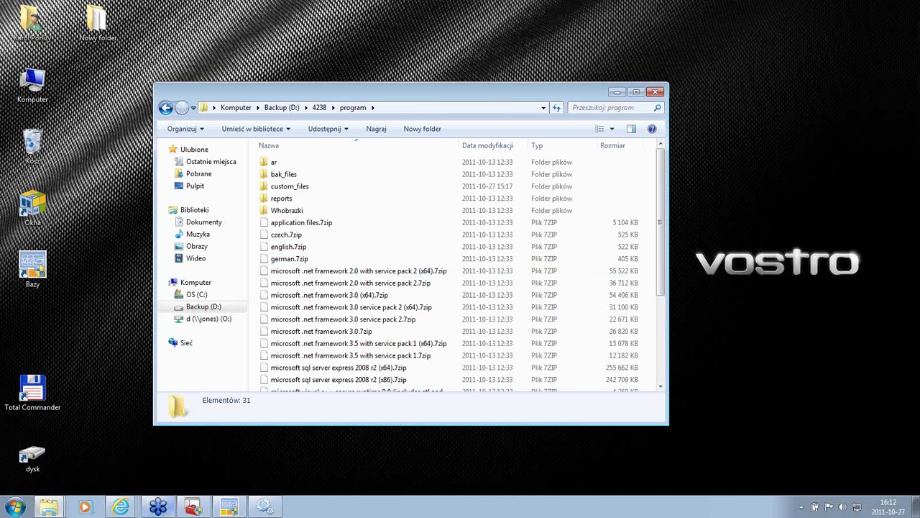
Step: Open Programs and Features from Control Panel and scroll to the Microsoft SQL Server 2008 R2 entries
click(15, 508)
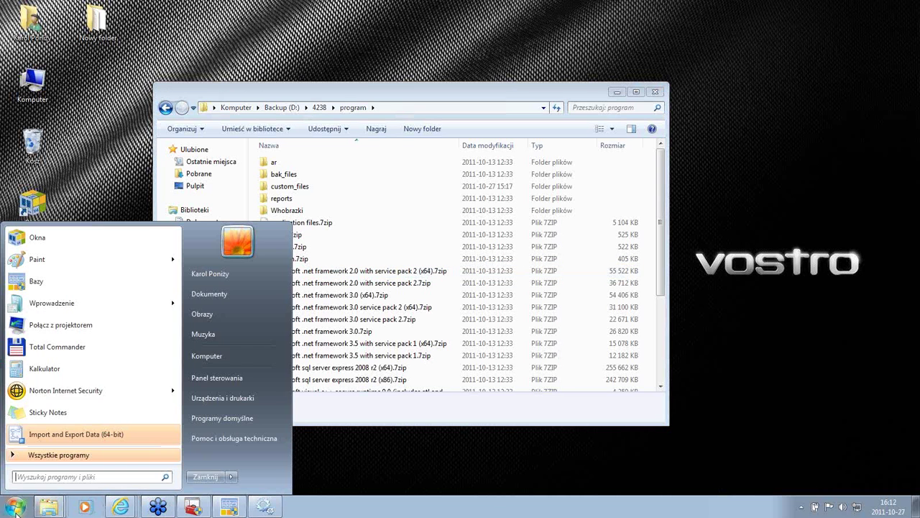
click(223, 378)
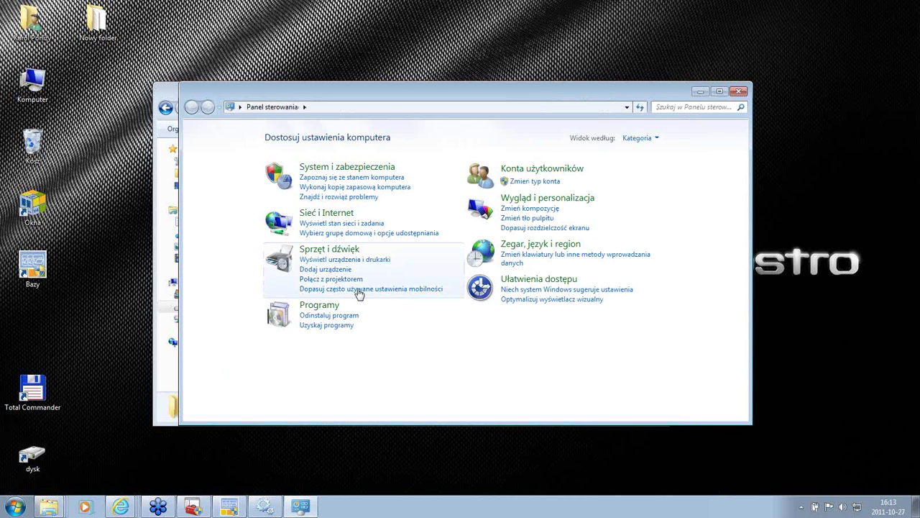
click(346, 316)
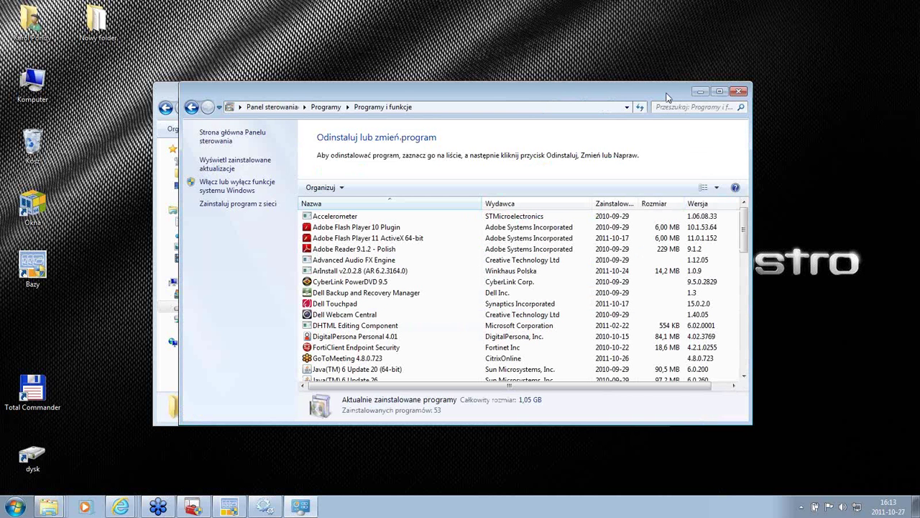
drag(666, 97, 579, 70)
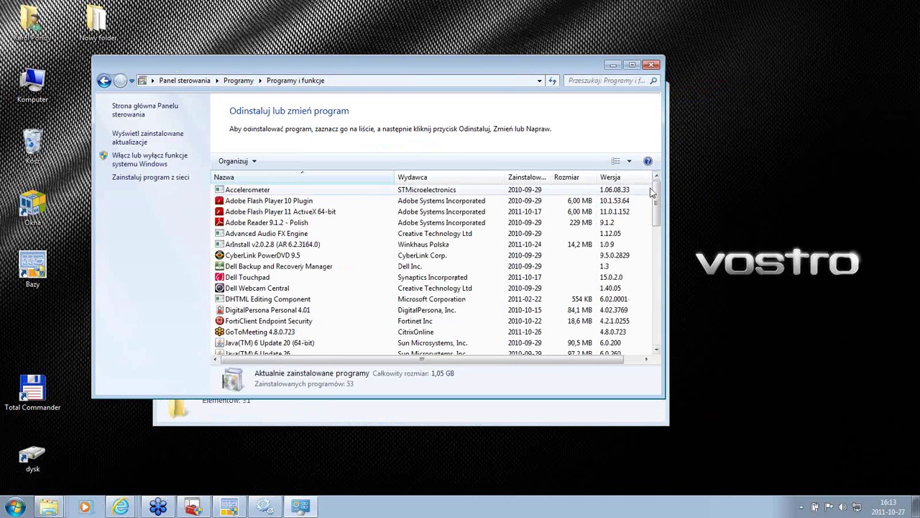
drag(656, 196, 659, 258)
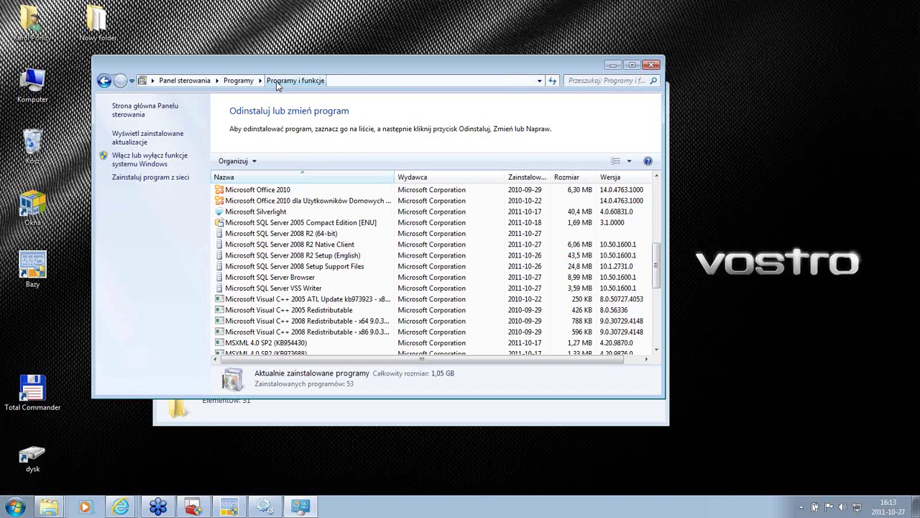
Step: Choose Remove for Microsoft SQL Server 2008 R2 (64-bit) via Odinstaluj/Zmień in Control Panel
click(286, 233)
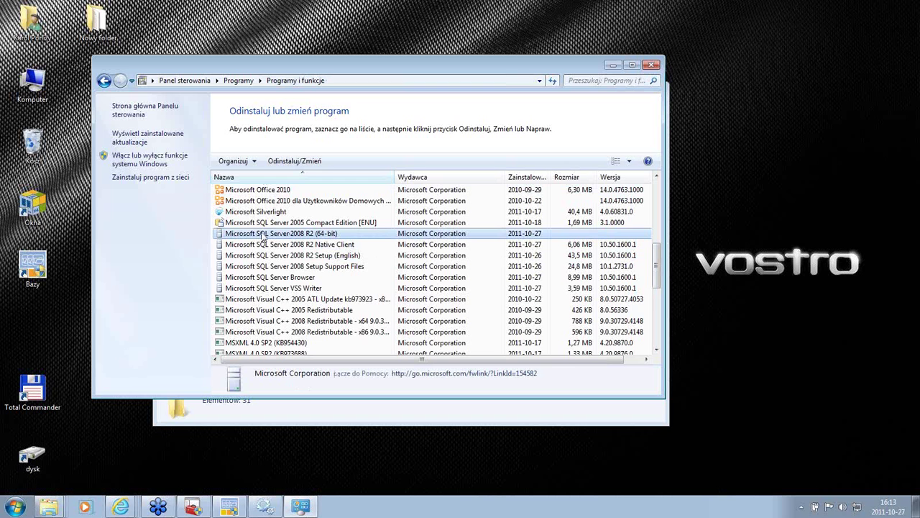
click(300, 161)
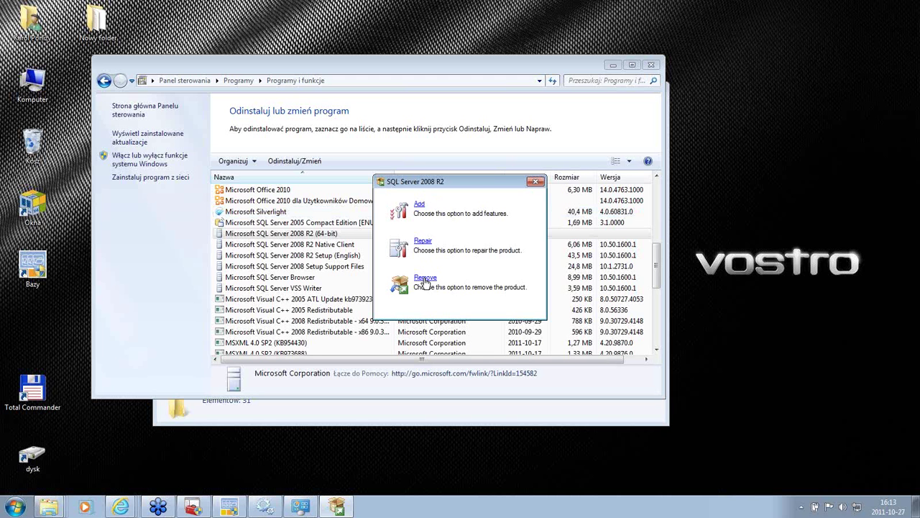
click(425, 278)
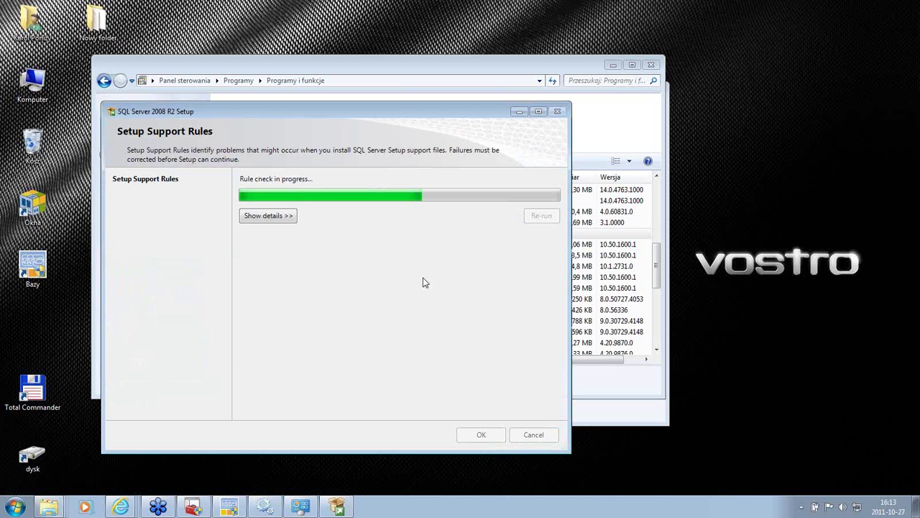
Step: Review the passed setup support rule details and continue into the removal wizard
click(273, 215)
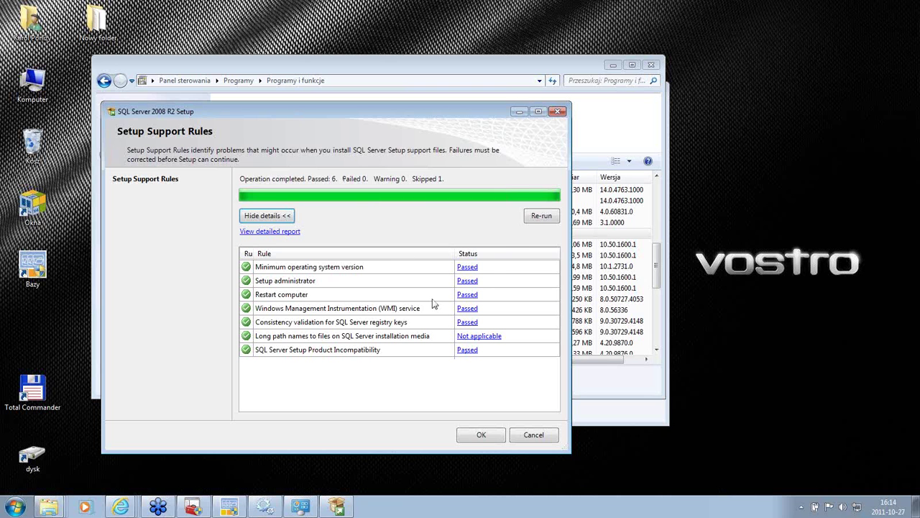
click(480, 435)
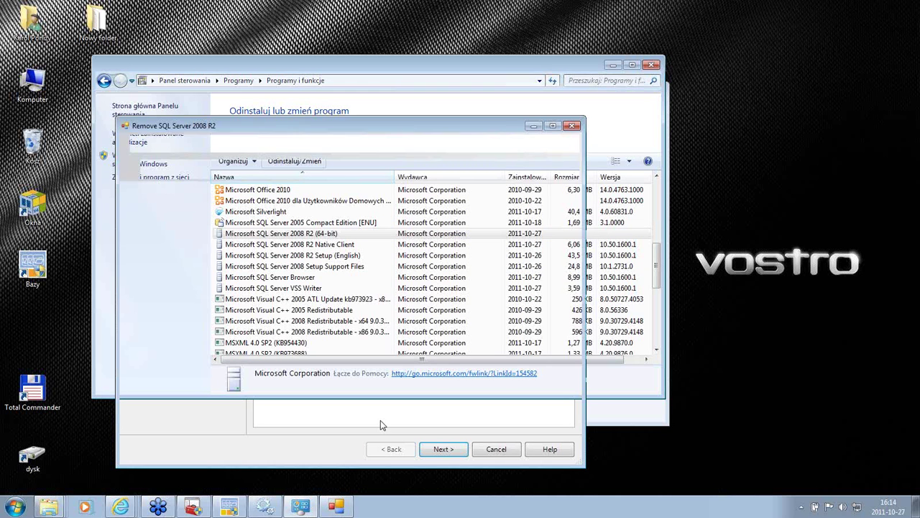
Step: Pick instance SQL as the instance to remove features from and advance to Select Features
drag(424, 128, 452, 41)
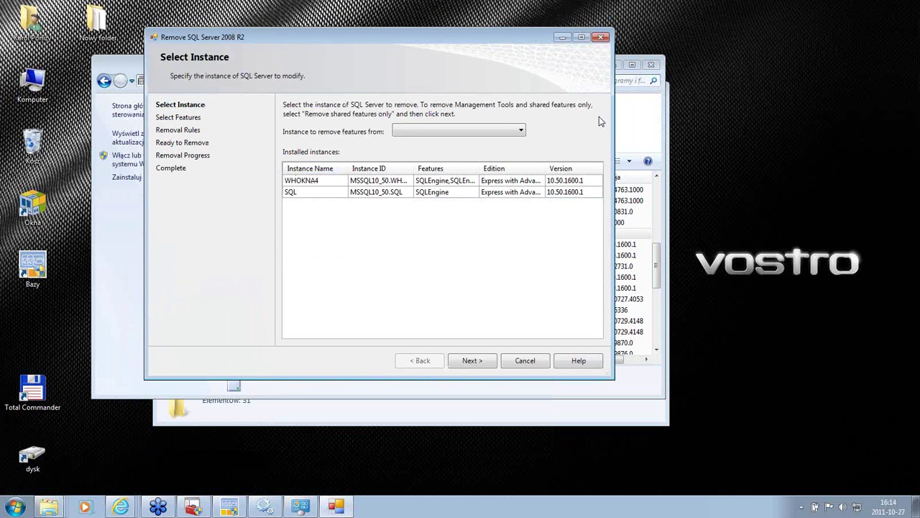
click(521, 131)
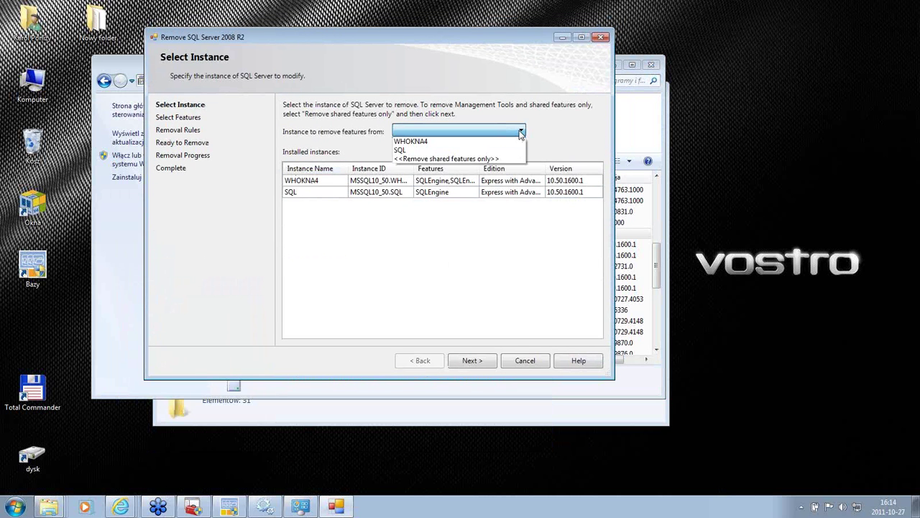
click(462, 150)
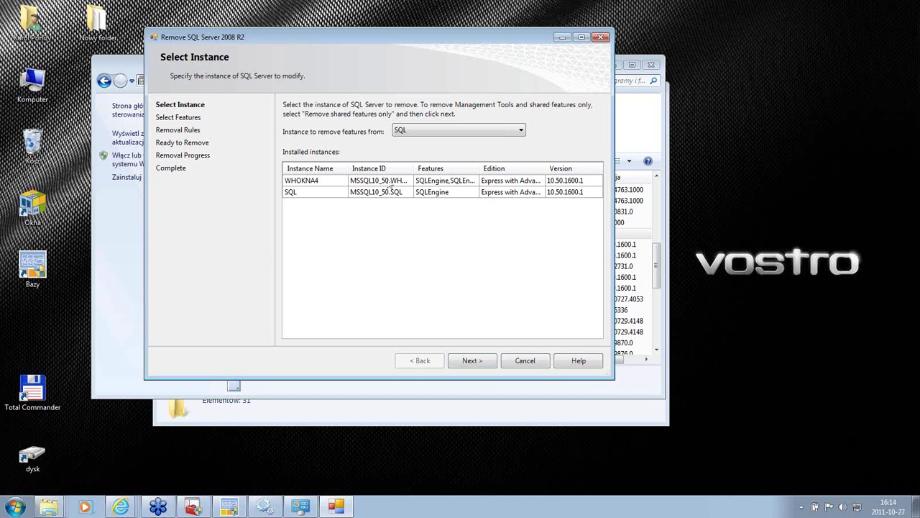
click(462, 361)
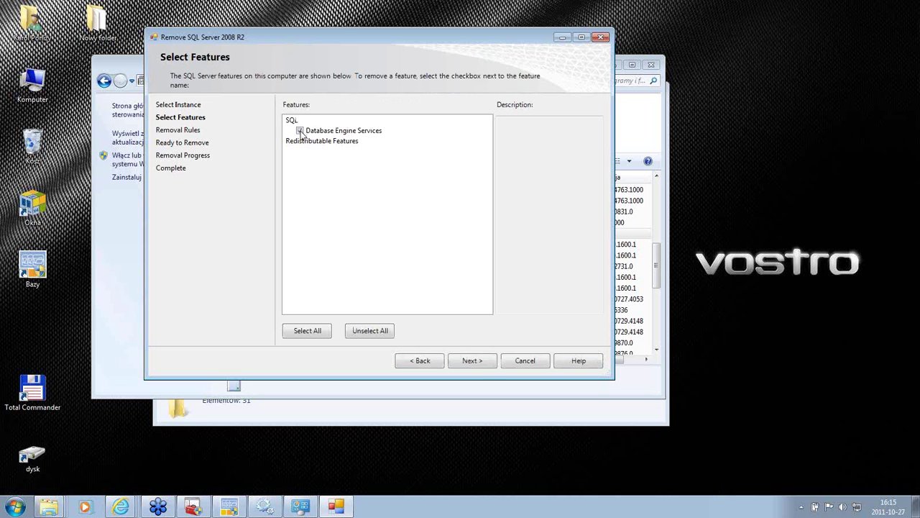
Step: Mark Database Engine Services for removal and pass the removal rules to reach Ready to Remove
click(300, 131)
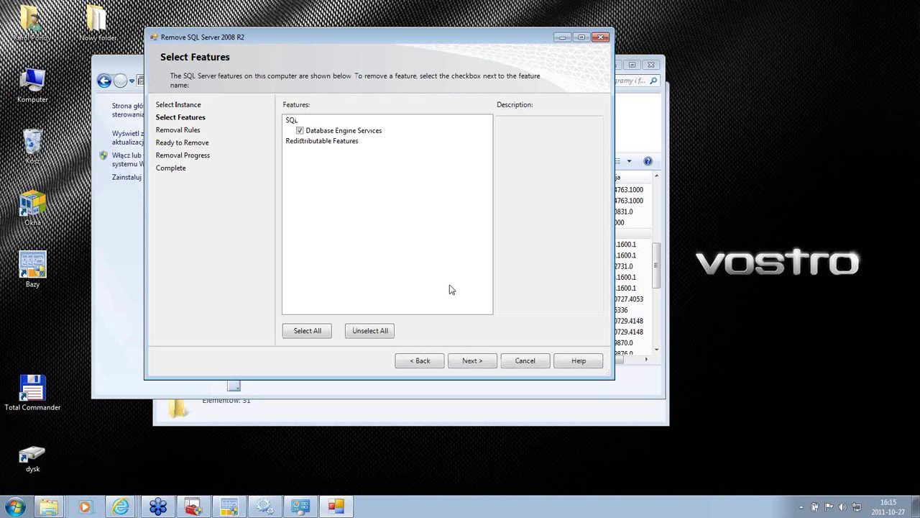
click(472, 361)
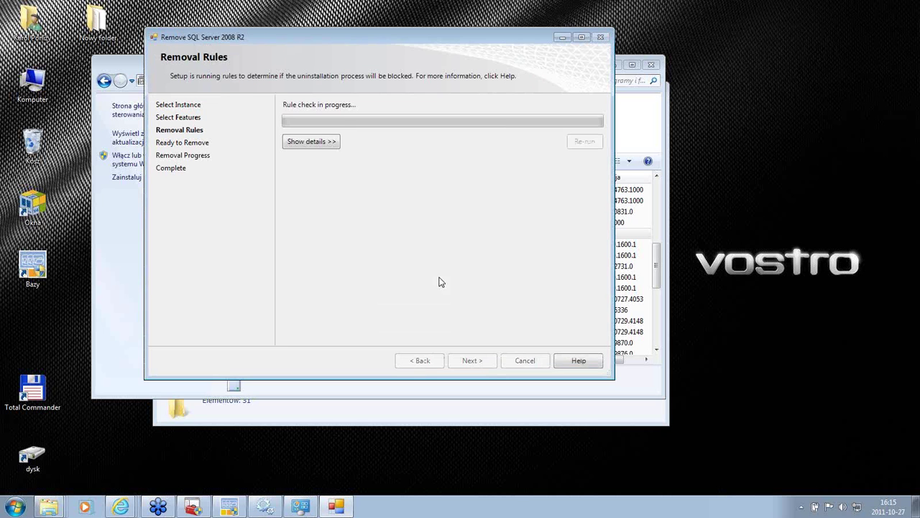
click(303, 144)
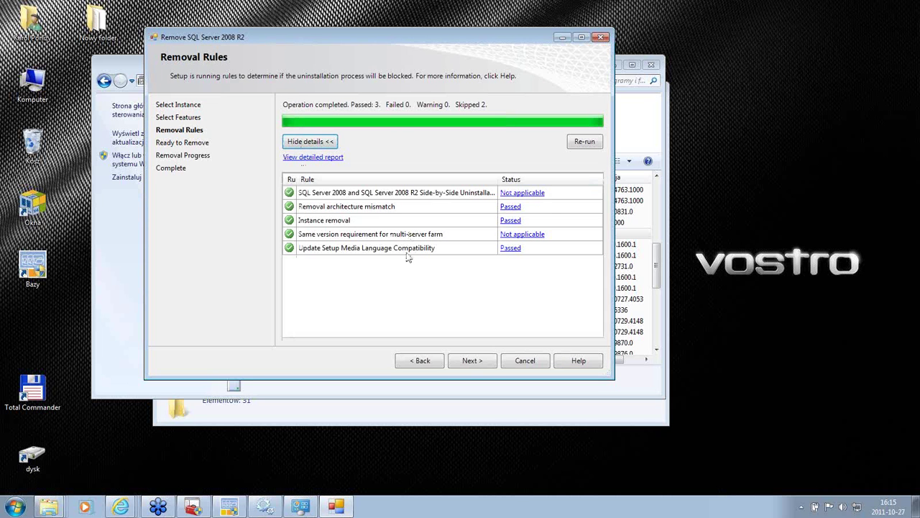
click(468, 361)
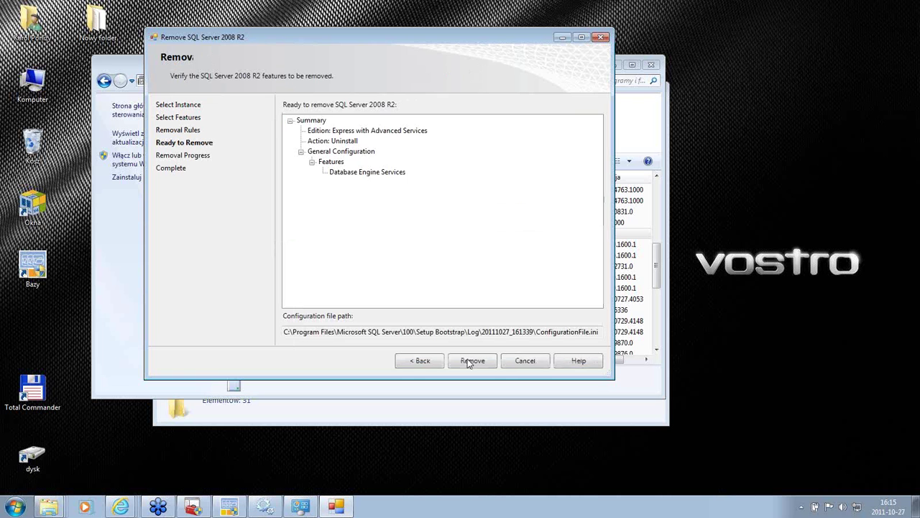
Step: Start uninstalling Database Engine Services from the SQL instance
click(472, 361)
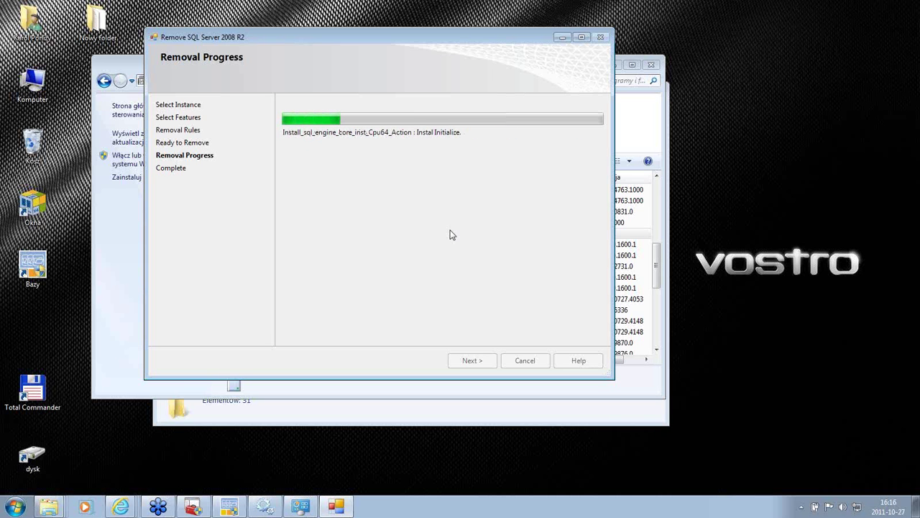
Step: Check the SQL Server 2008 R2 and 2005 Compact Edition entries, then open the Computer window
click(308, 503)
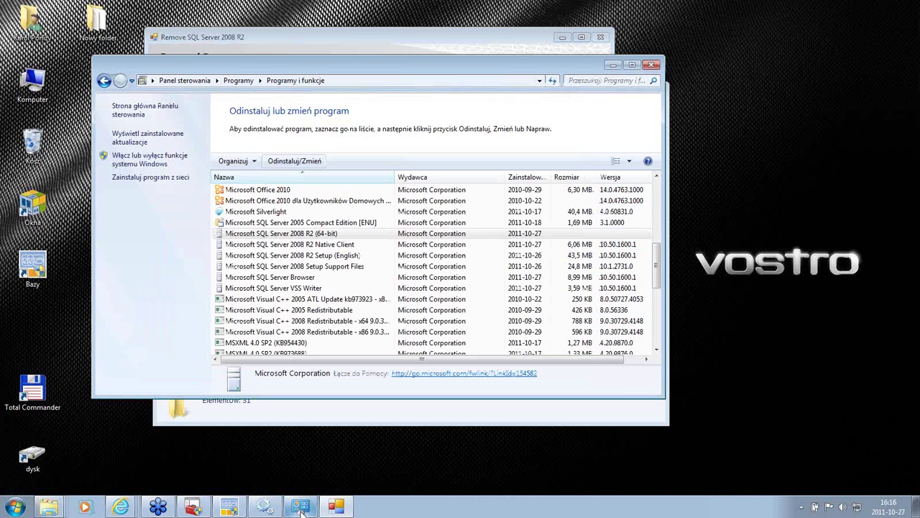
click(256, 235)
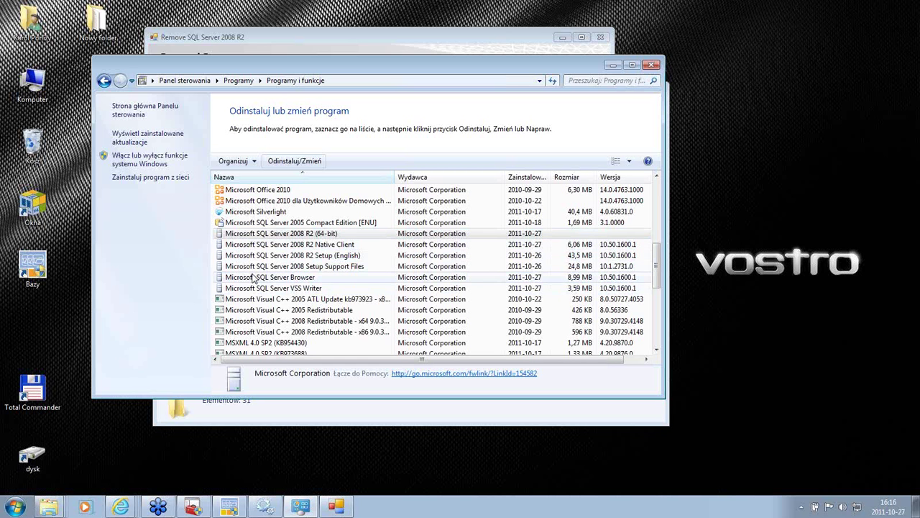
click(282, 225)
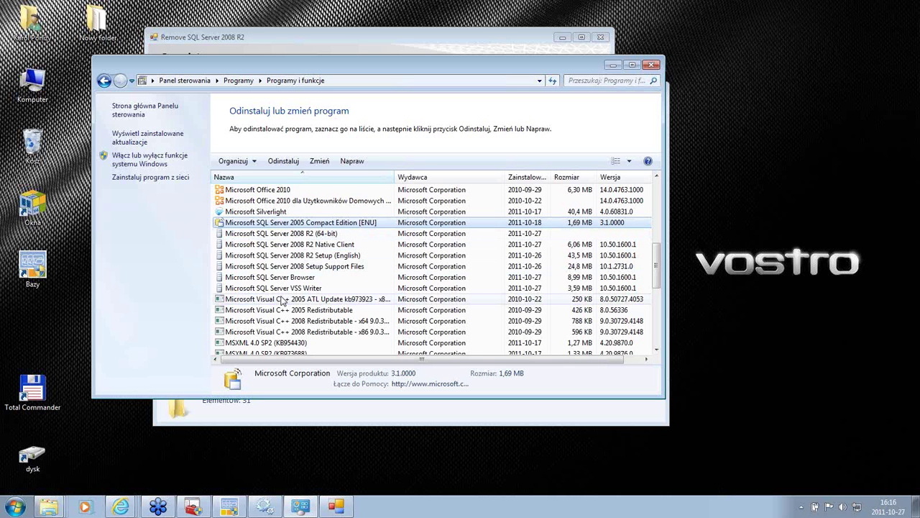
click(34, 82)
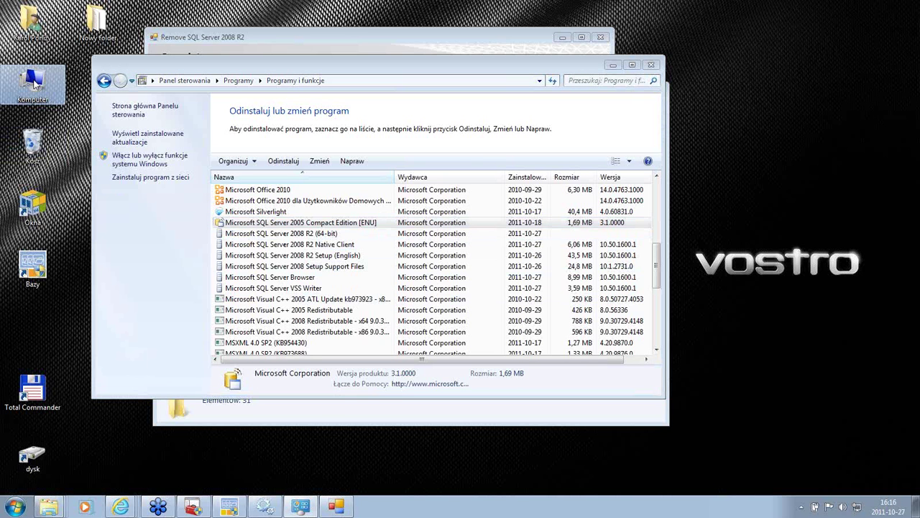
double_click(34, 83)
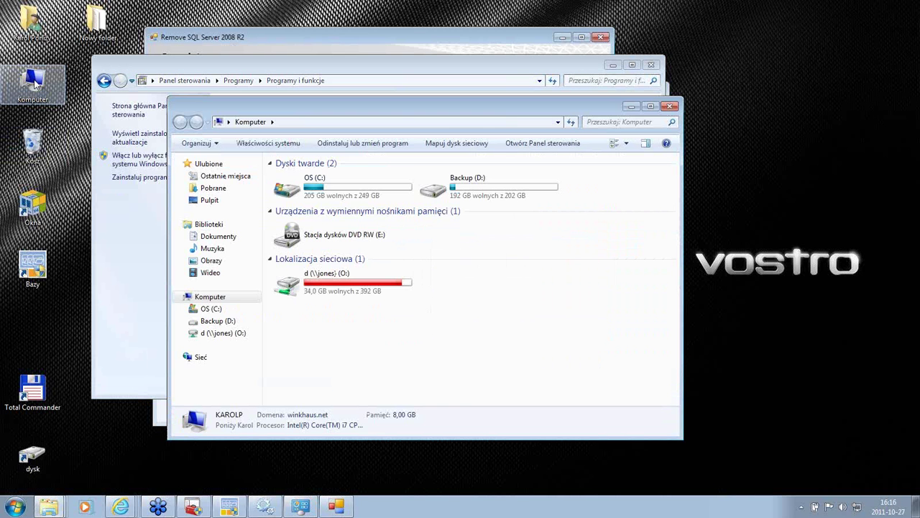
Step: Browse to C:\Program Files, leave the Microsoft SQL Server folder name unchanged, and close the window
double_click(316, 187)
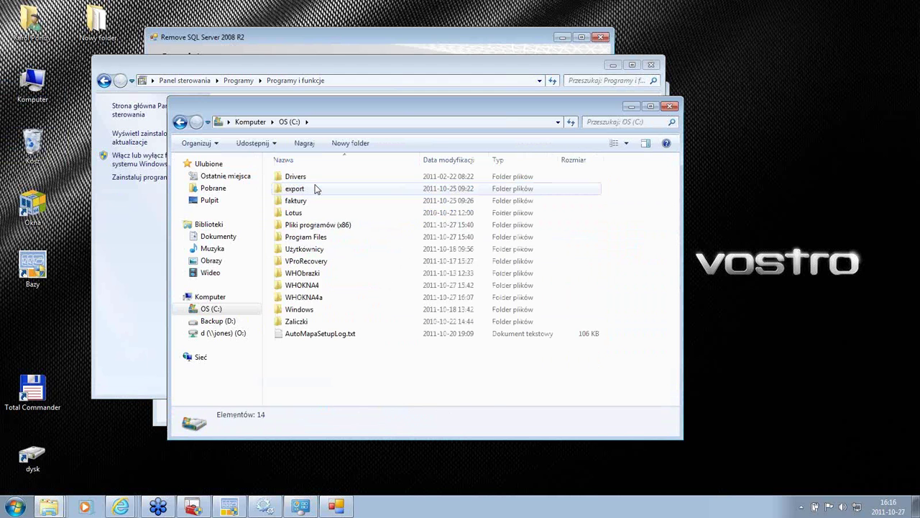
double_click(311, 238)
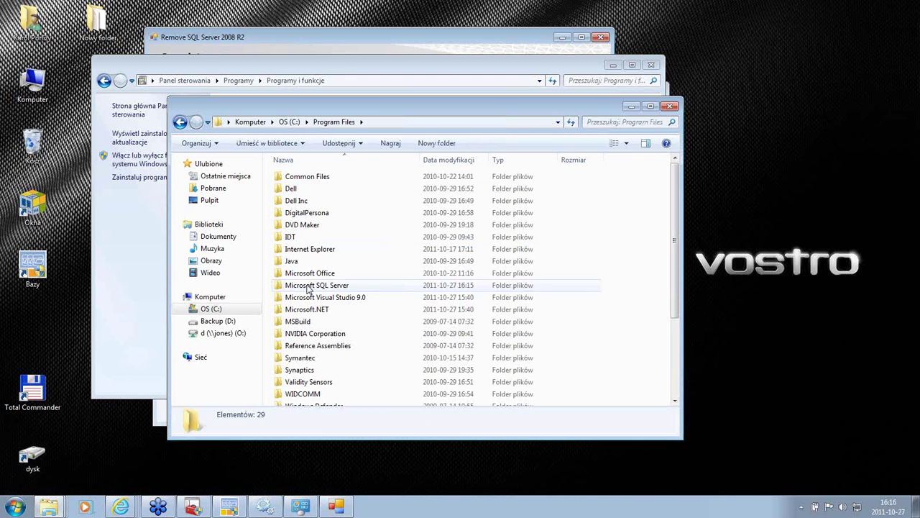
click(308, 286)
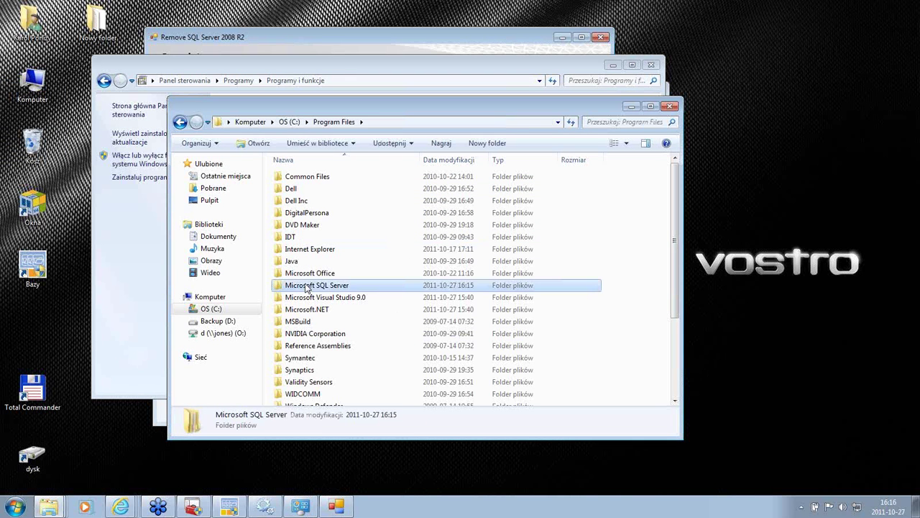
click(305, 286)
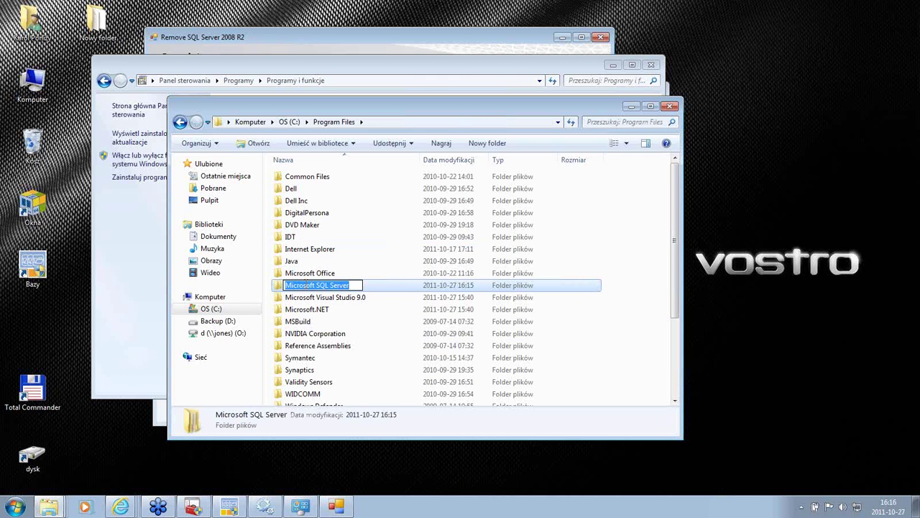
key(End)
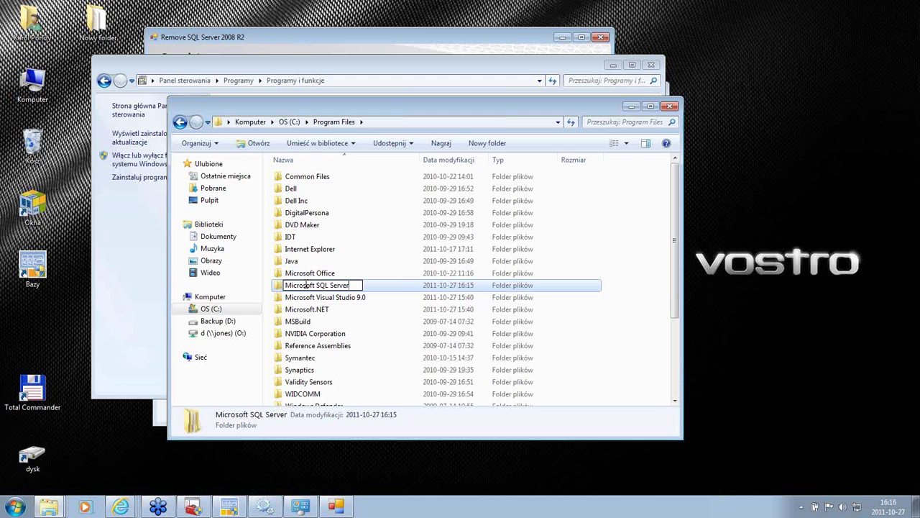
key(Return)
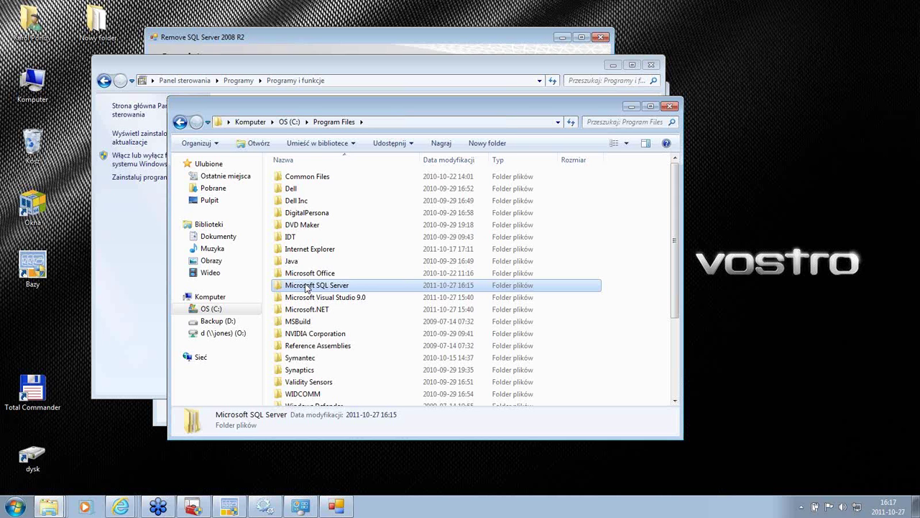
click(668, 107)
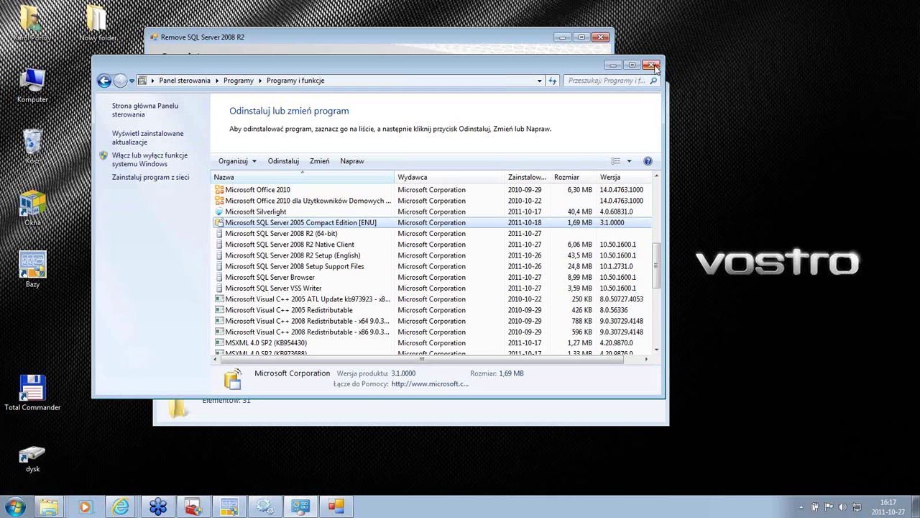
Step: Dismiss the completed SQL Server removal report and return to the installed programs list
click(613, 65)
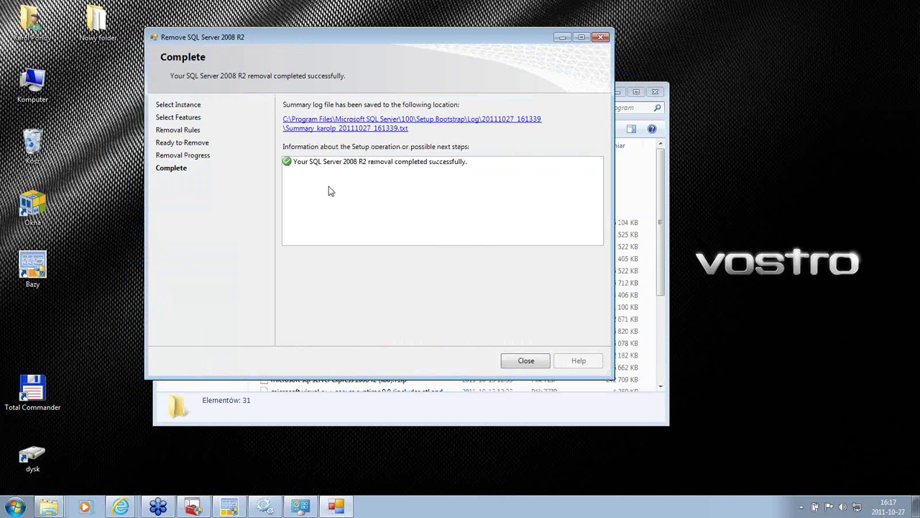
click(525, 361)
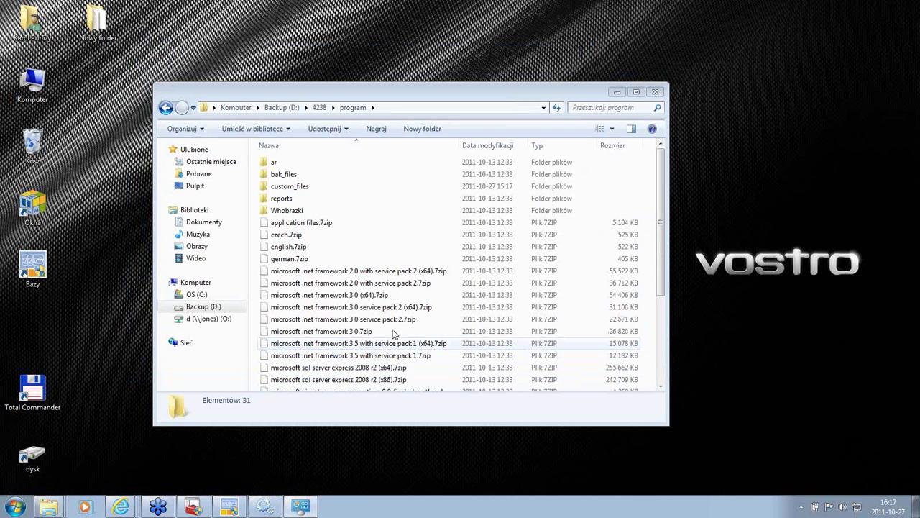
click(301, 507)
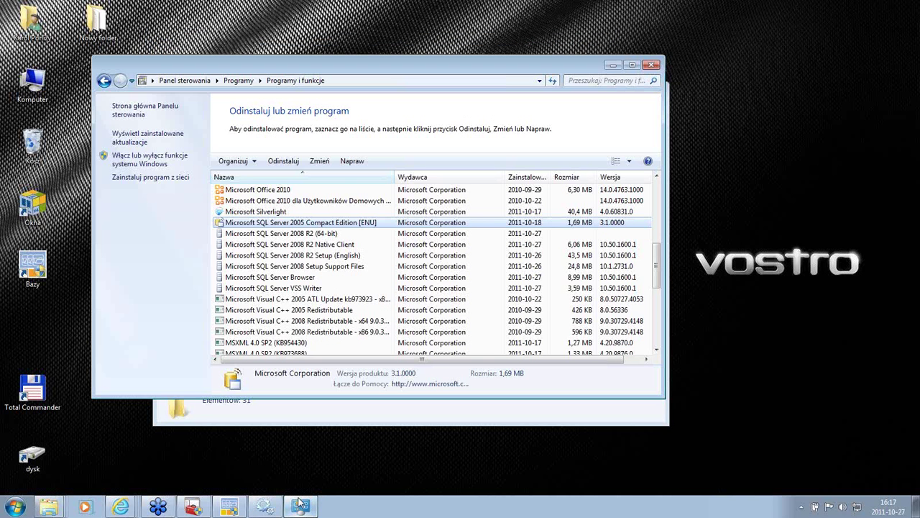
Step: Start removing SQL Server 2008 R2 (64-bit) again and accept the passed support rules
click(310, 234)
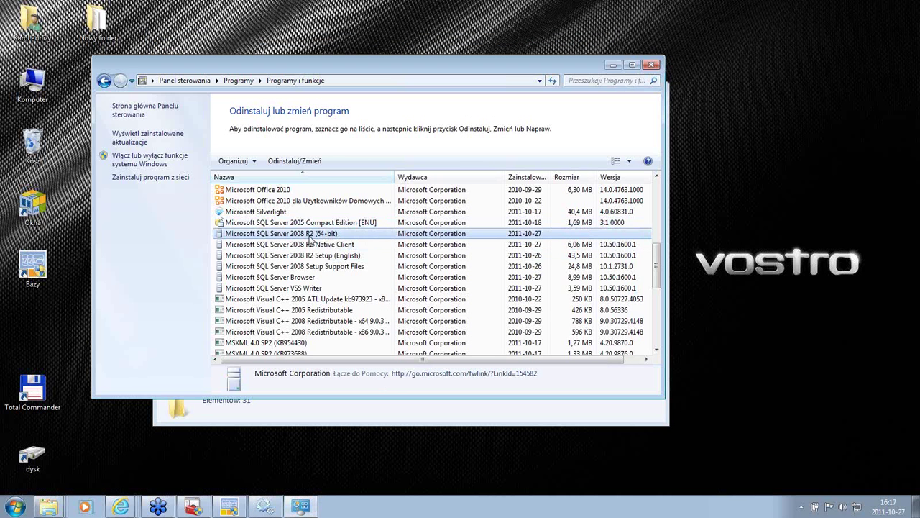
double_click(311, 234)
click(430, 280)
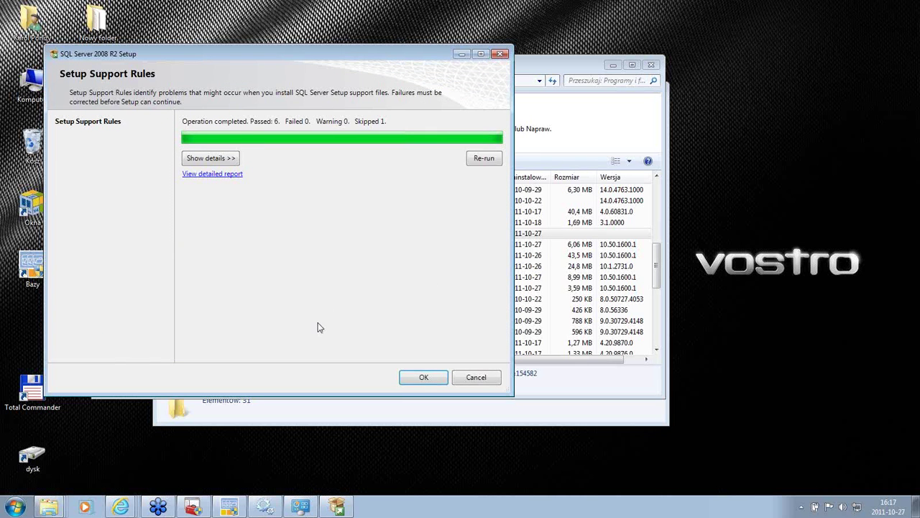
click(423, 379)
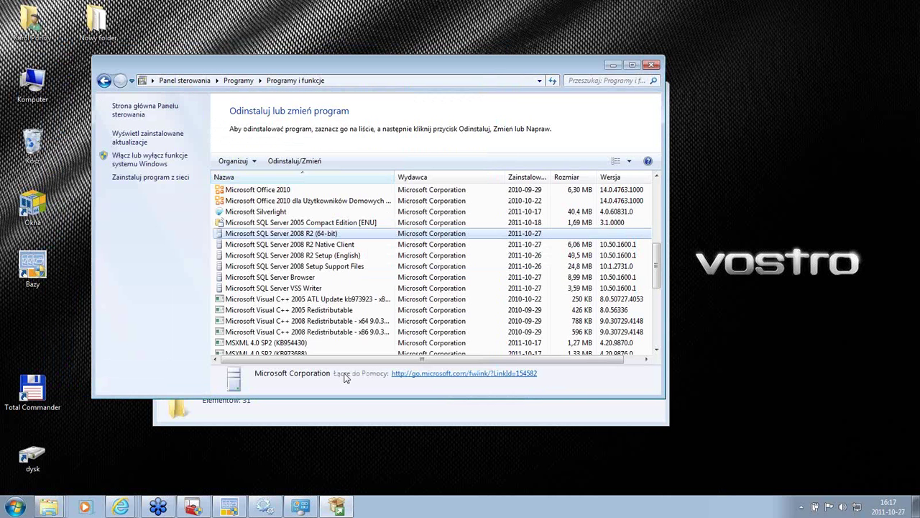
click(612, 66)
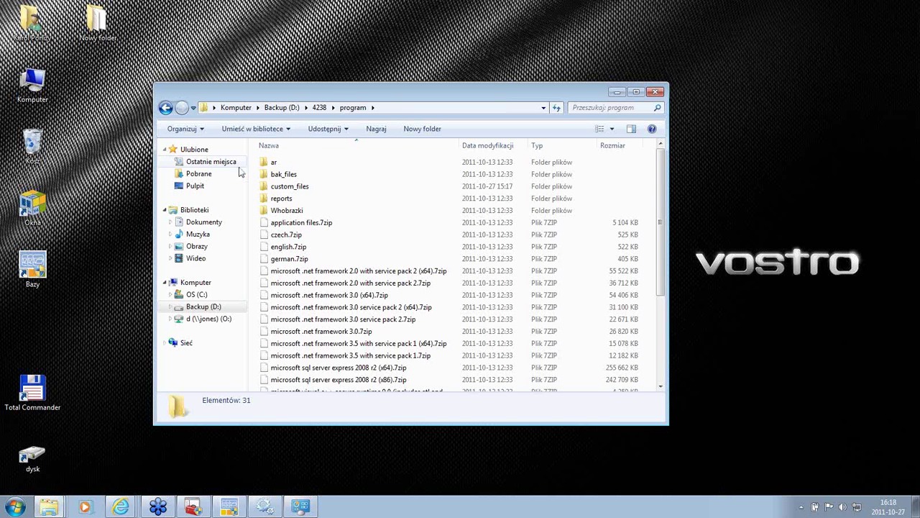
click(33, 267)
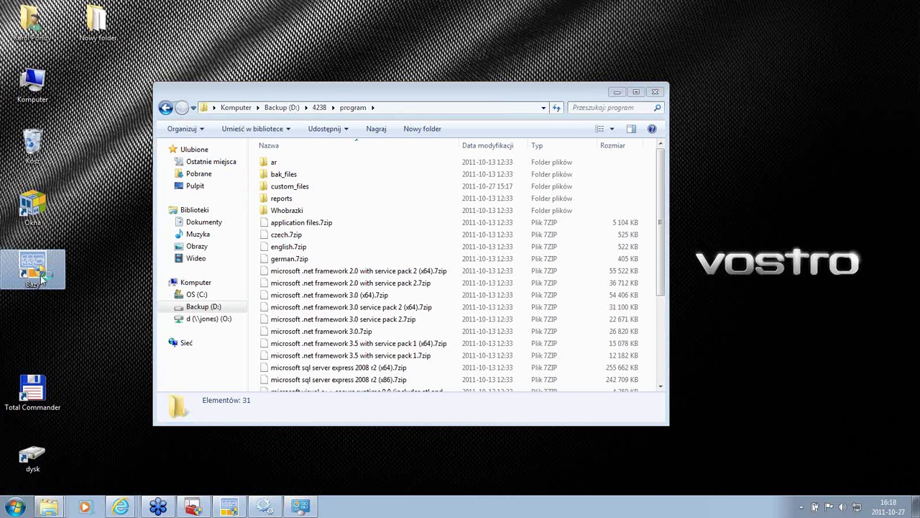
Step: Launch Bazy and connect with <Nowa baza> to propose database Rok2011 on .\WHOKNA4
click(458, 265)
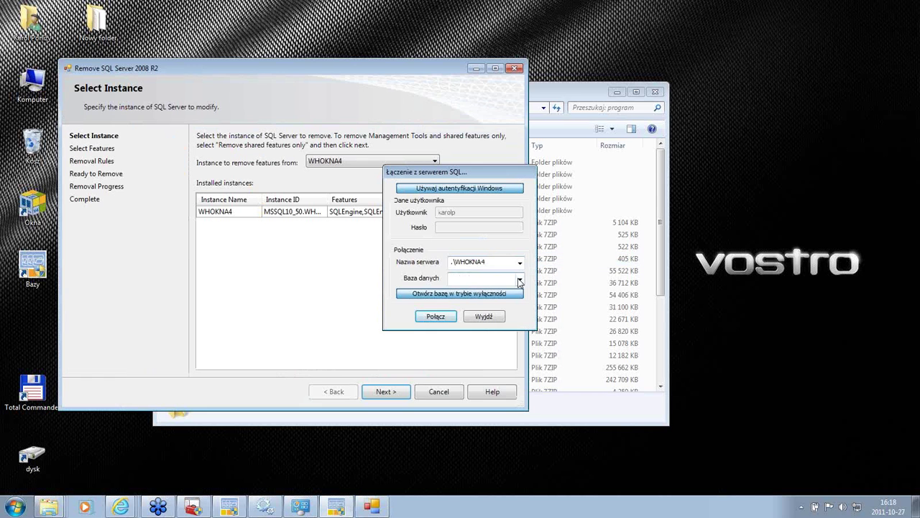
click(478, 278)
click(475, 295)
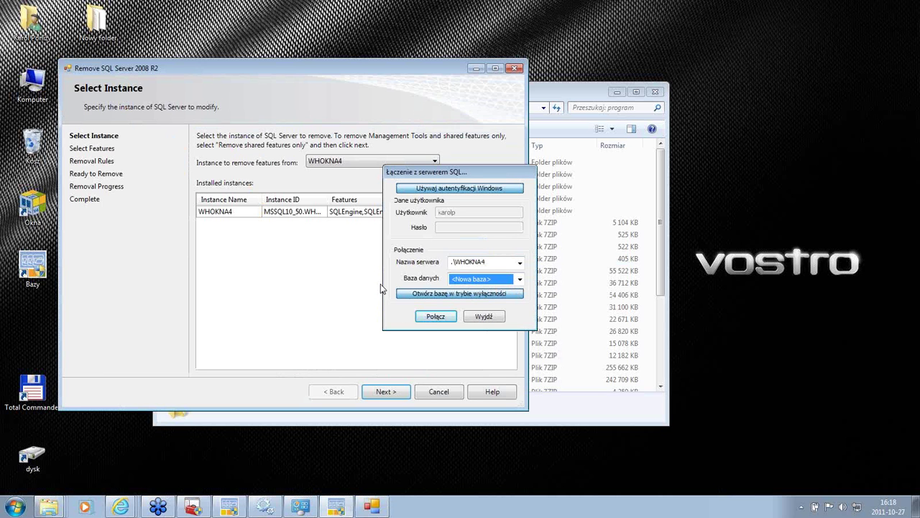
click(431, 317)
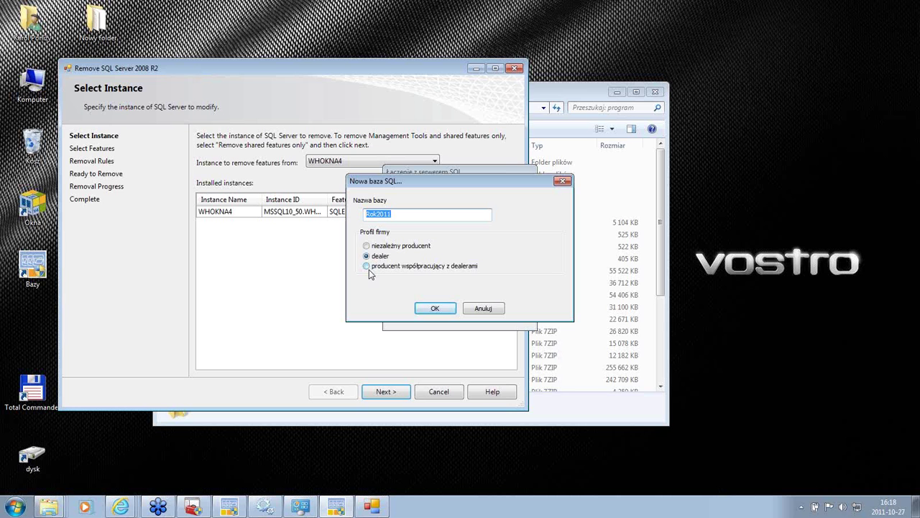
Step: Create Rok2011 with the 'producent współpracujący z dealerami' profile, then exit the connection window
click(368, 267)
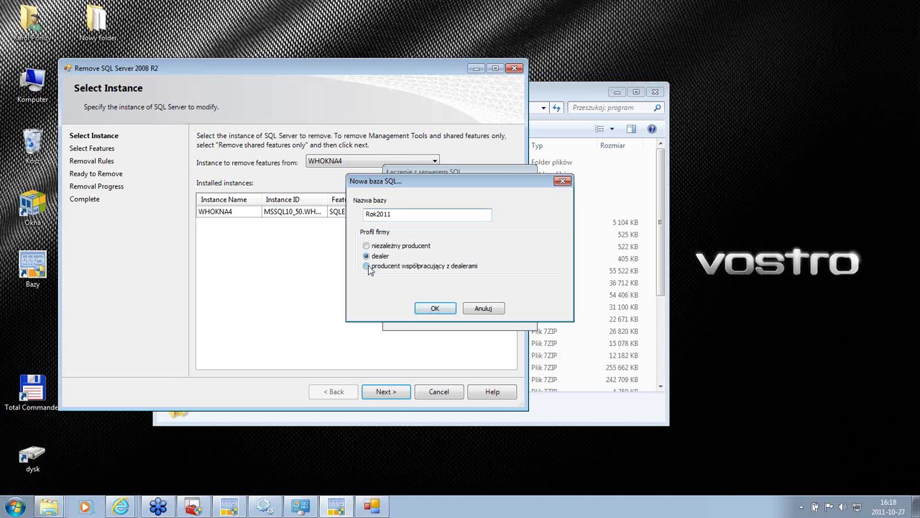
click(435, 307)
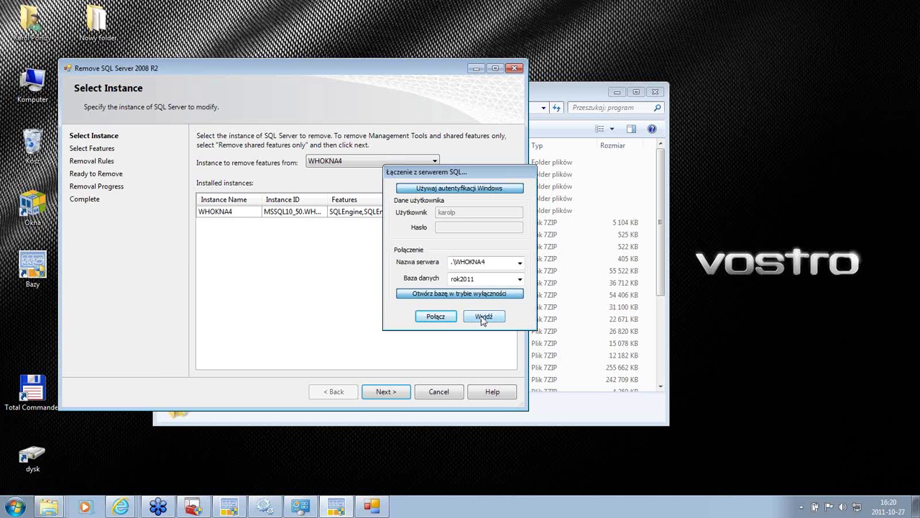
click(482, 320)
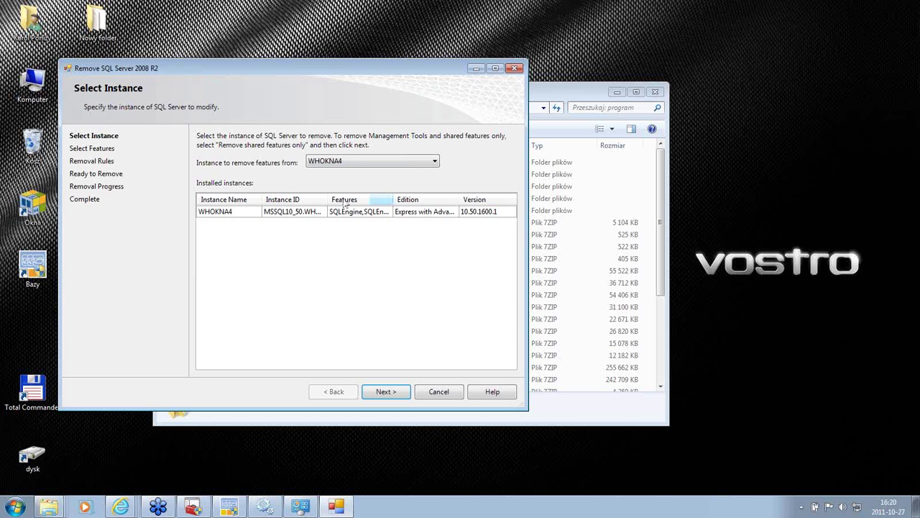
Step: Confirm WHOKNA4 stays selected in the instance list and cancel the Remove SQL Server wizard
click(351, 162)
click(351, 165)
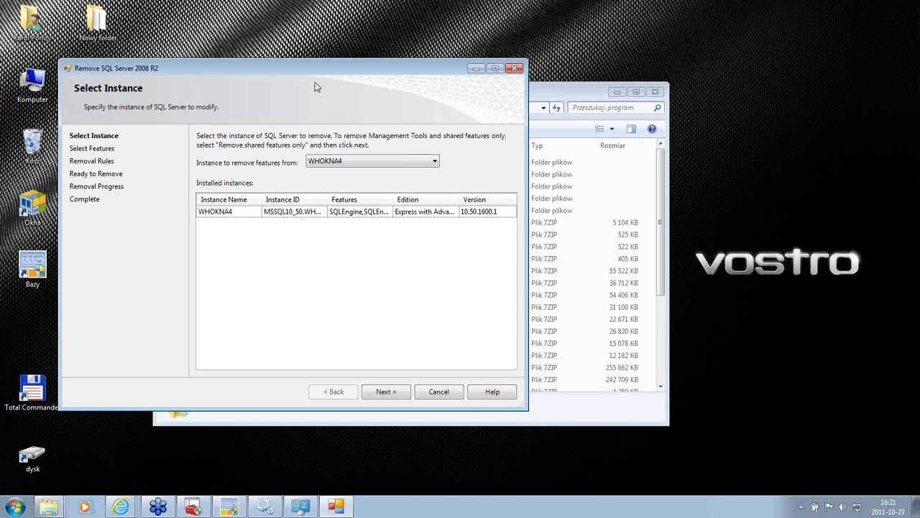
click(338, 162)
click(439, 392)
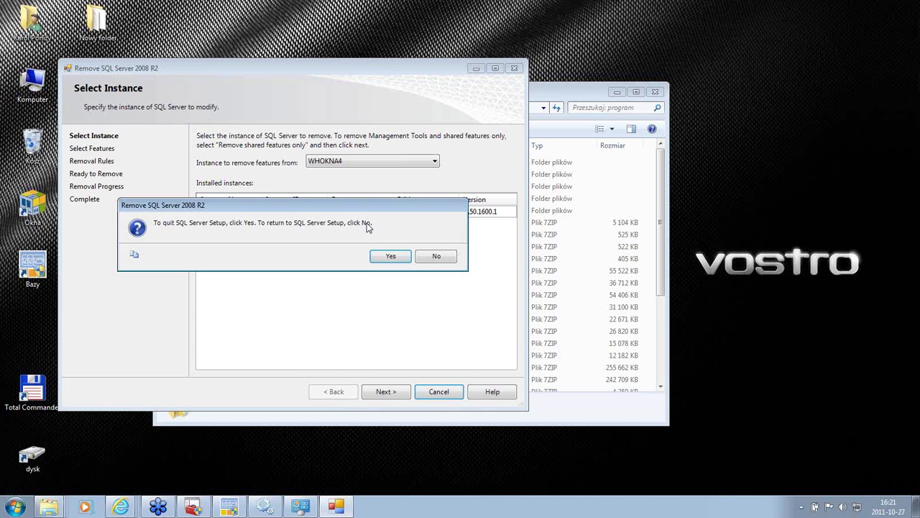
Step: Quit SQL Server setup, close the Backup program folder, and exit the SQL connection window with Wyjdź
click(391, 256)
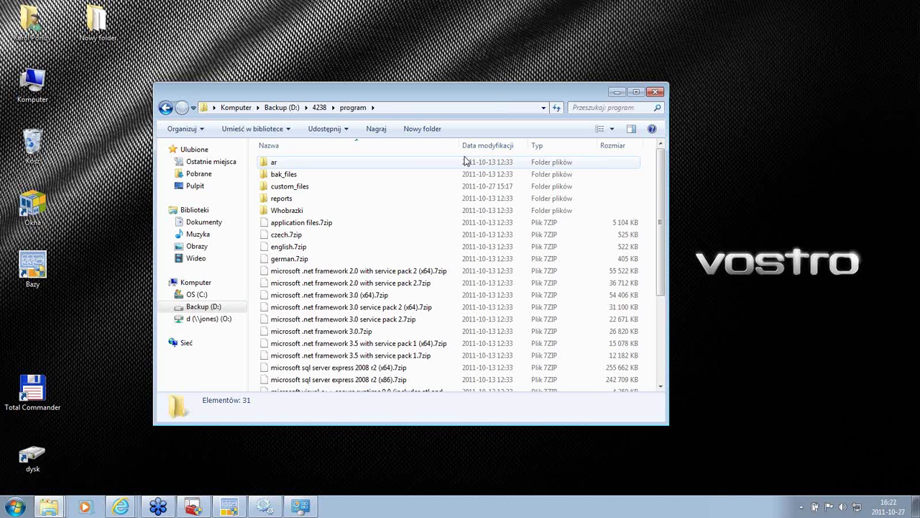
click(656, 92)
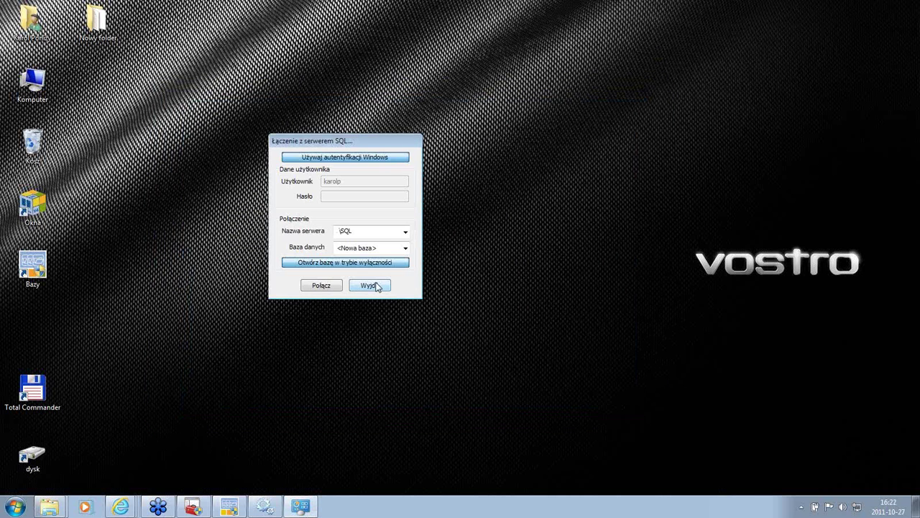
click(375, 285)
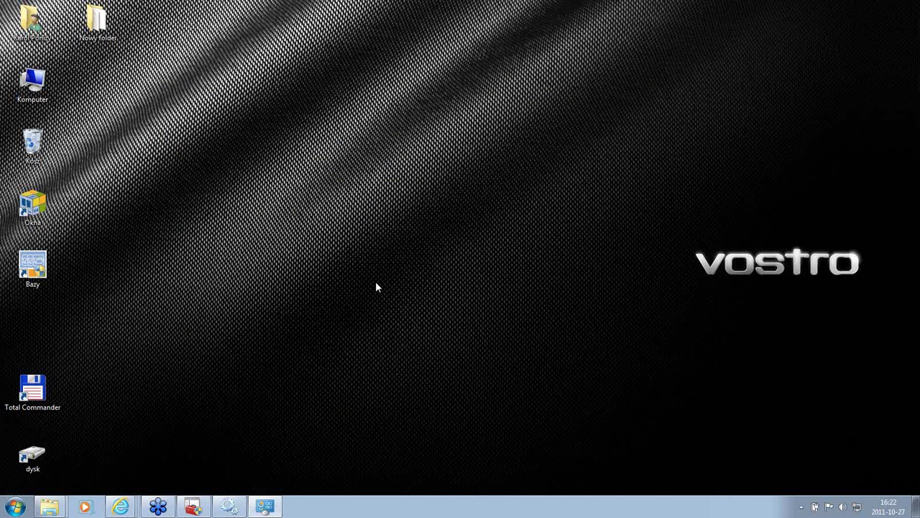